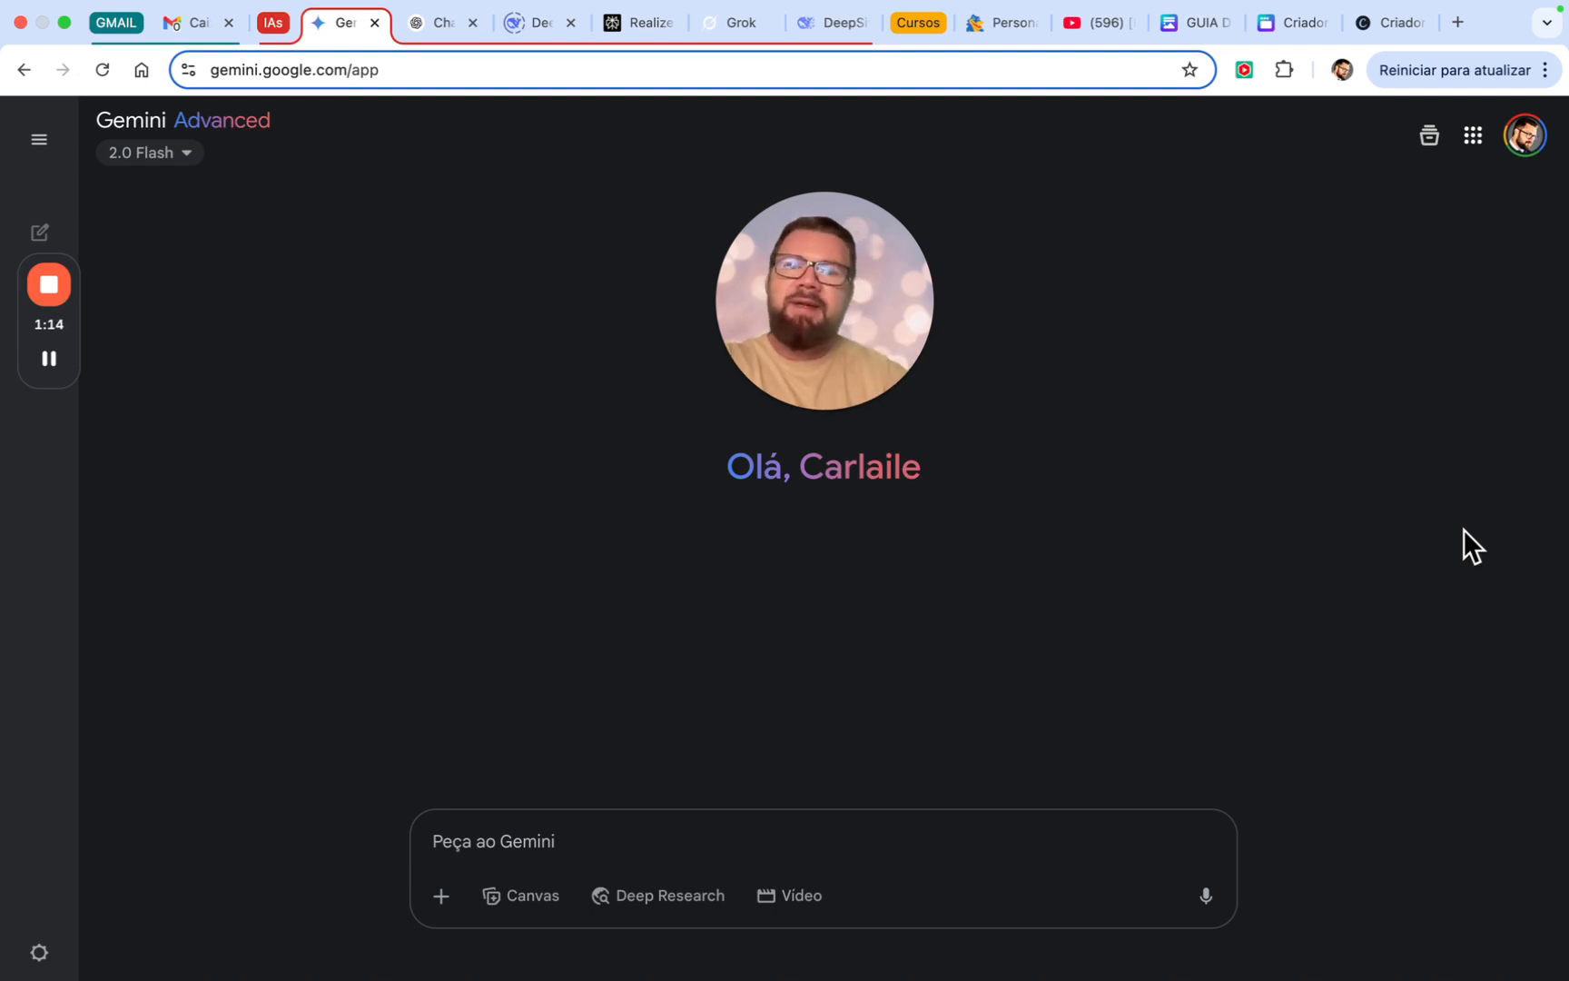
- Switch to the browser window with the survey data and open the BarberShop - Questionário Estruturado spreadsheet
{"action": "key", "text": "ctrl+Left"}
{"action": "key", "text": "ctrl+Left"}
{"action": "key", "text": "ctrl+Right"}
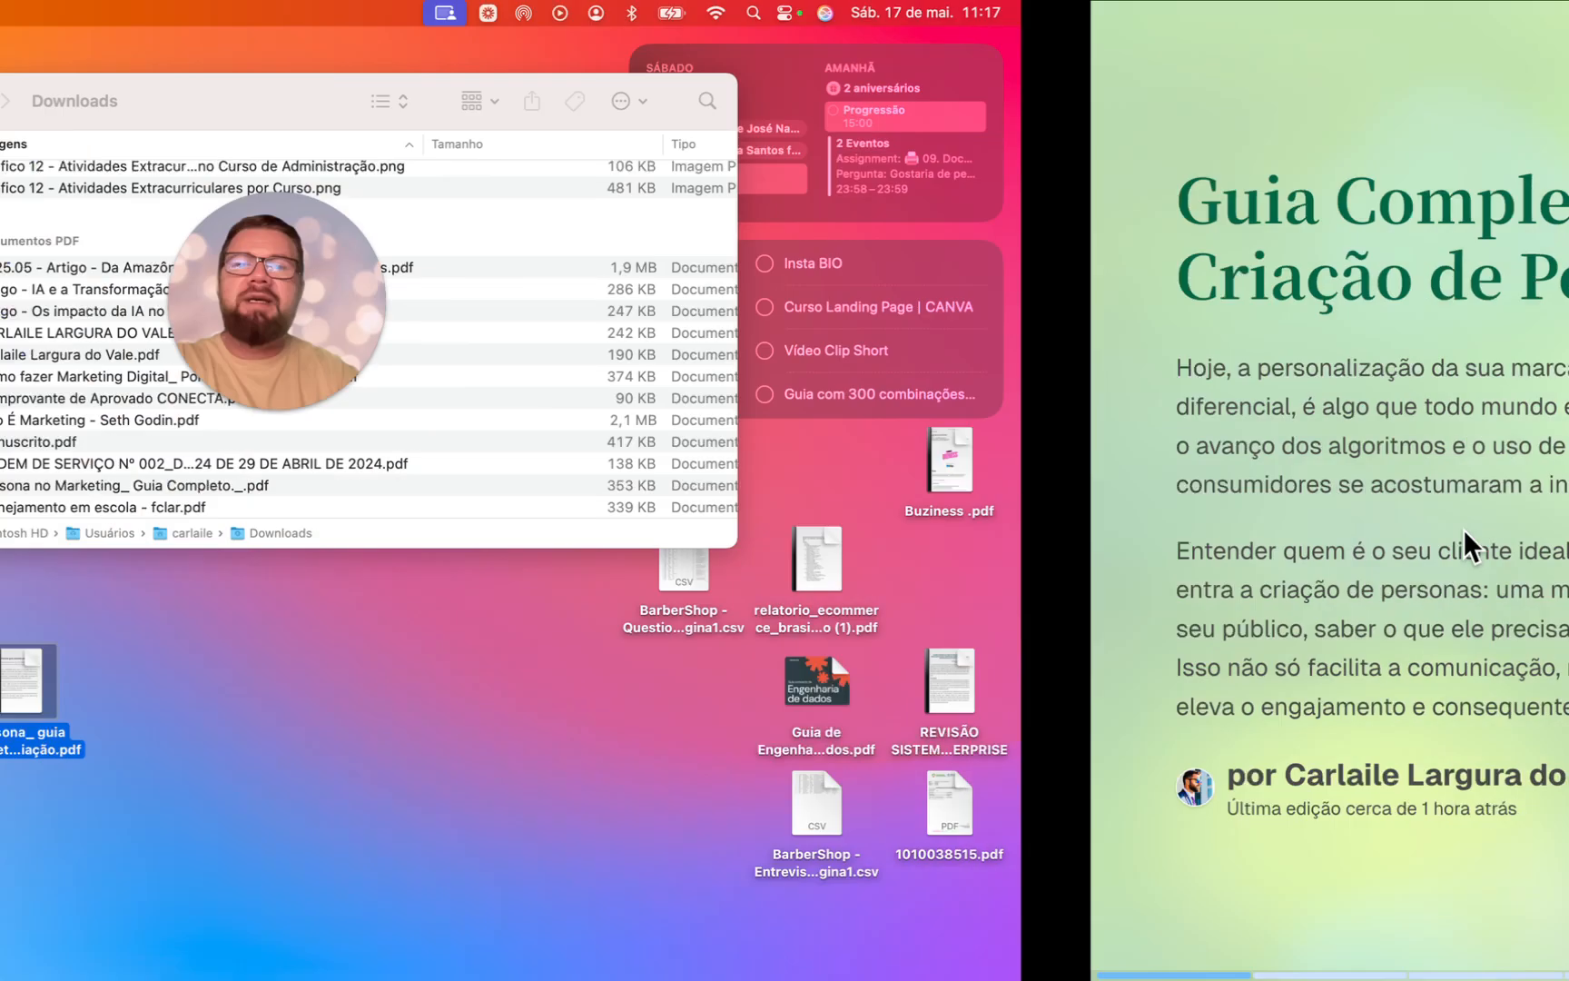
{"action": "mouse_move", "coordinate": [965, 5]}
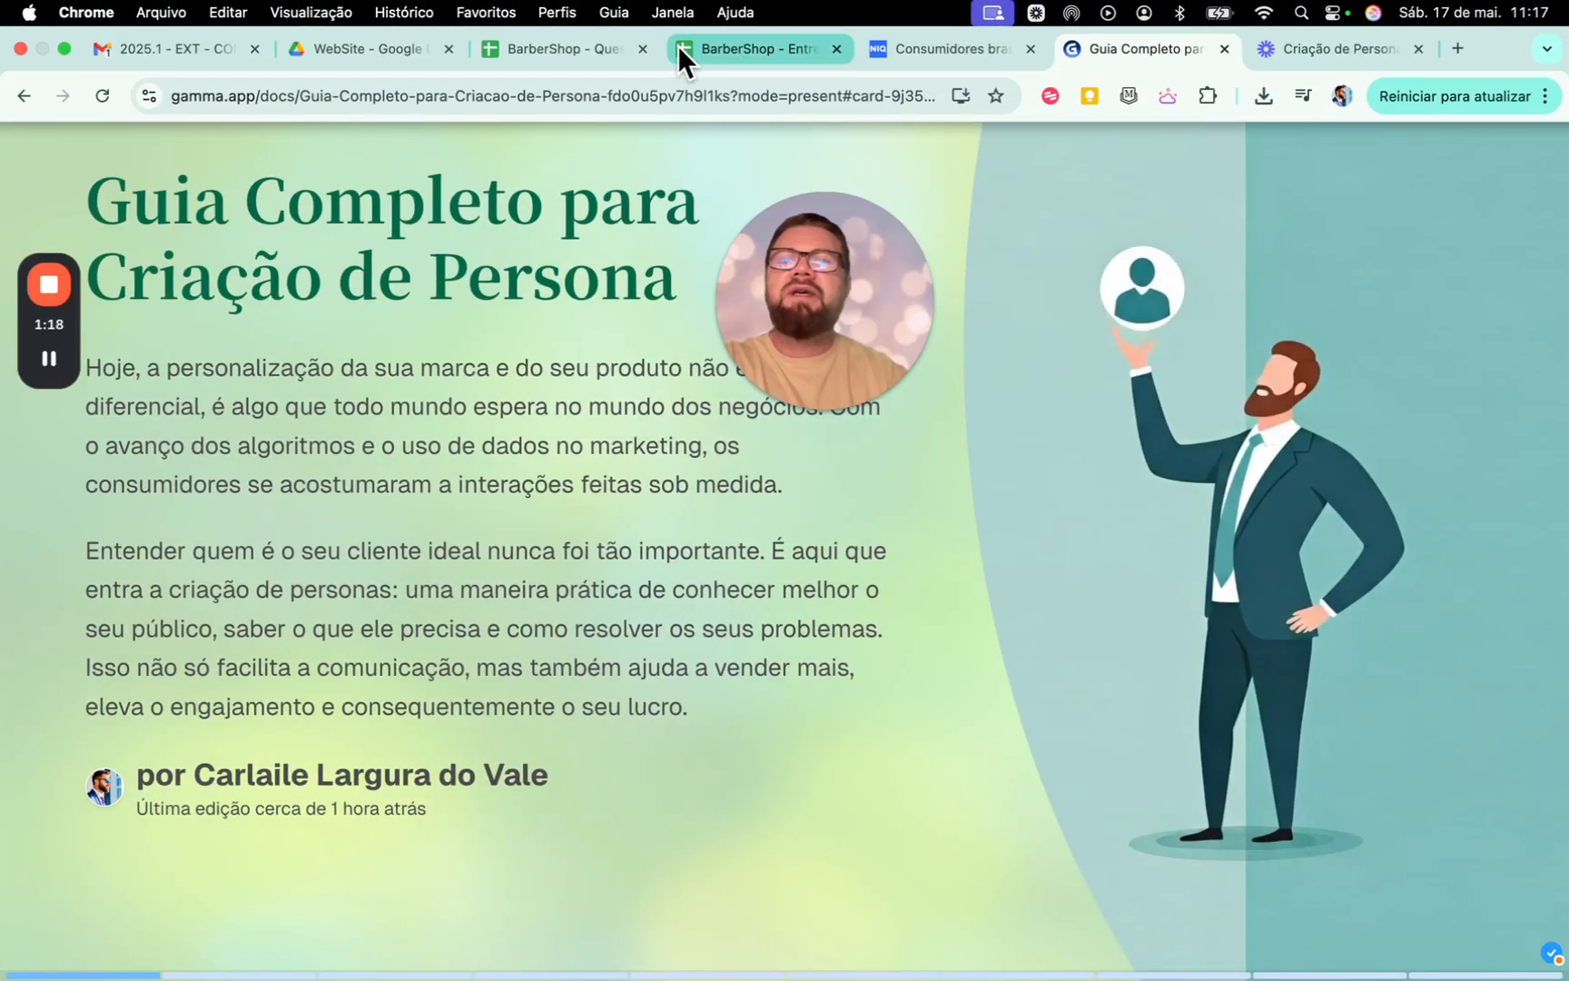
{"action": "left_click", "coordinate": [570, 41]}
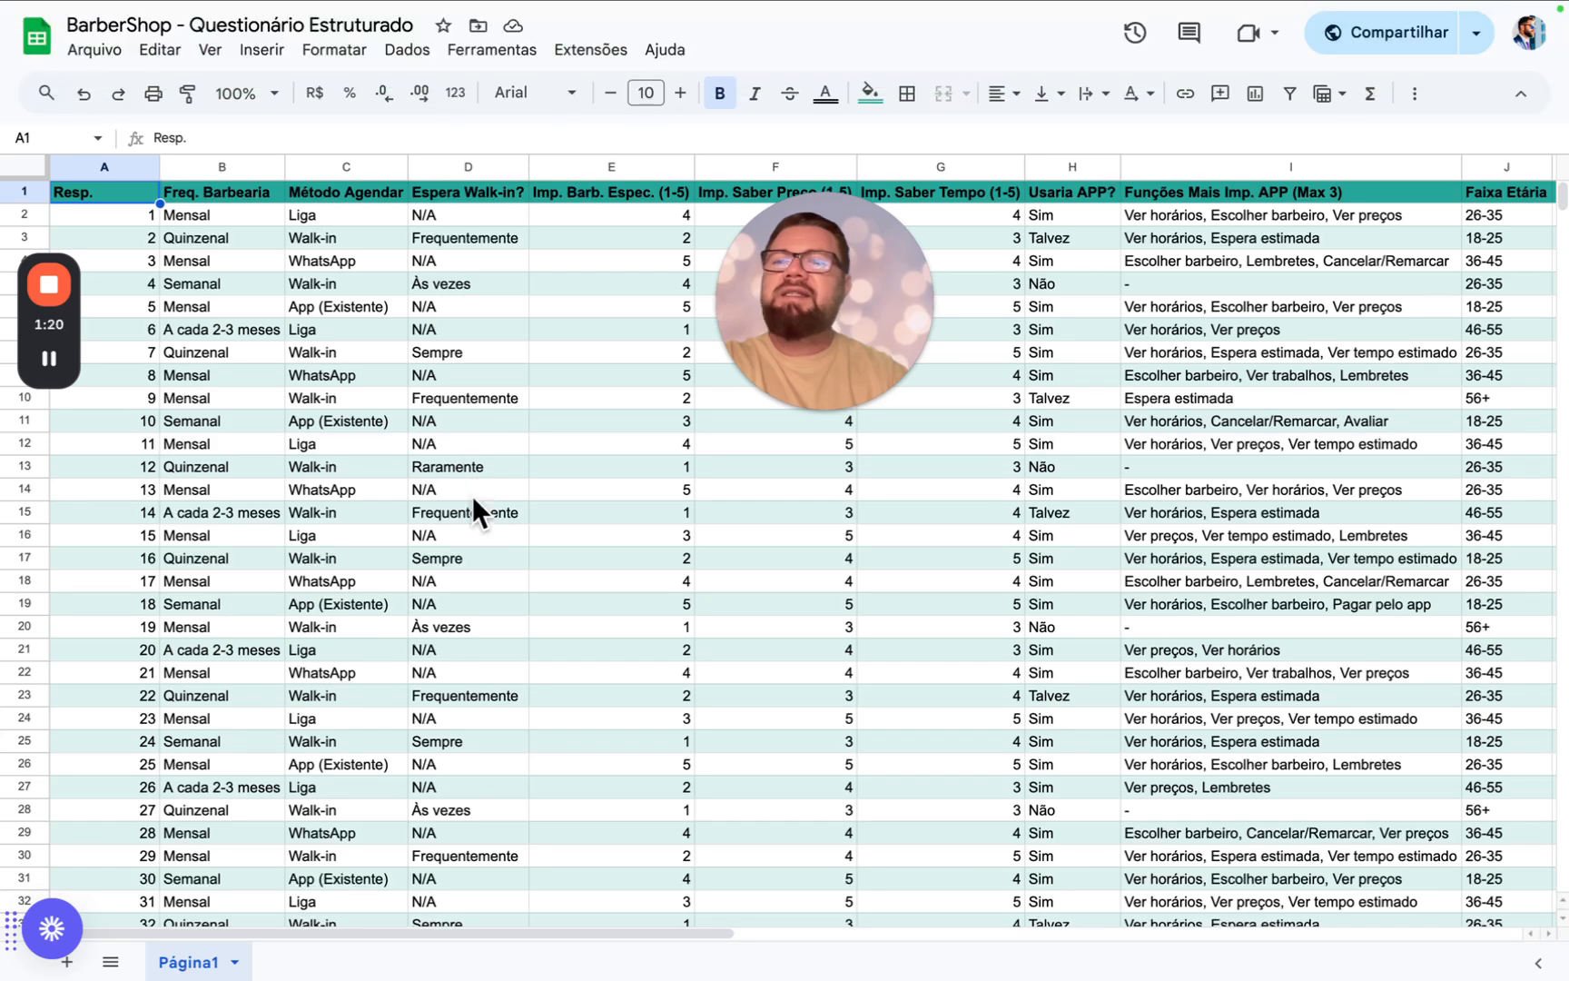
- Open the BarberShop - Entrevista Estruturada spreadsheet and examine its interview answers across all columns through Algo Mais?
{"action": "mouse_move", "coordinate": [633, 2]}
{"action": "left_click", "coordinate": [759, 52]}
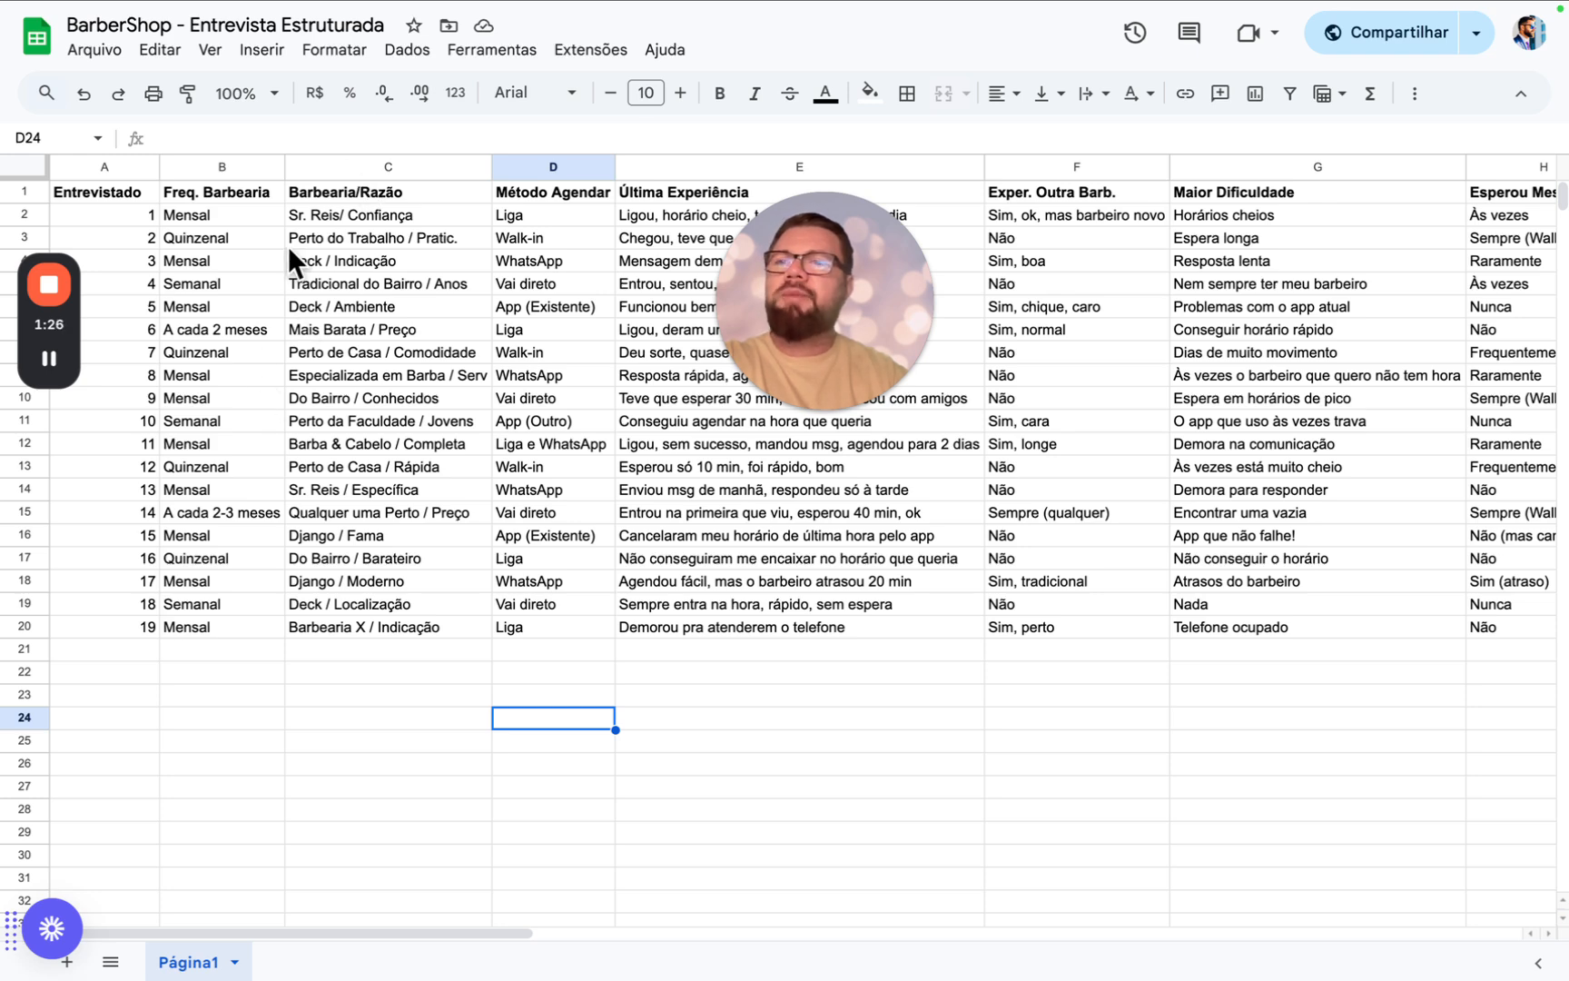
{"action": "left_click_drag", "start_coordinate": [872, 281], "coordinate": [1049, 784]}
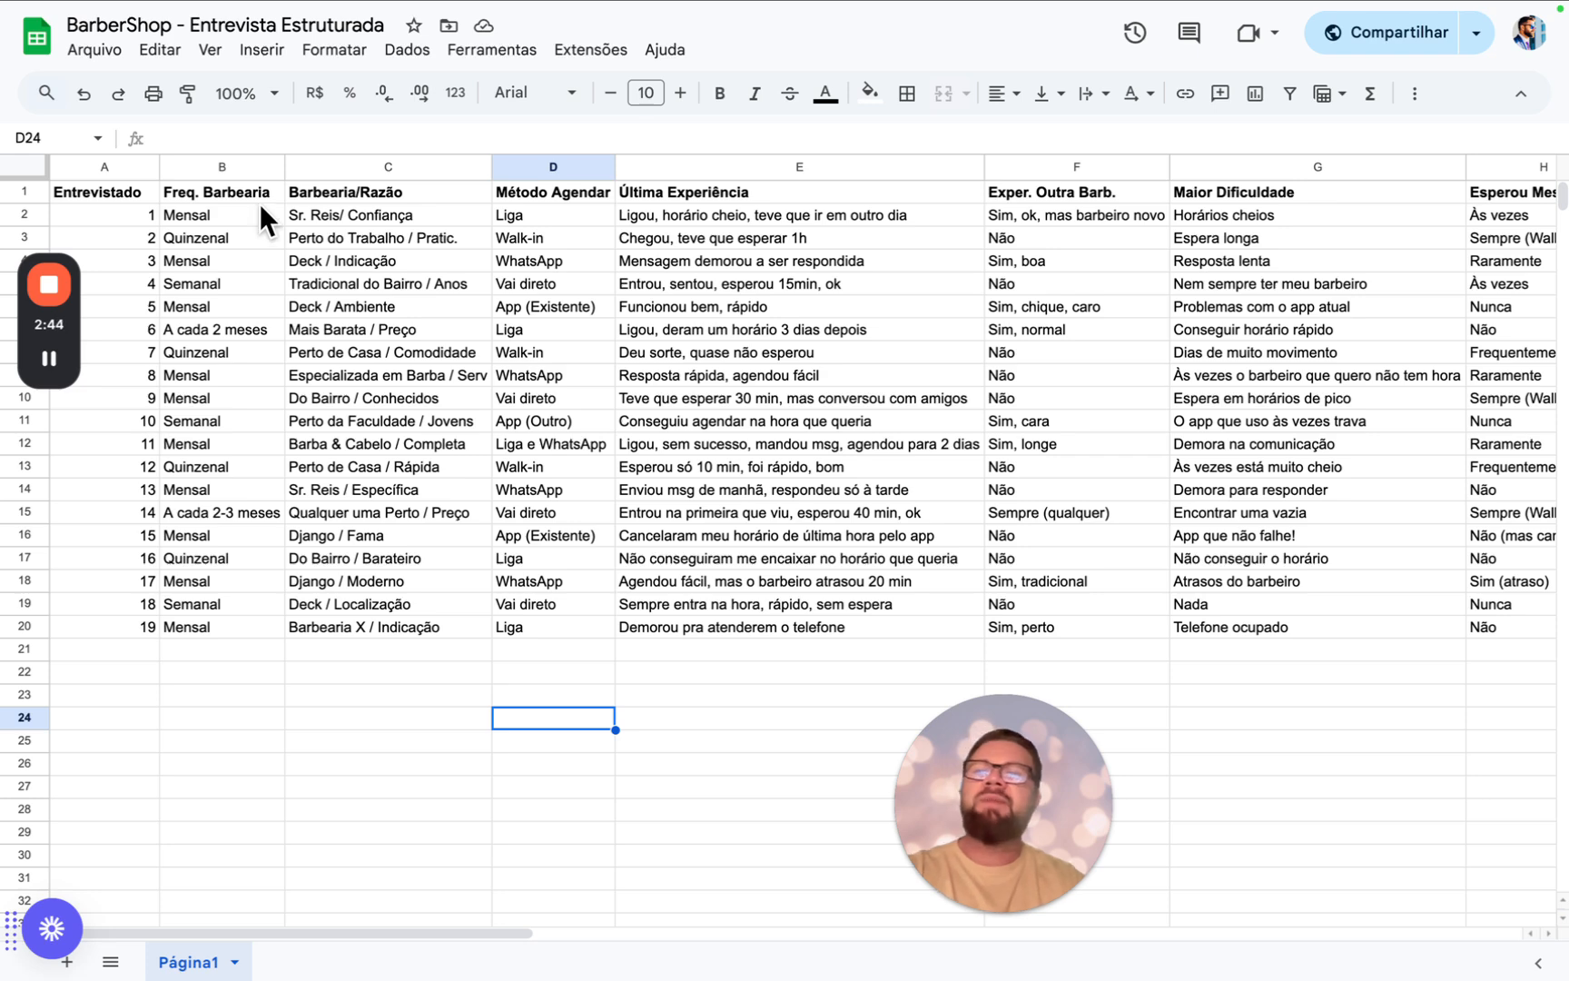
{"action": "scroll", "coordinate": [433, 258], "scroll_direction": "right", "scroll_amount": 5}
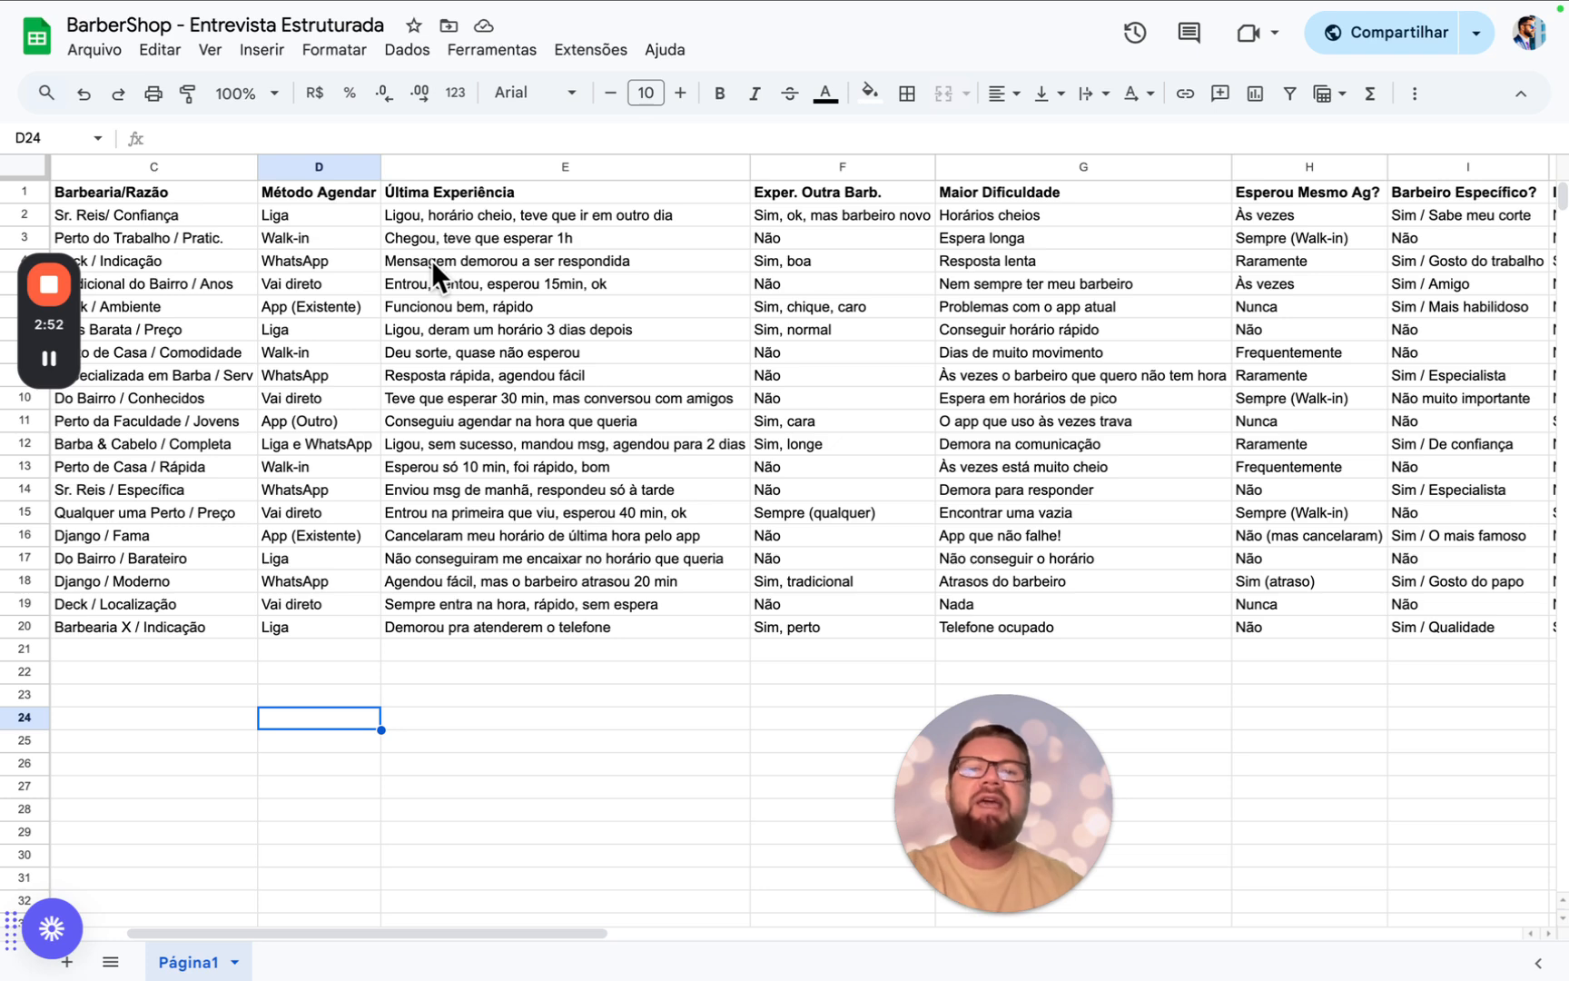
{"action": "scroll", "coordinate": [432, 260], "scroll_direction": "right", "scroll_amount": 3}
{"action": "scroll", "coordinate": [431, 260], "scroll_direction": "right", "scroll_amount": 3}
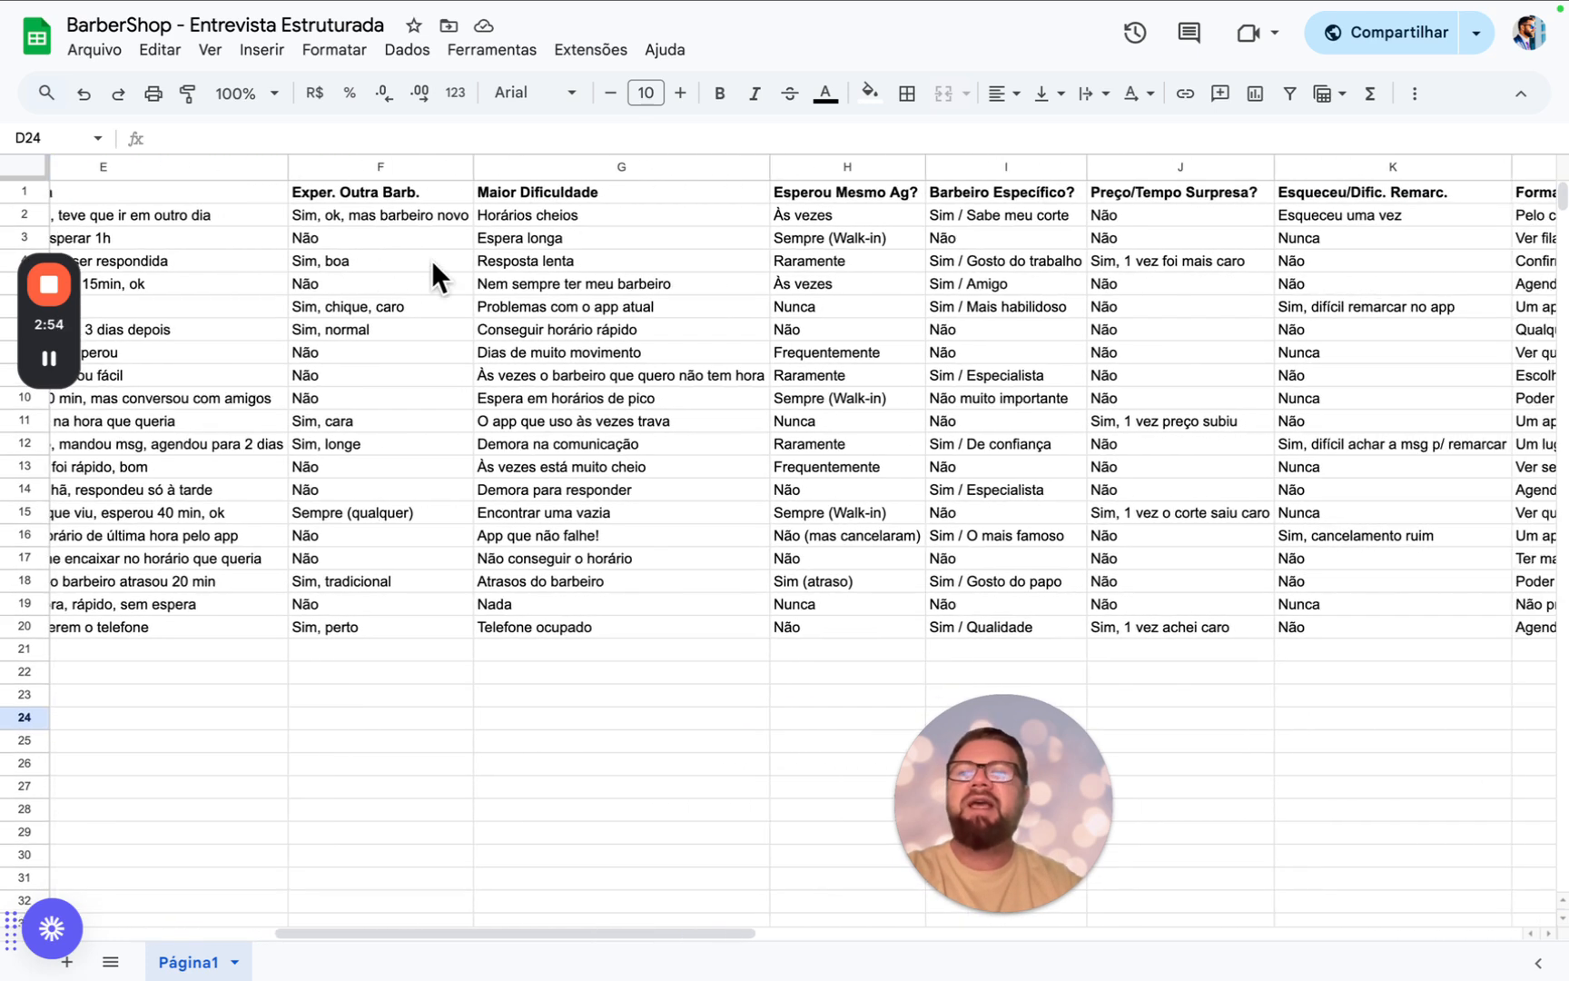
{"action": "scroll", "coordinate": [431, 260], "scroll_direction": "right", "scroll_amount": 6}
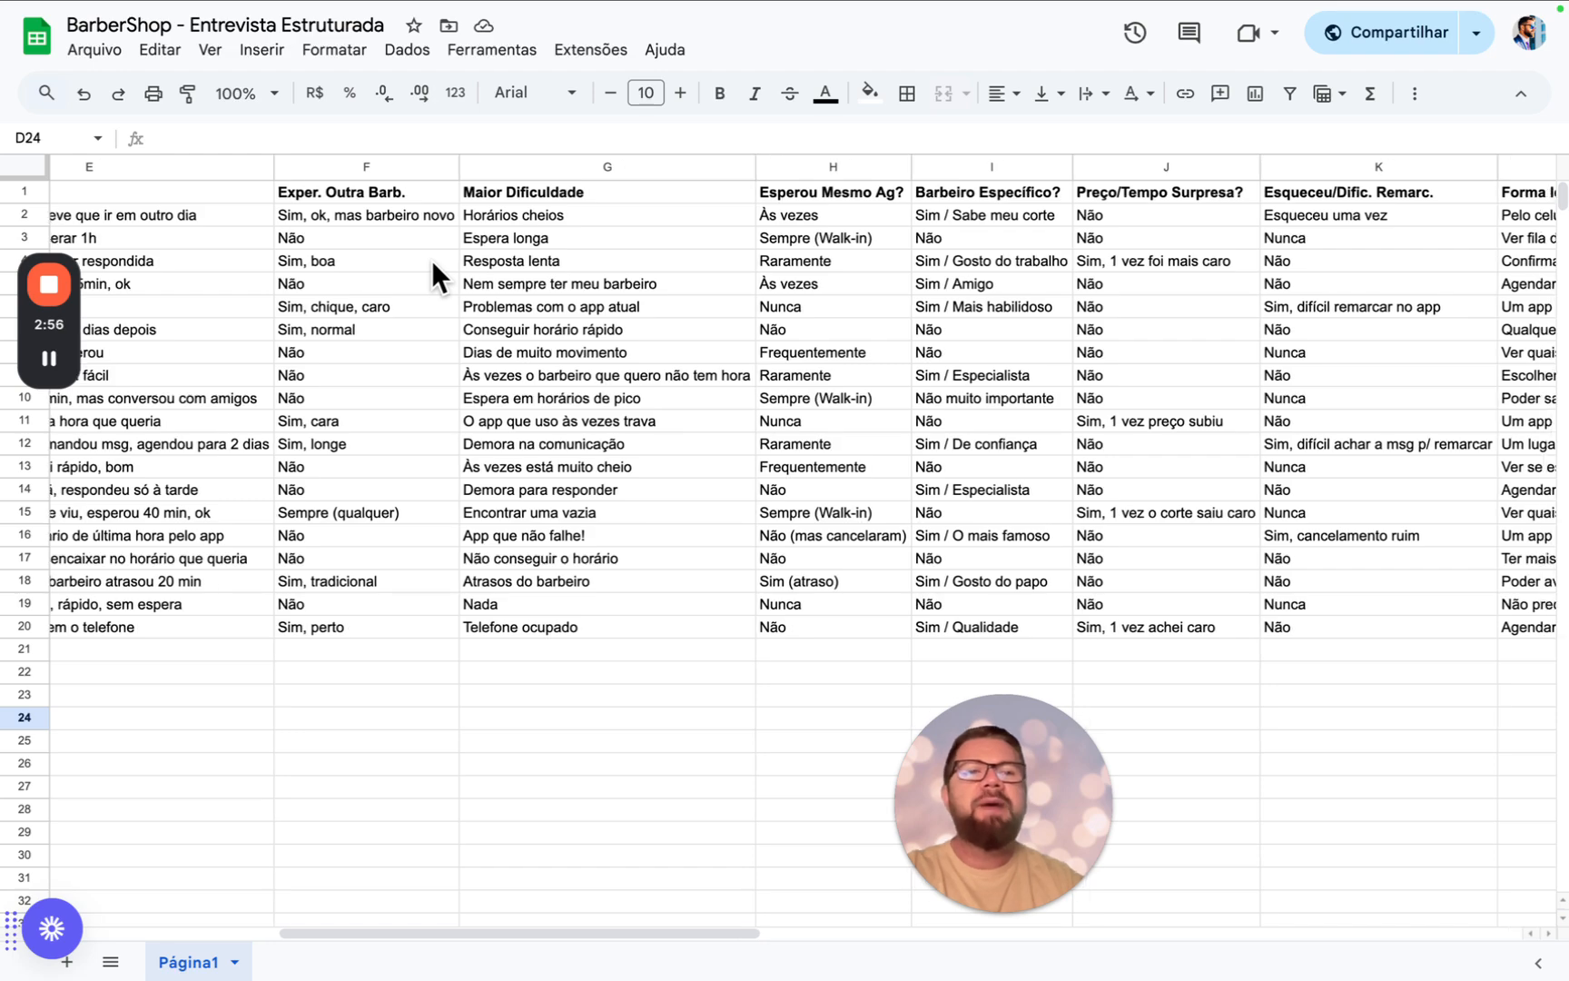
{"action": "scroll", "coordinate": [431, 259], "scroll_direction": "right", "scroll_amount": 5}
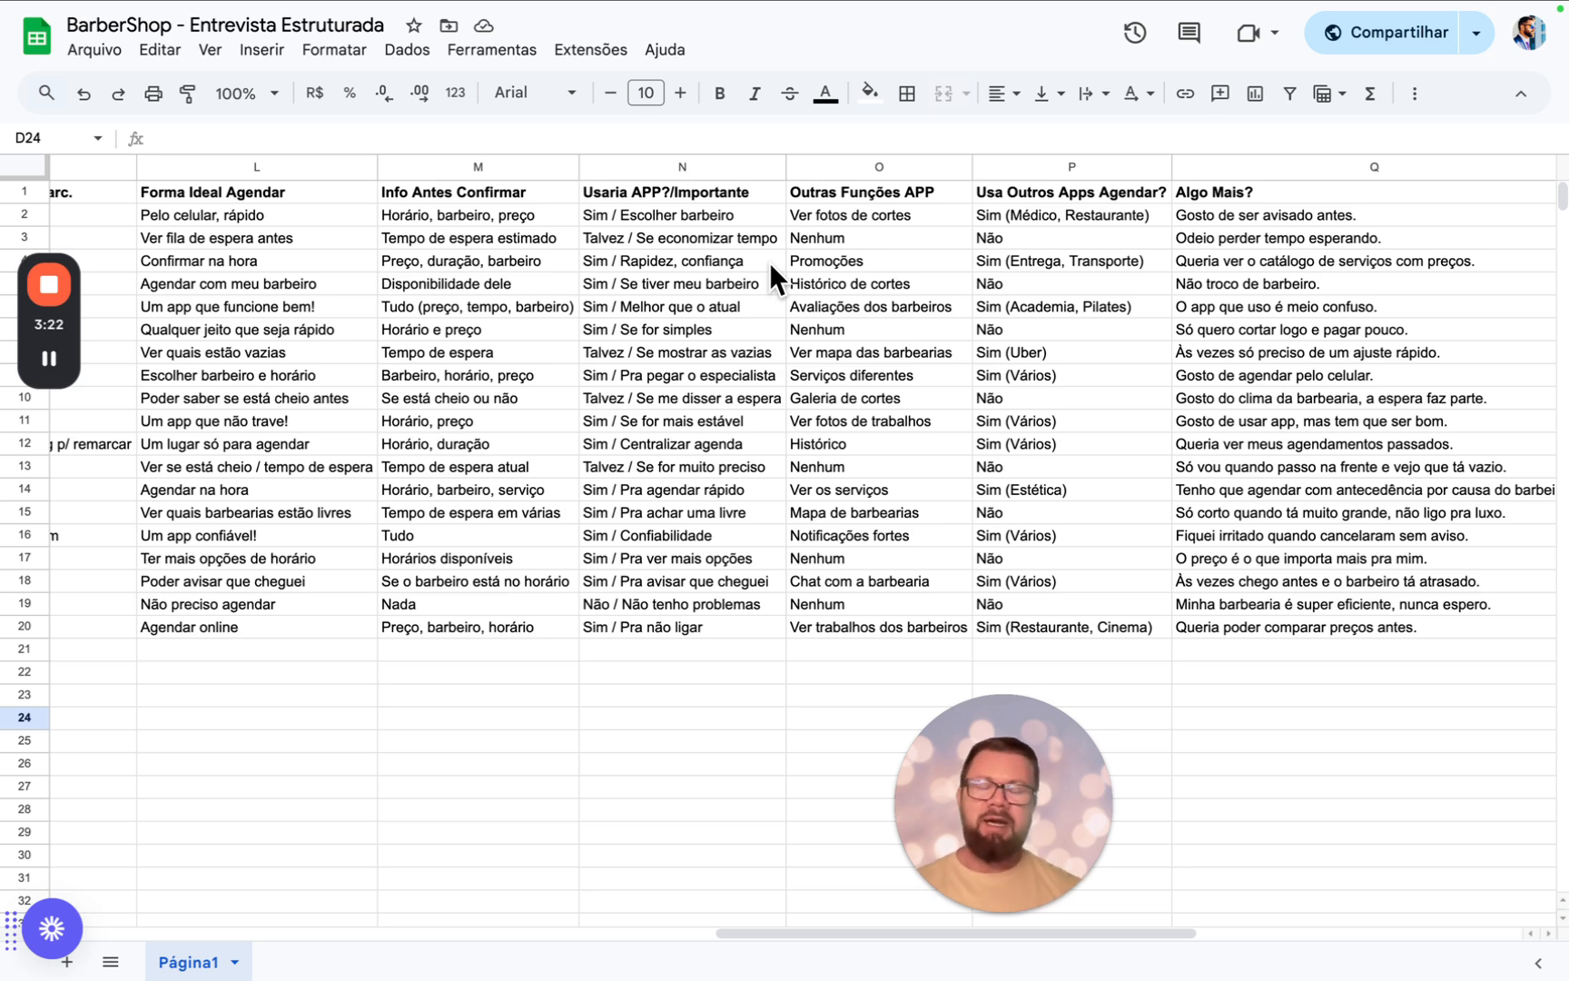
- Return to the Questionário Estruturado spreadsheet and display the file formats available for downloading it
{"action": "mouse_move", "coordinate": [636, 4]}
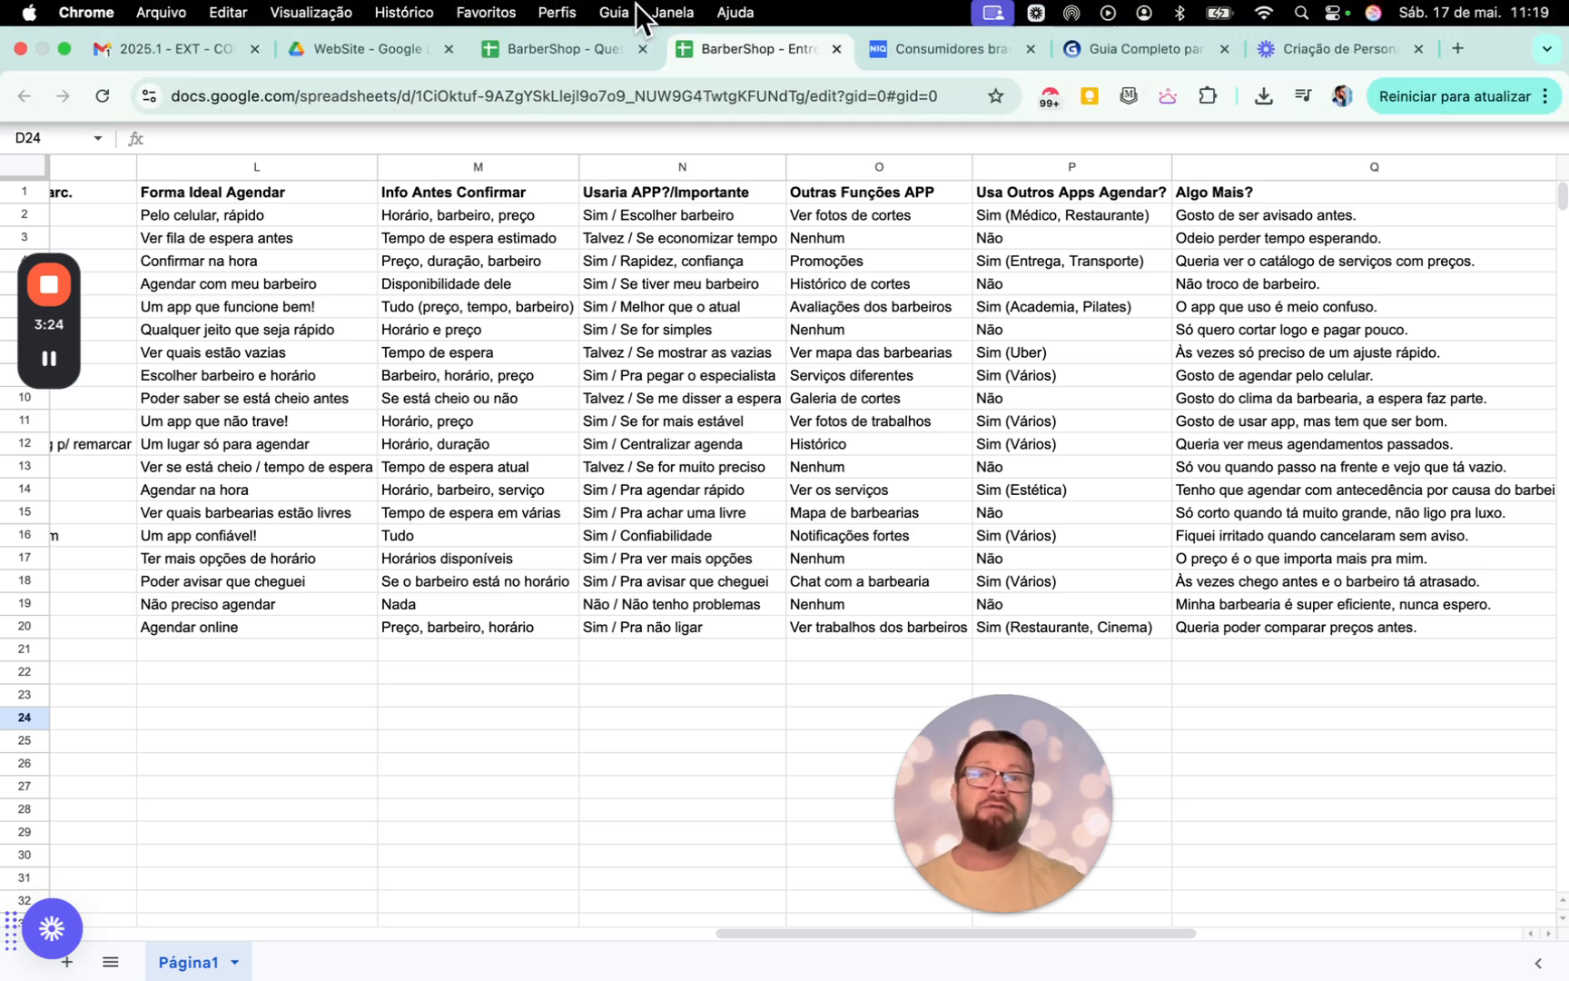
{"action": "left_click", "coordinate": [559, 48]}
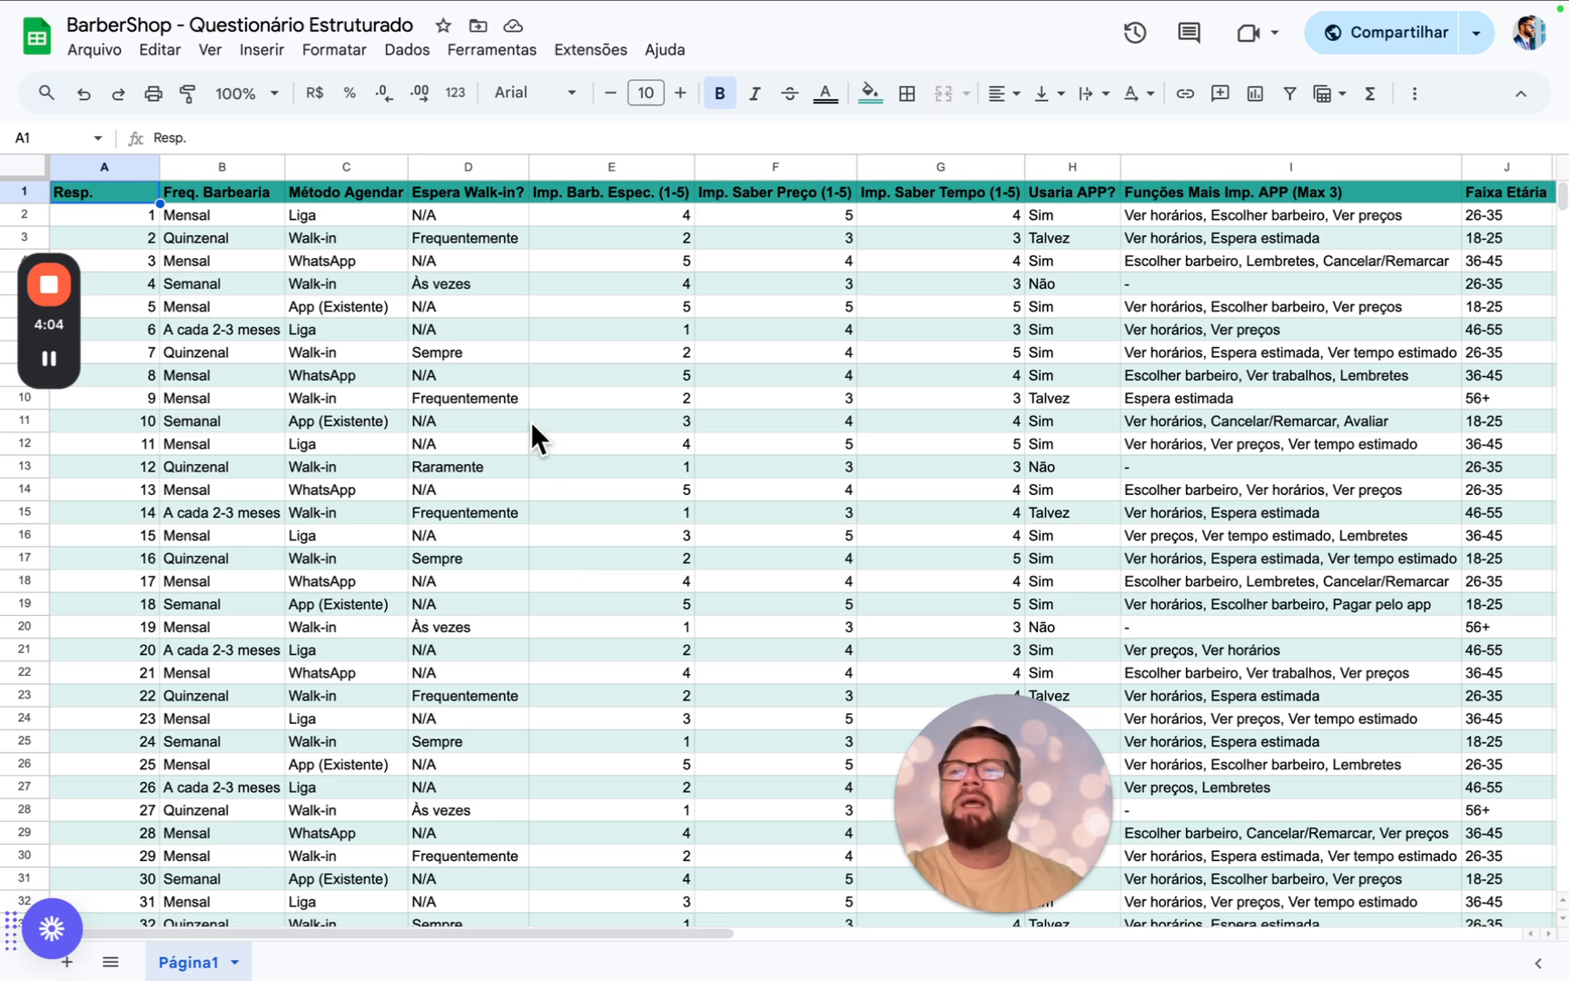
{"action": "mouse_move", "coordinate": [723, 3]}
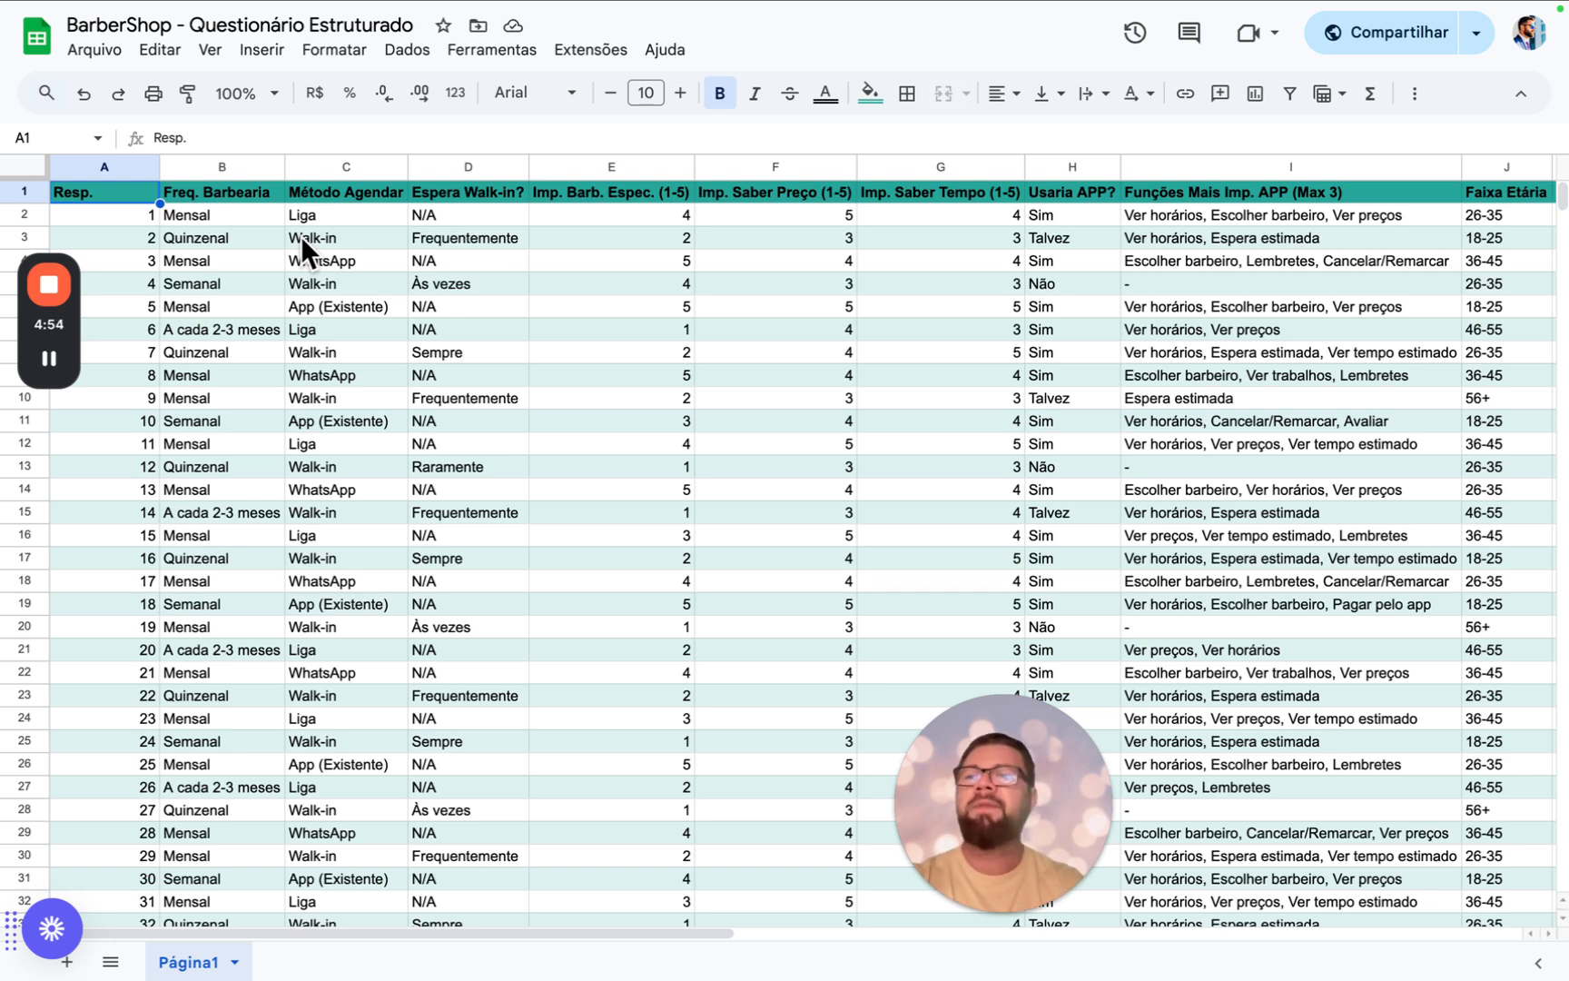
{"action": "left_click", "coordinate": [103, 56]}
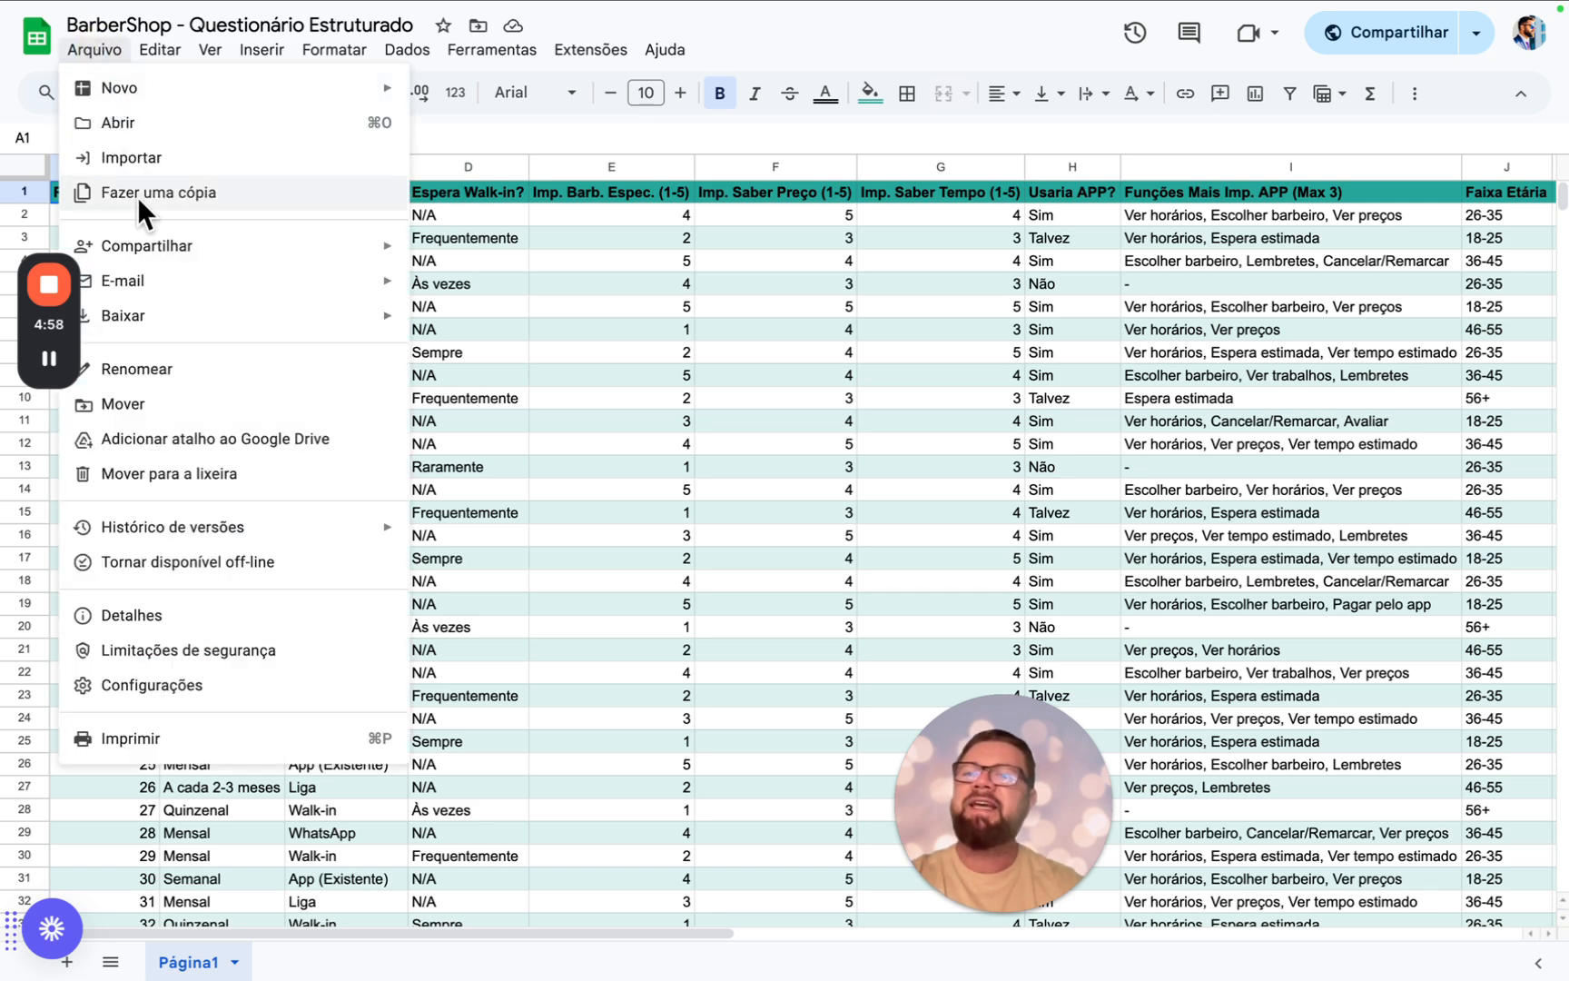
{"action": "mouse_move", "coordinate": [171, 334]}
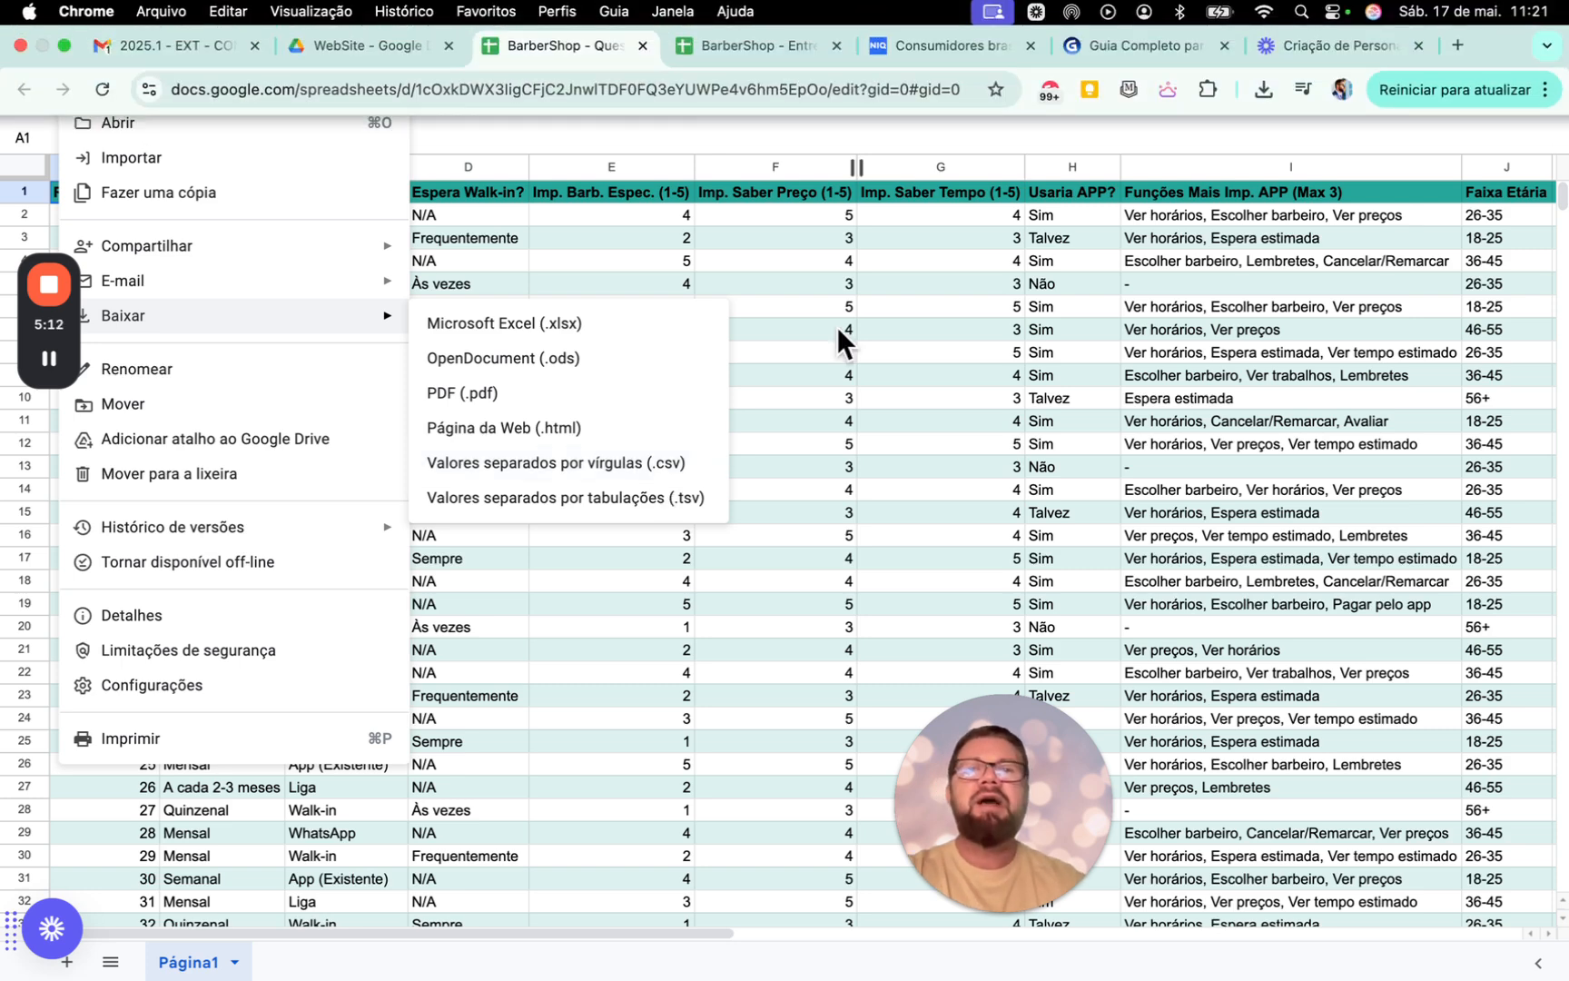
- Switch to Gemini and attach the BarberShop Entrevista Estruturada and Questionário Estruturado CSV files to a new prompt
{"action": "key", "text": "ctrl+Right"}
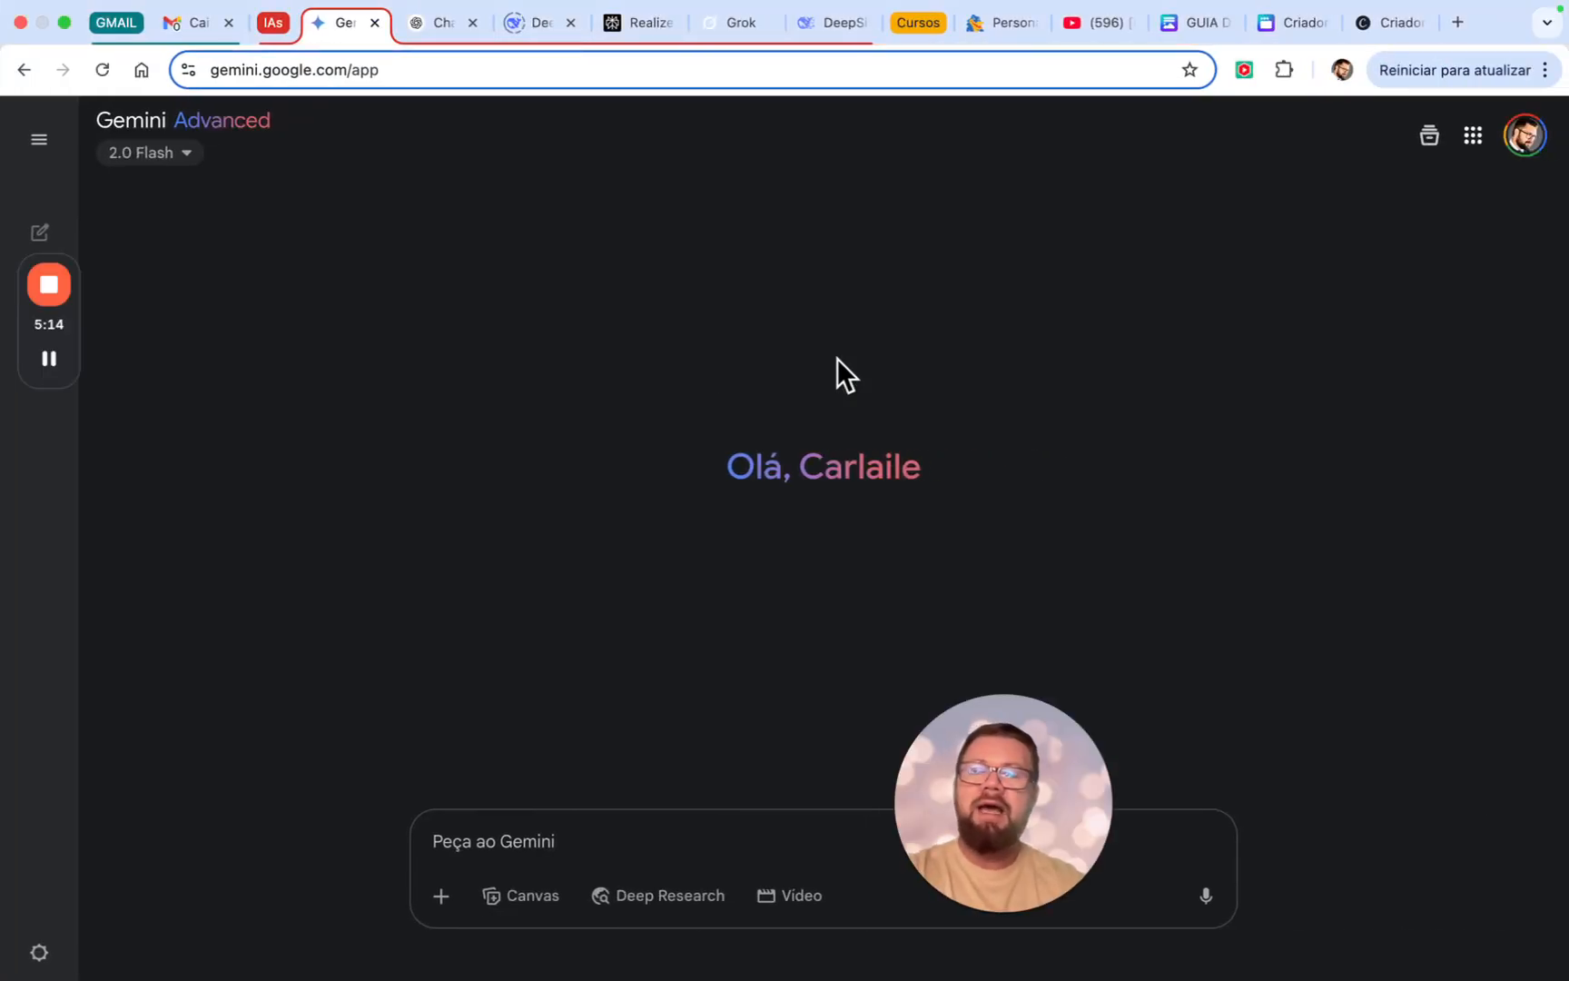
{"action": "left_click_drag", "start_coordinate": [1036, 764], "coordinate": [1271, 221]}
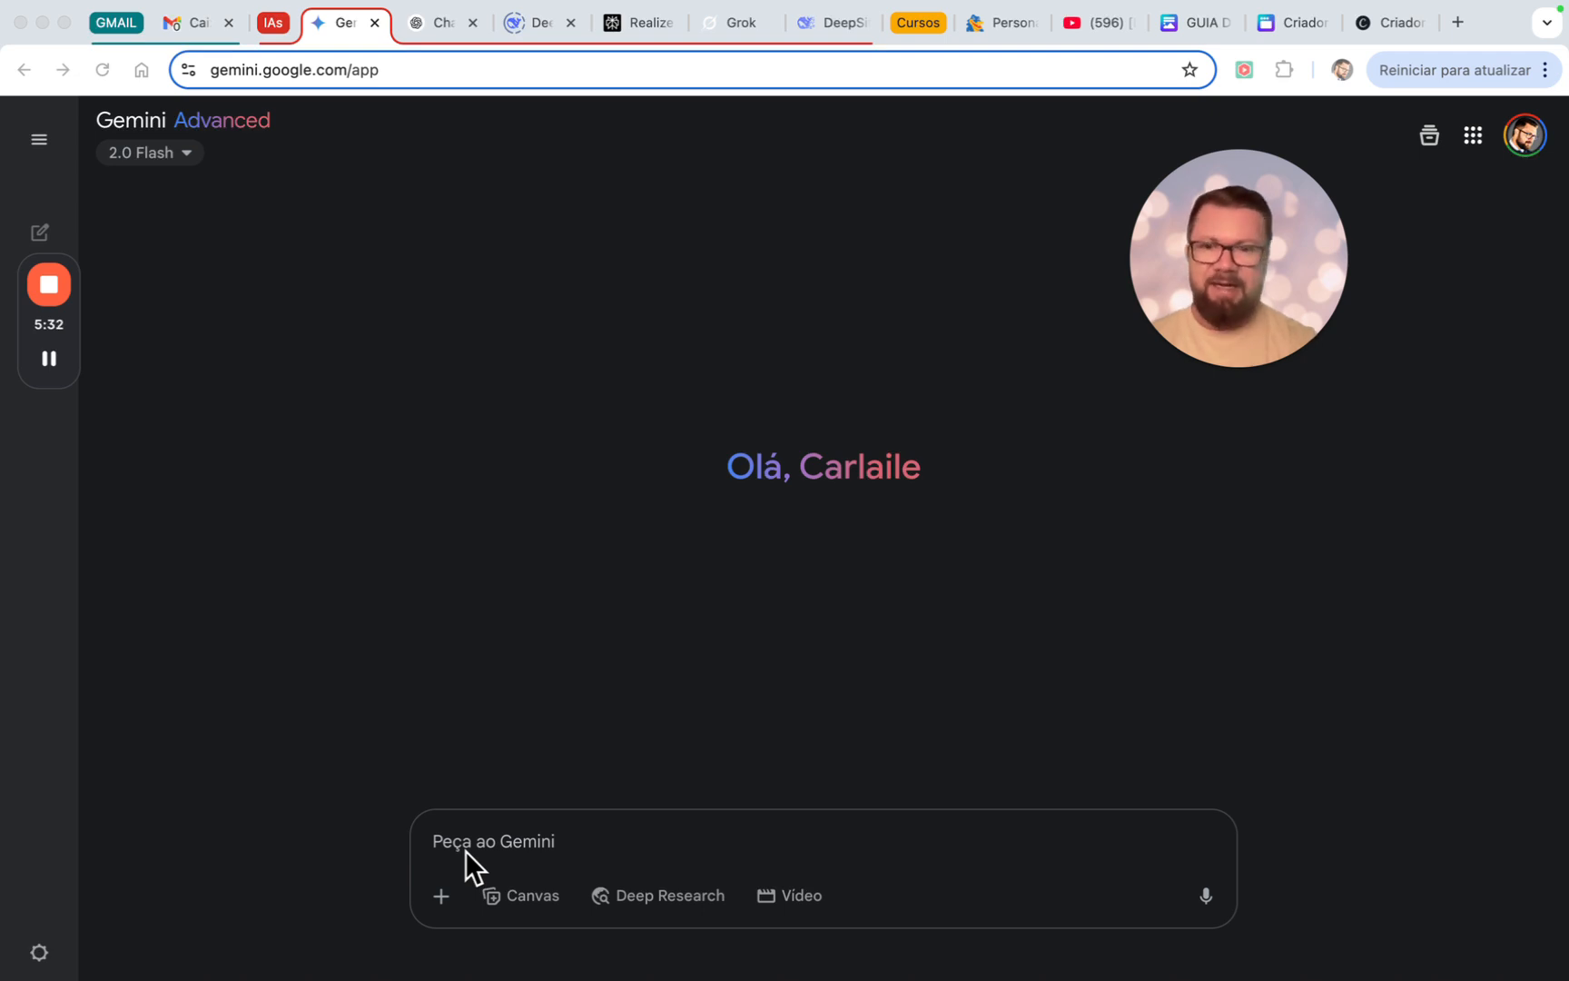
{"action": "left_click", "coordinate": [441, 894]}
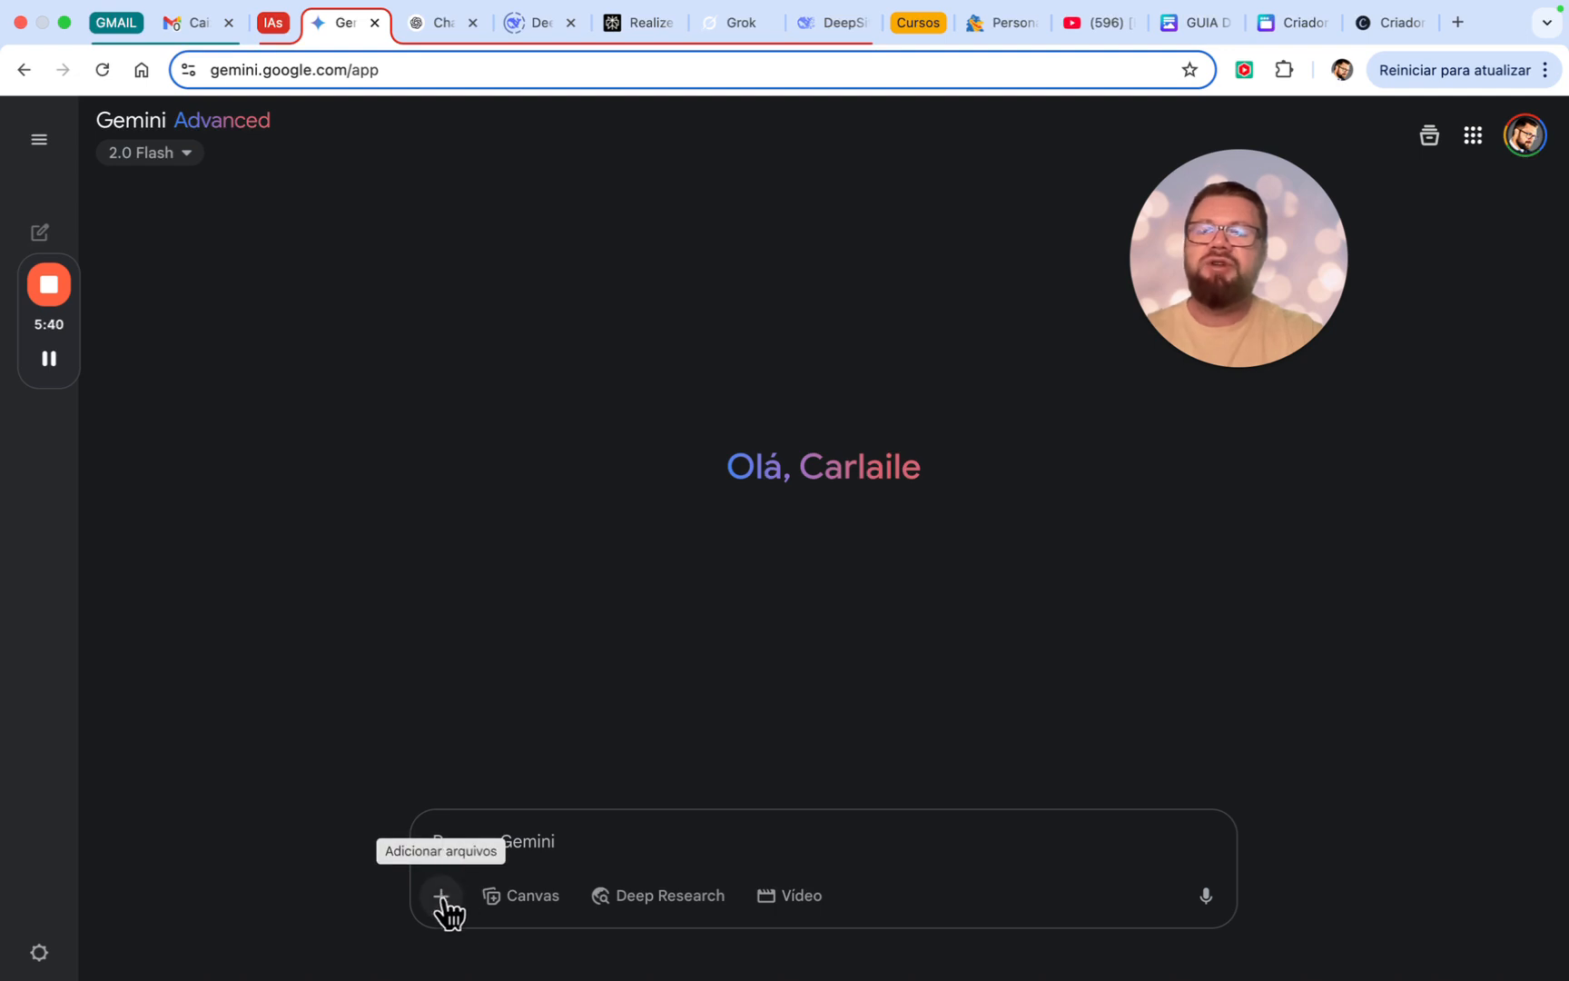
{"action": "left_click", "coordinate": [445, 904]}
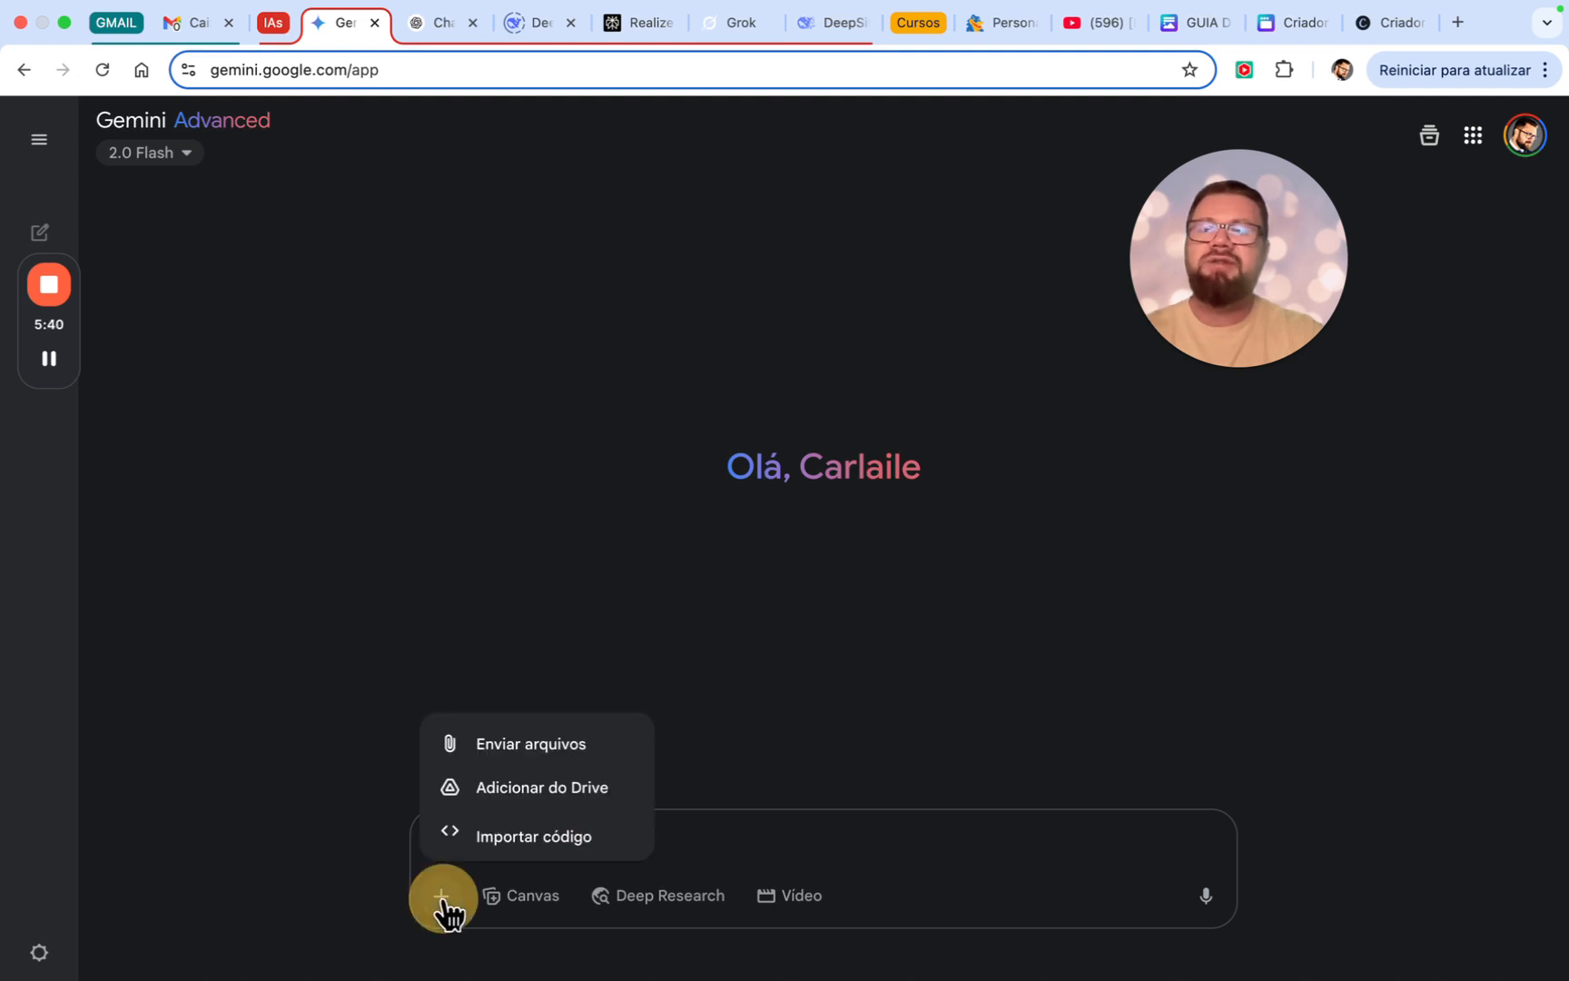
{"action": "left_click", "coordinate": [548, 745]}
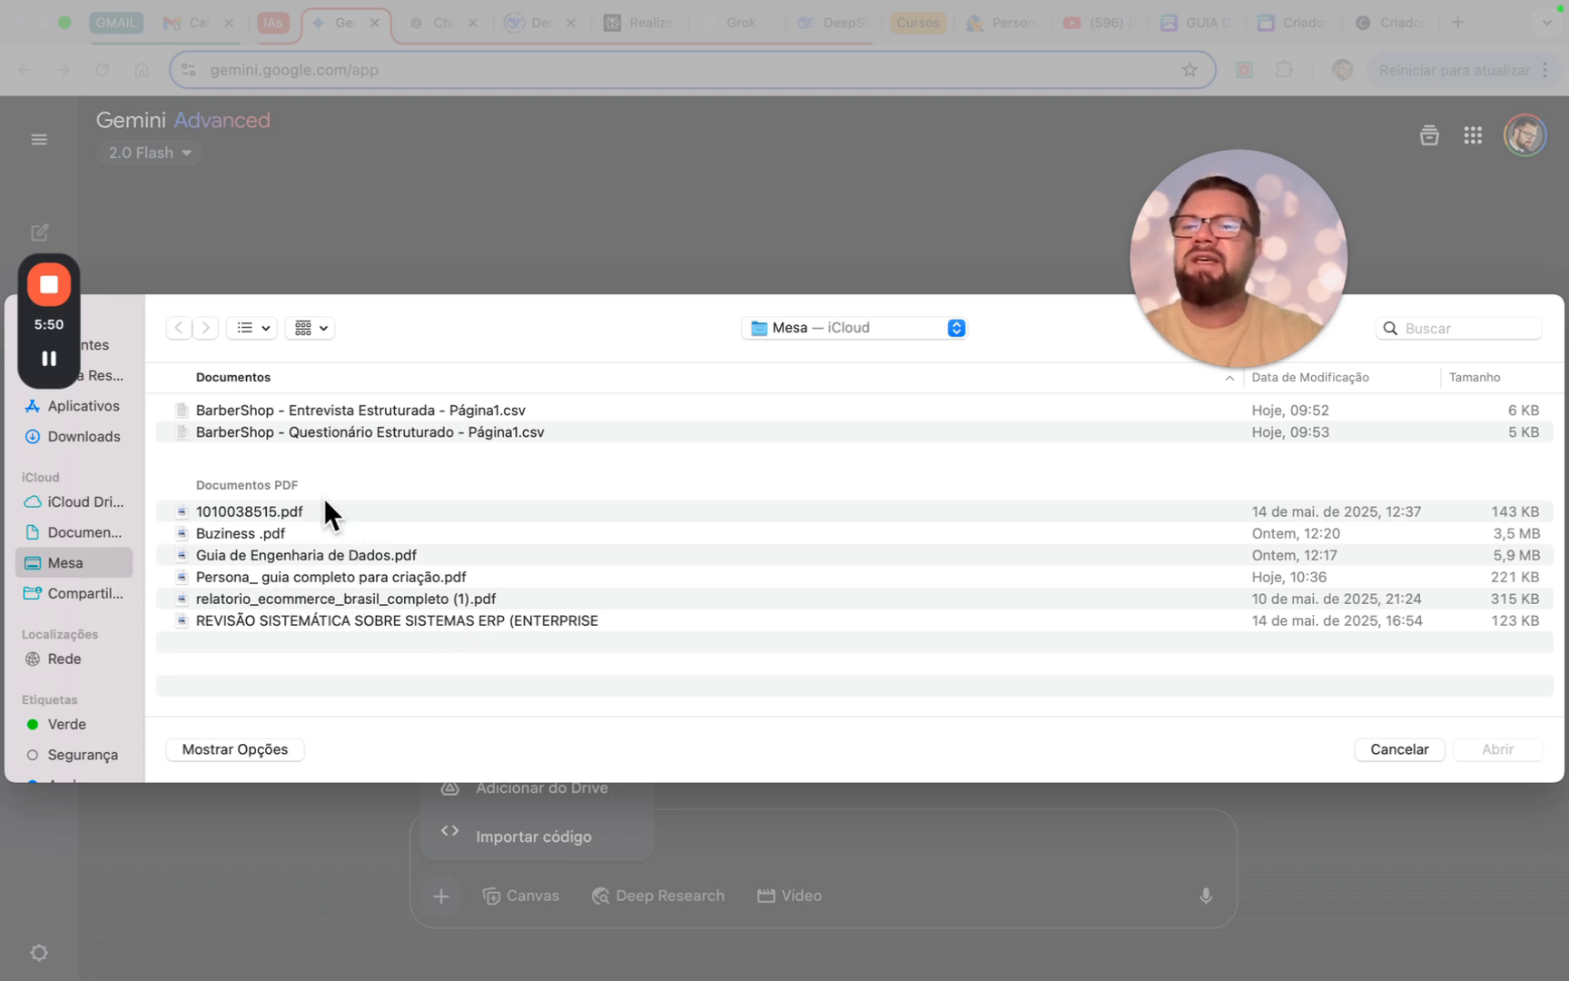
{"action": "left_click", "coordinate": [343, 410]}
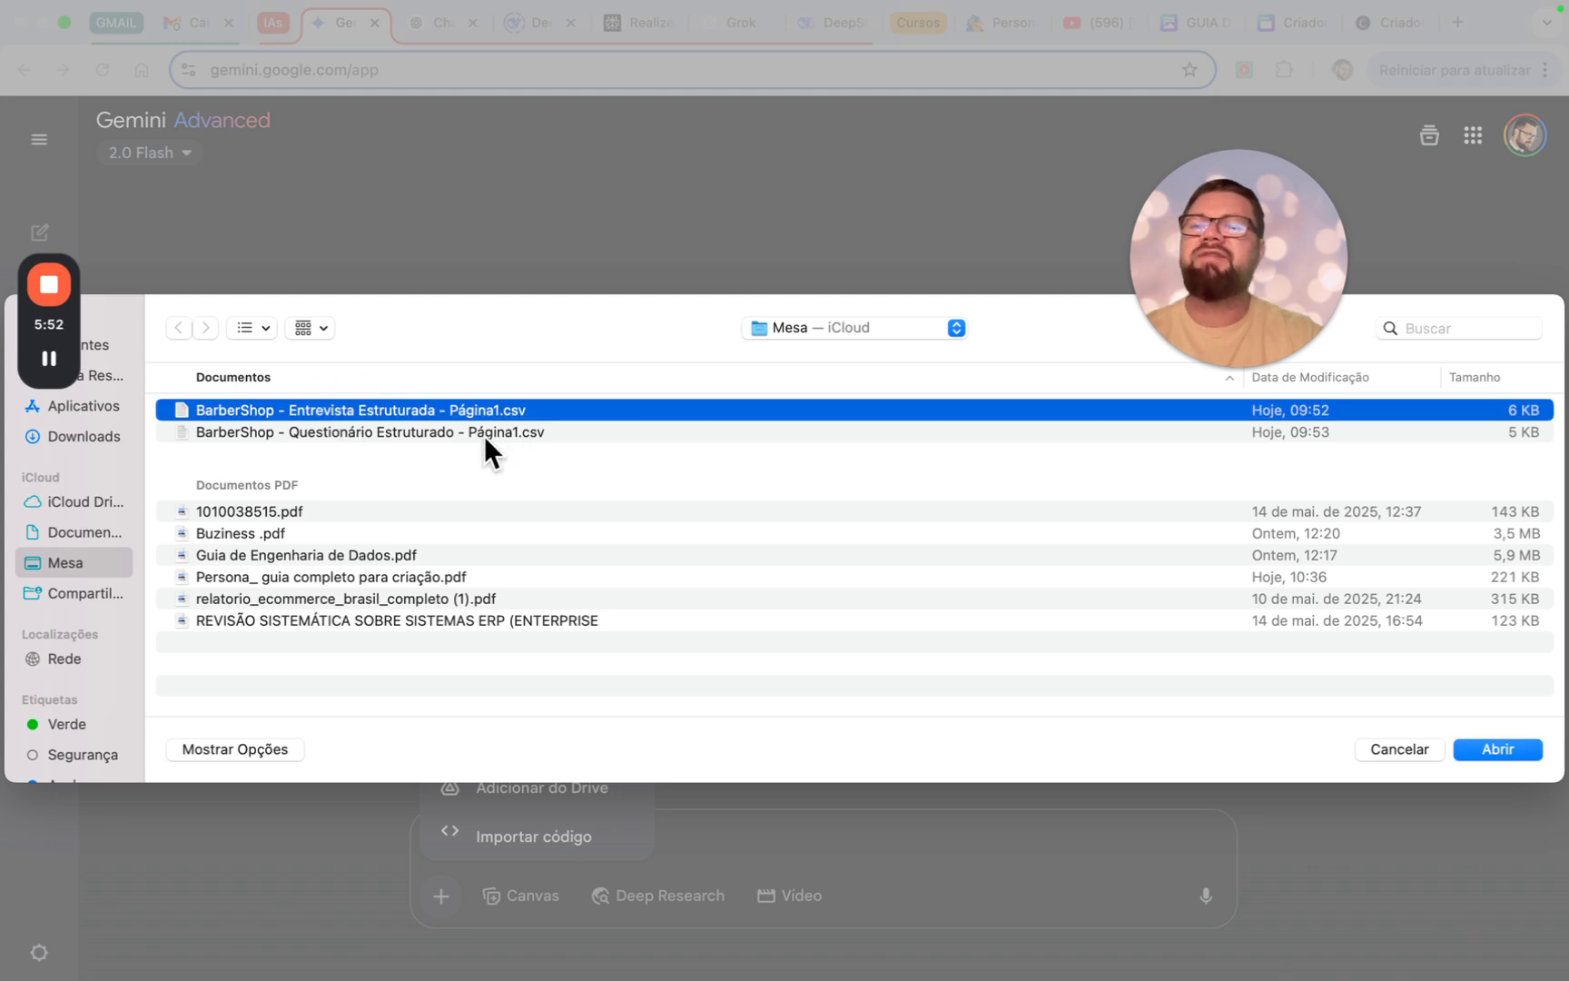
{"action": "left_click", "coordinate": [456, 432], "text": "super"}
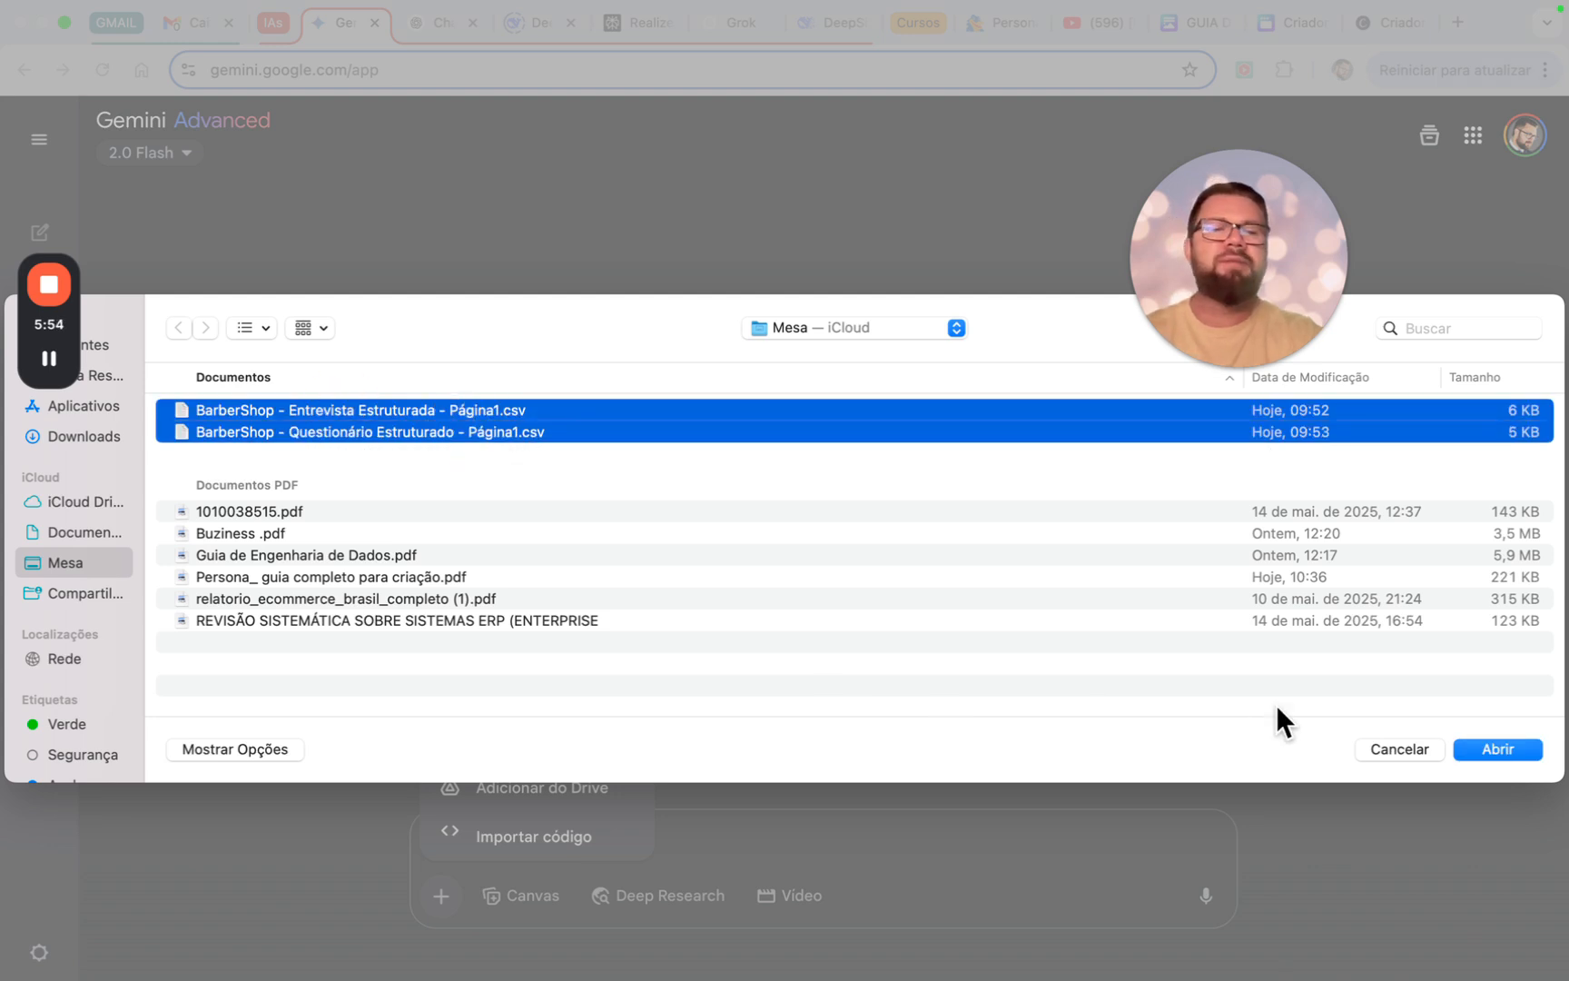
{"action": "left_click", "coordinate": [1487, 748]}
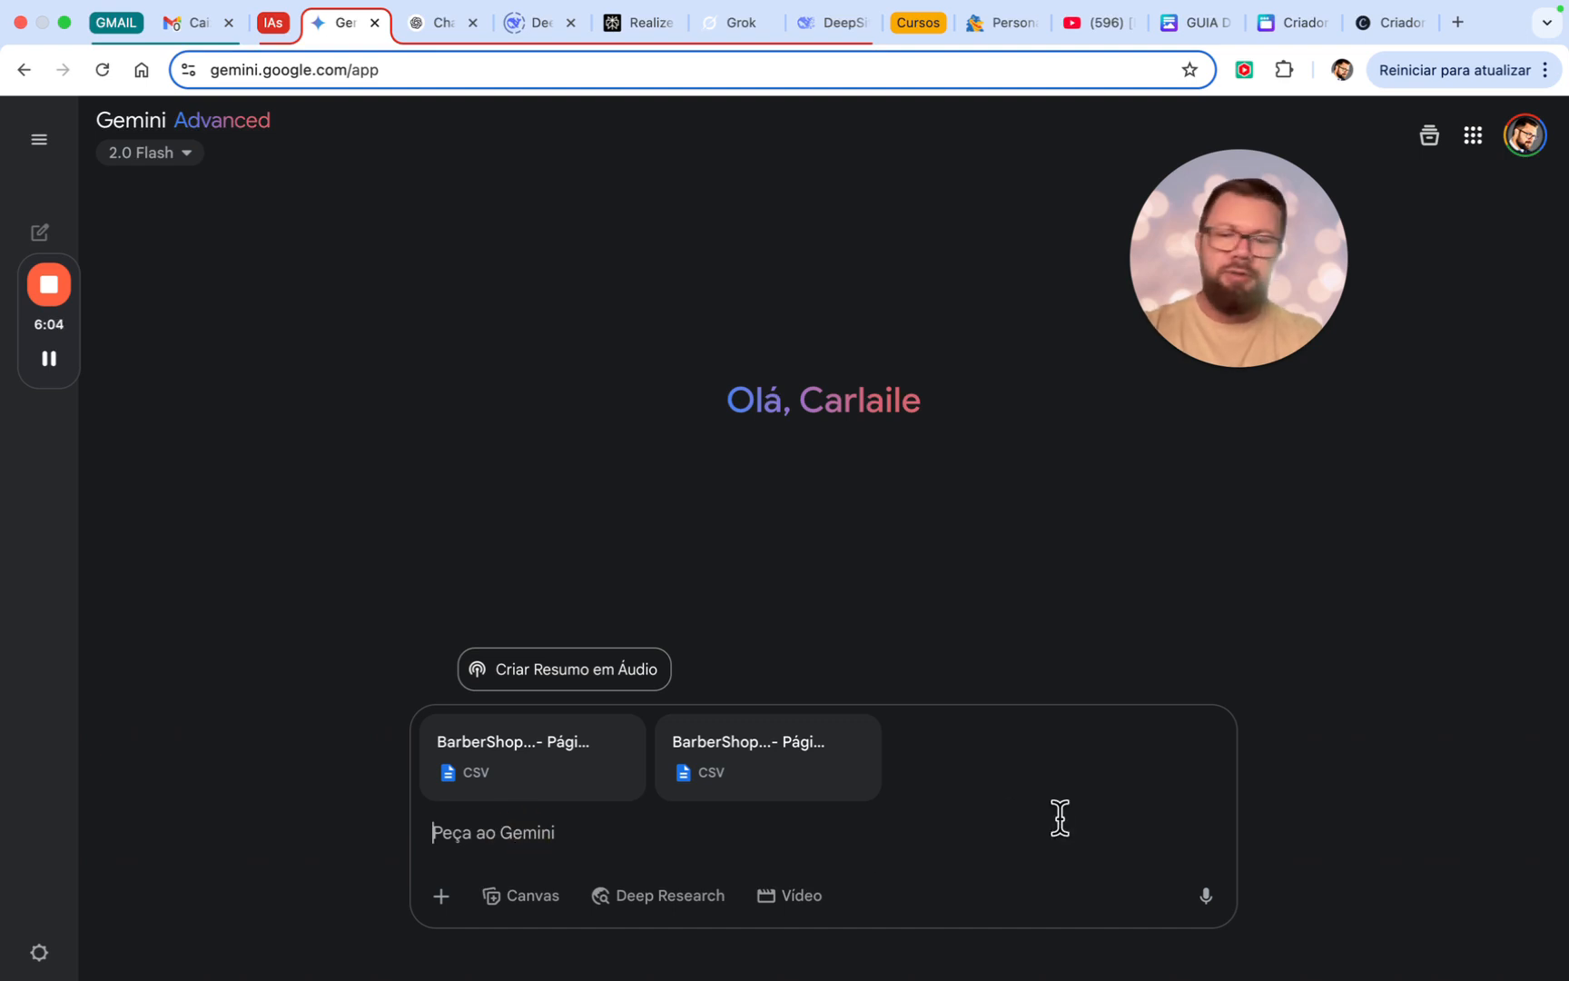
- Write a prompt requesting a Cacoal barbershop persona from the attached data, with an illustrated report transferable to PDF, all in "Português Brasil"
{"action": "type", "text": "Olá, crie uma persona para um barbiéria na cidade de Cacoal com base nos dados enviados. Crie um relatório com imagens para que possa ser transferido para PDF.  Tudo em Português Brasil."}
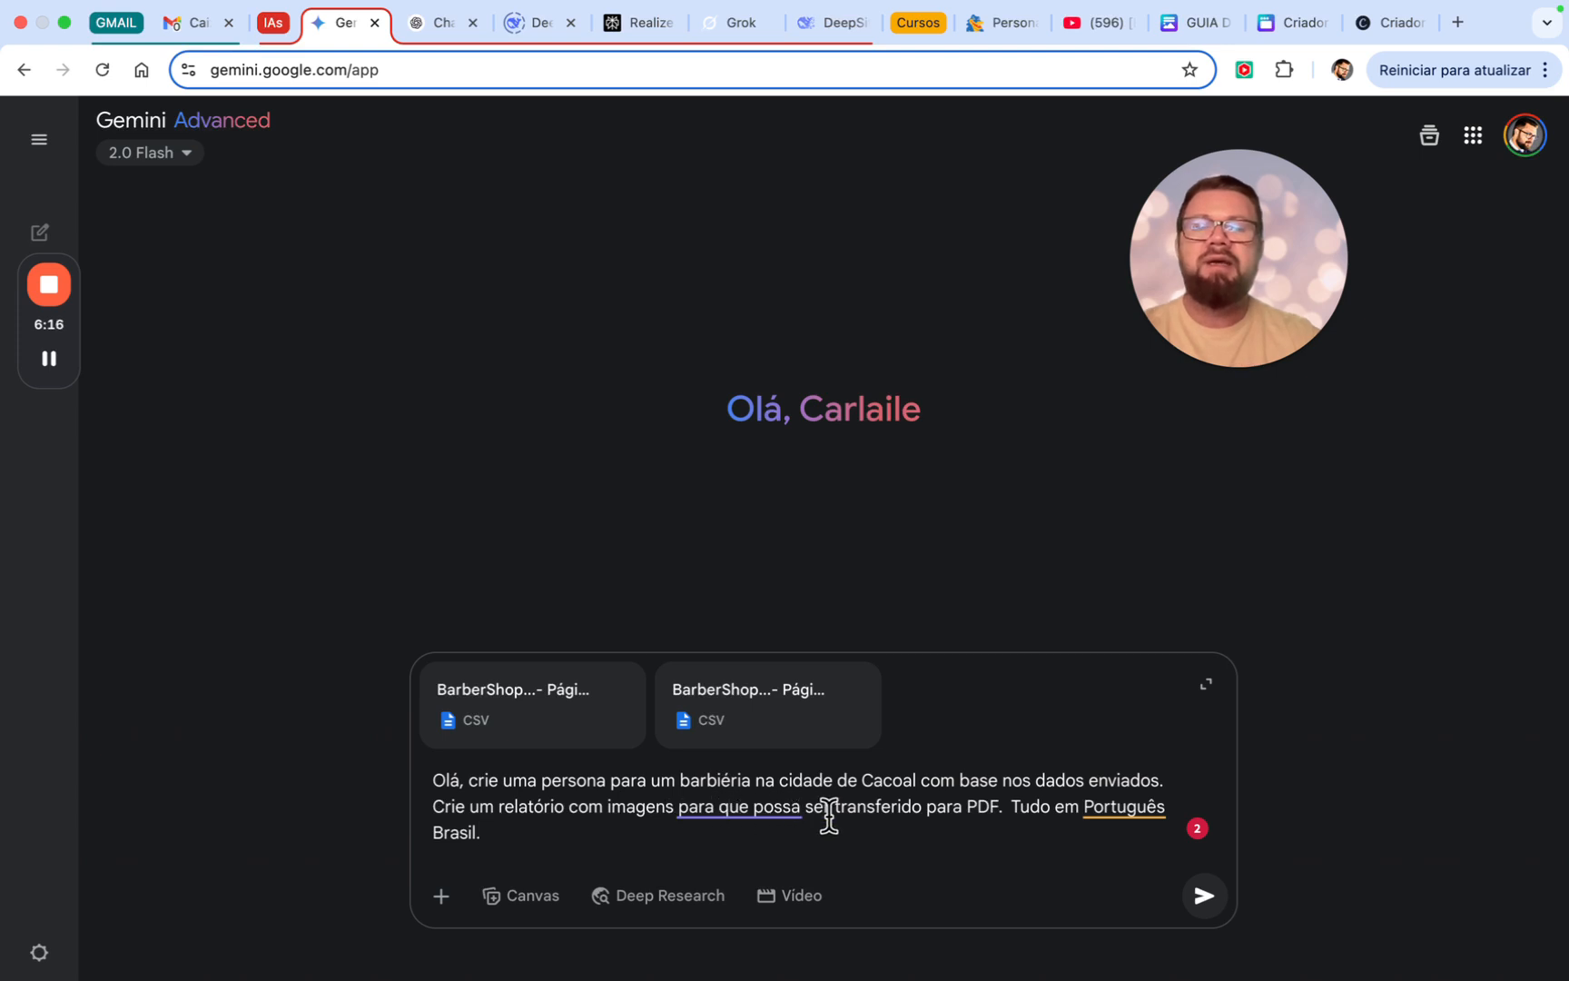
- Remove the word "para" before "que possa ser transferido" in the prompt, leaving the suggested "para poder" wording unused
{"action": "left_click", "coordinate": [717, 807]}
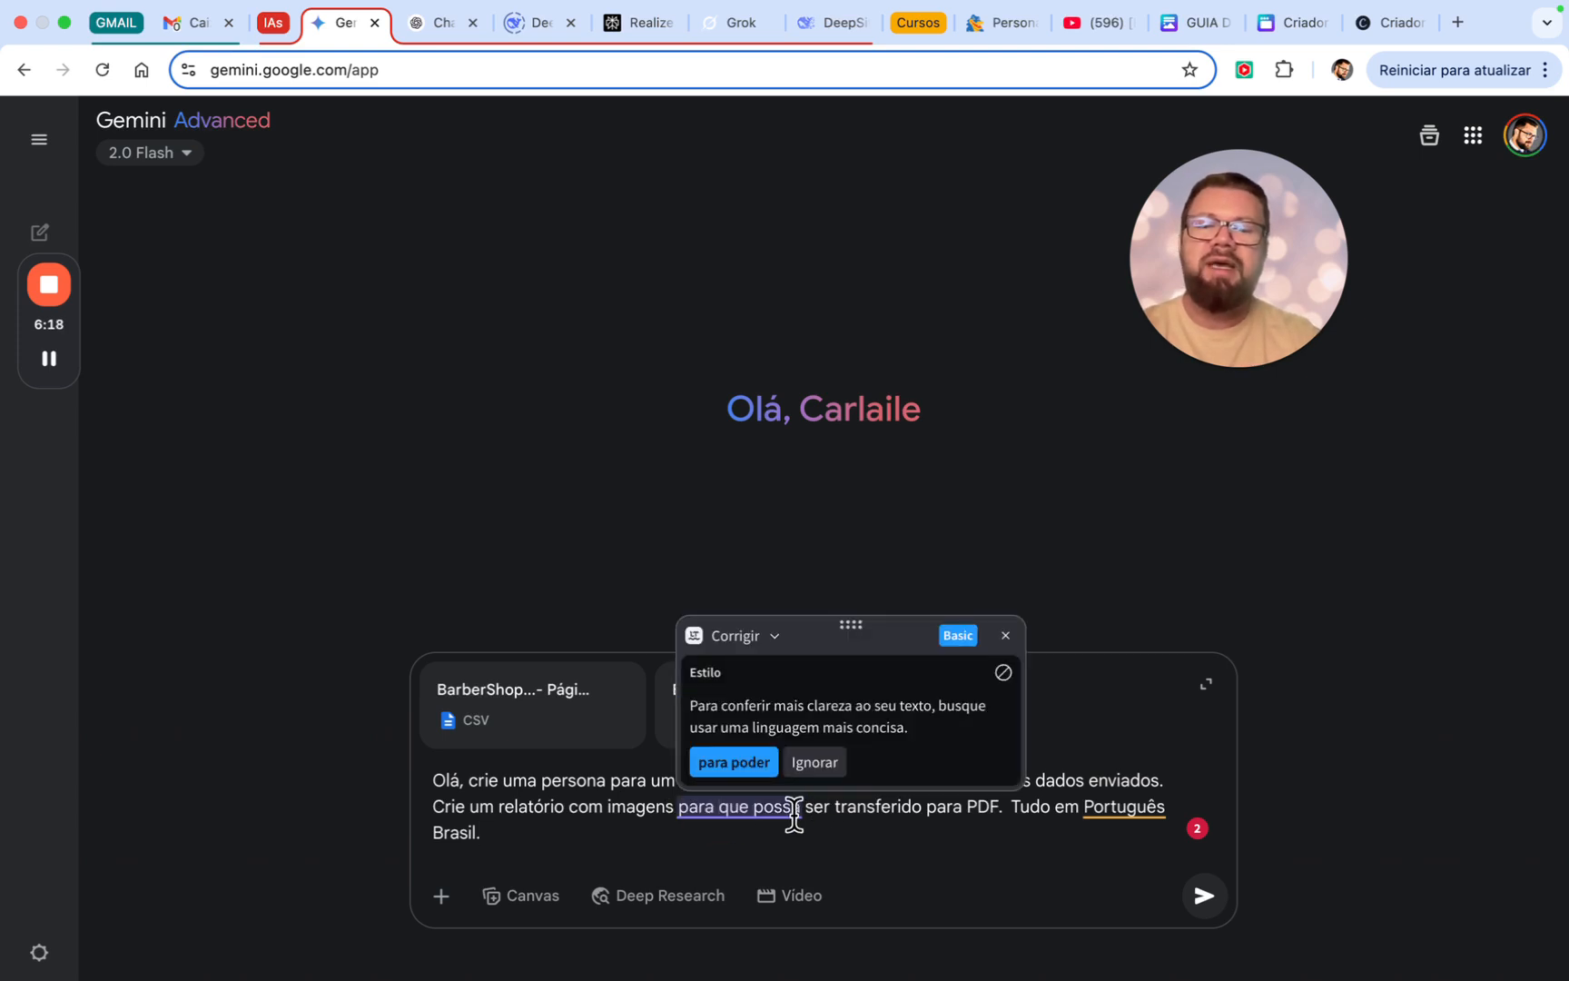
{"action": "left_click", "coordinate": [759, 808]}
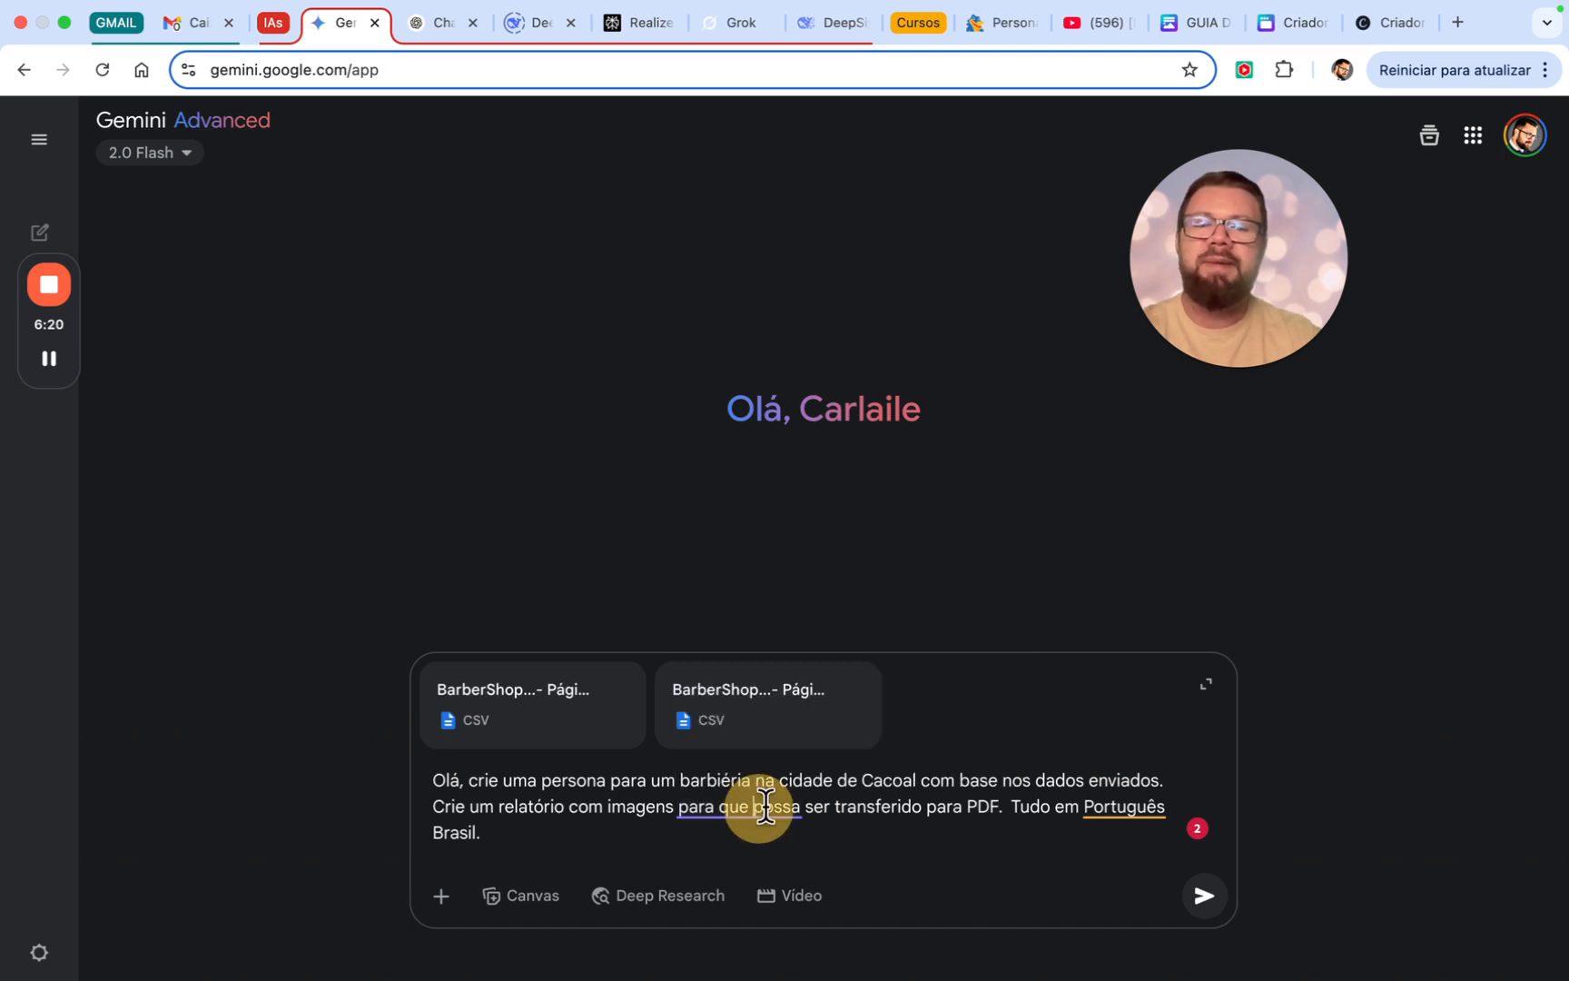
{"action": "key", "text": "Left"}
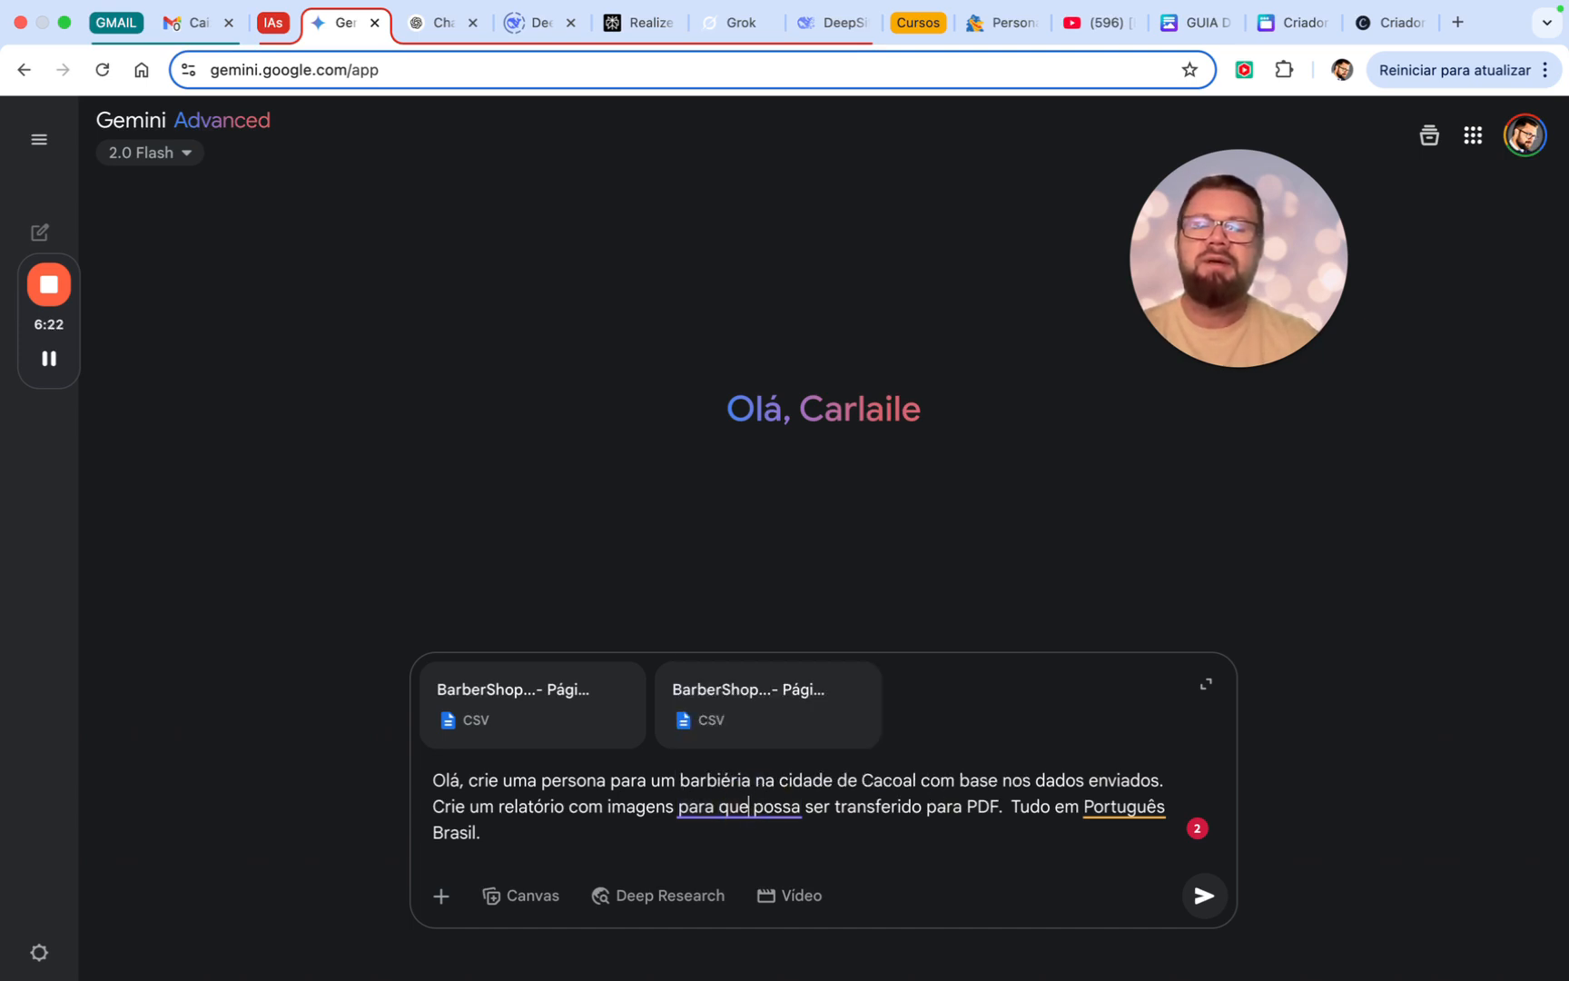
{"action": "key", "text": "Left"}
{"action": "key", "text": "Left"}
{"action": "key", "text": "Left"}
{"action": "key", "text": "Left"}
{"action": "key", "text": "BackSpace"}
{"action": "key", "text": "BackSpace"}
{"action": "key", "text": "BackSpace"}
{"action": "key", "text": "BackSpace"}
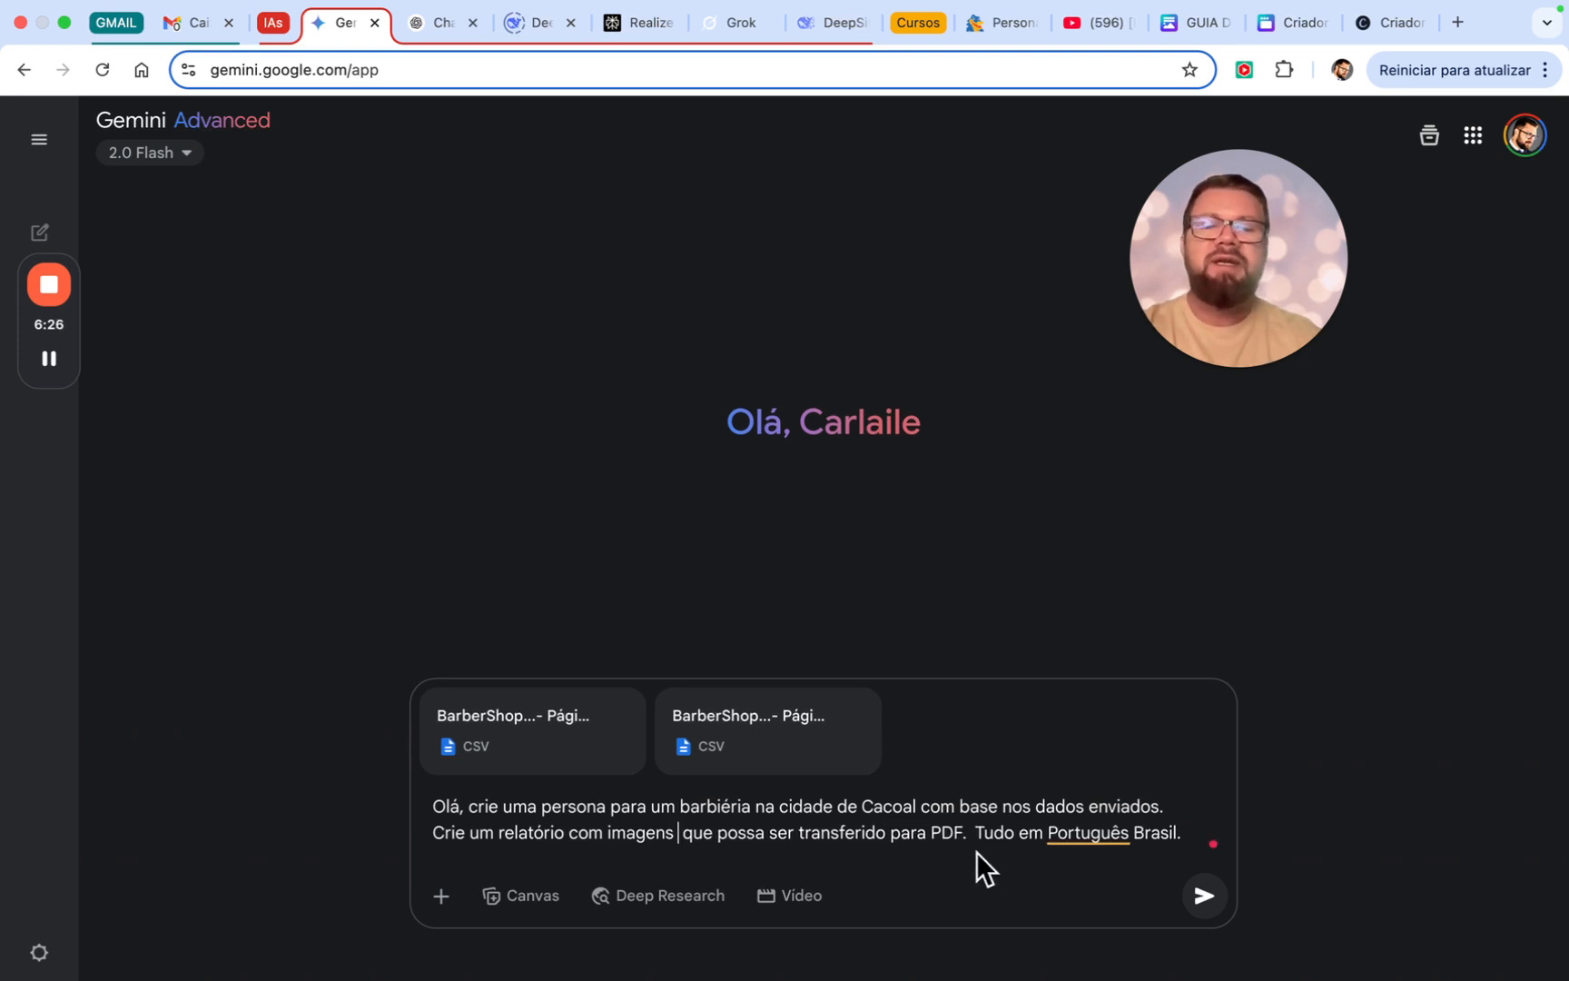
- Apply the grammar correction to lowercase "português" and submit the prompt
{"action": "left_click", "coordinate": [1092, 836]}
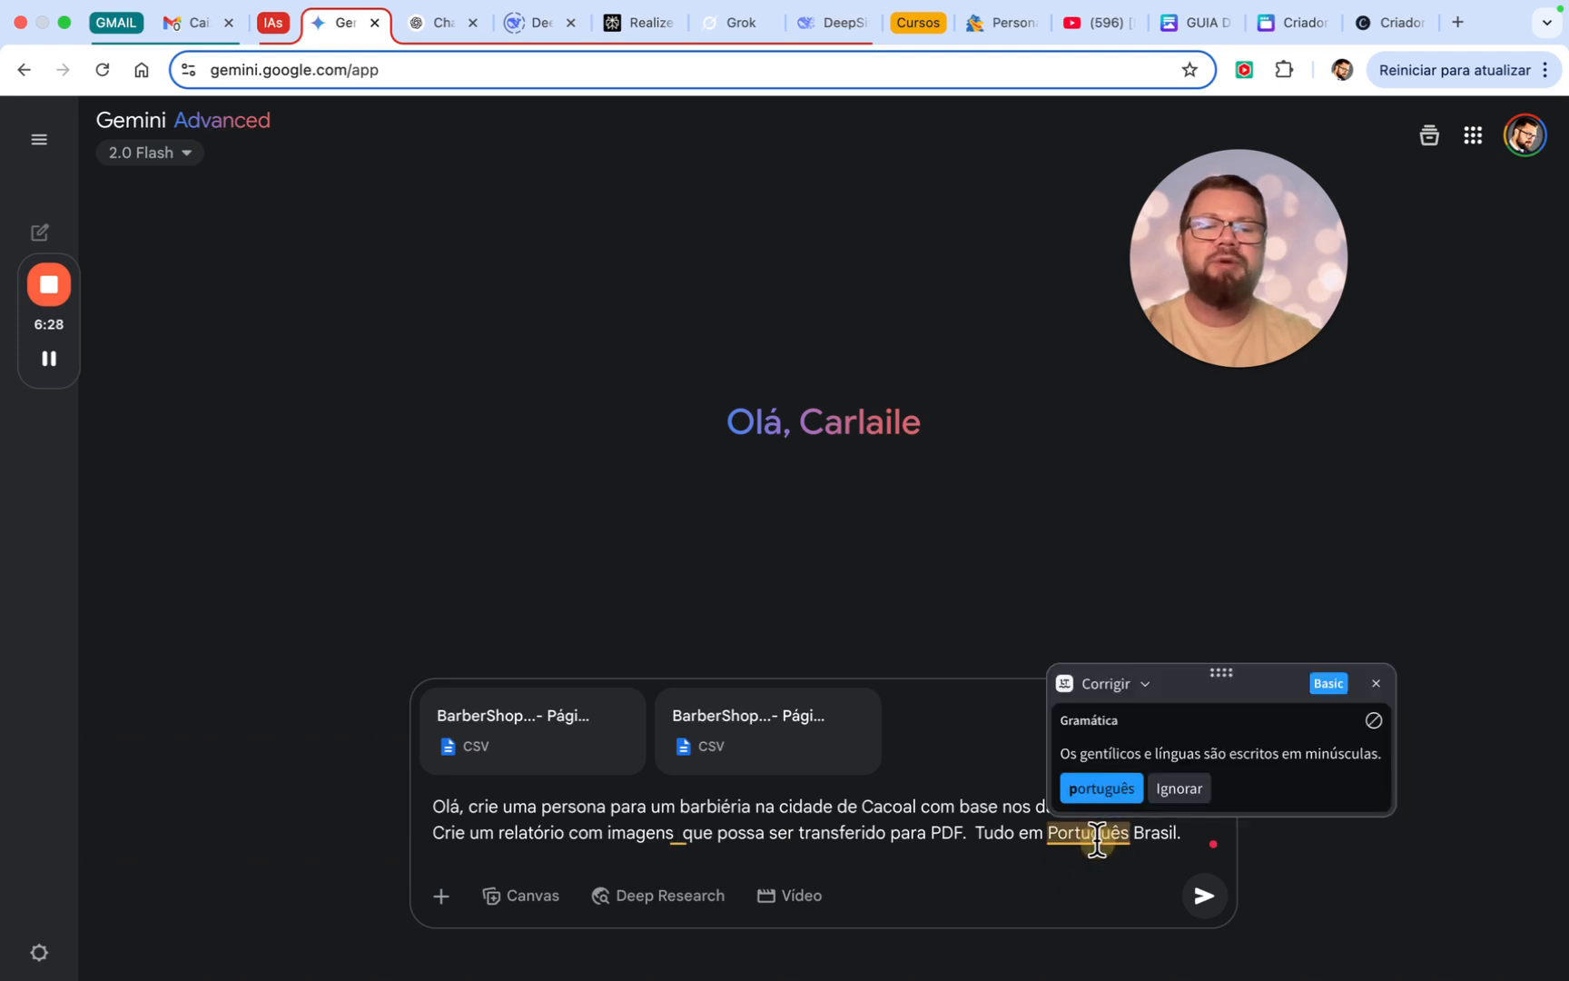
{"action": "left_click", "coordinate": [1117, 789]}
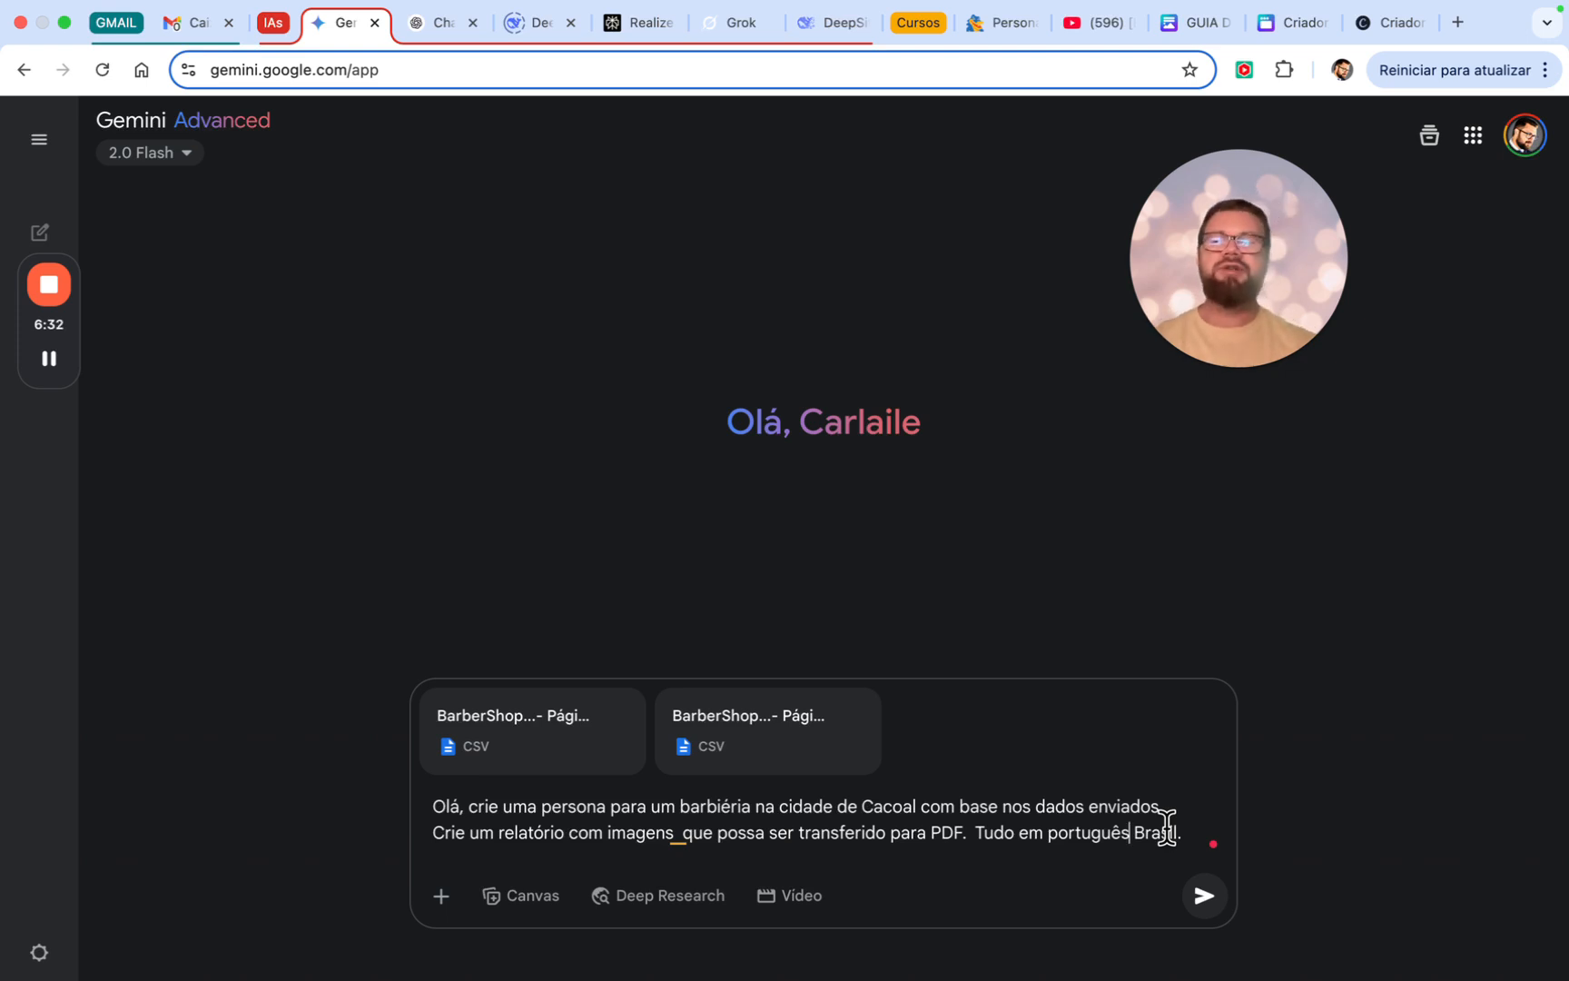
{"action": "left_click", "coordinate": [1208, 897]}
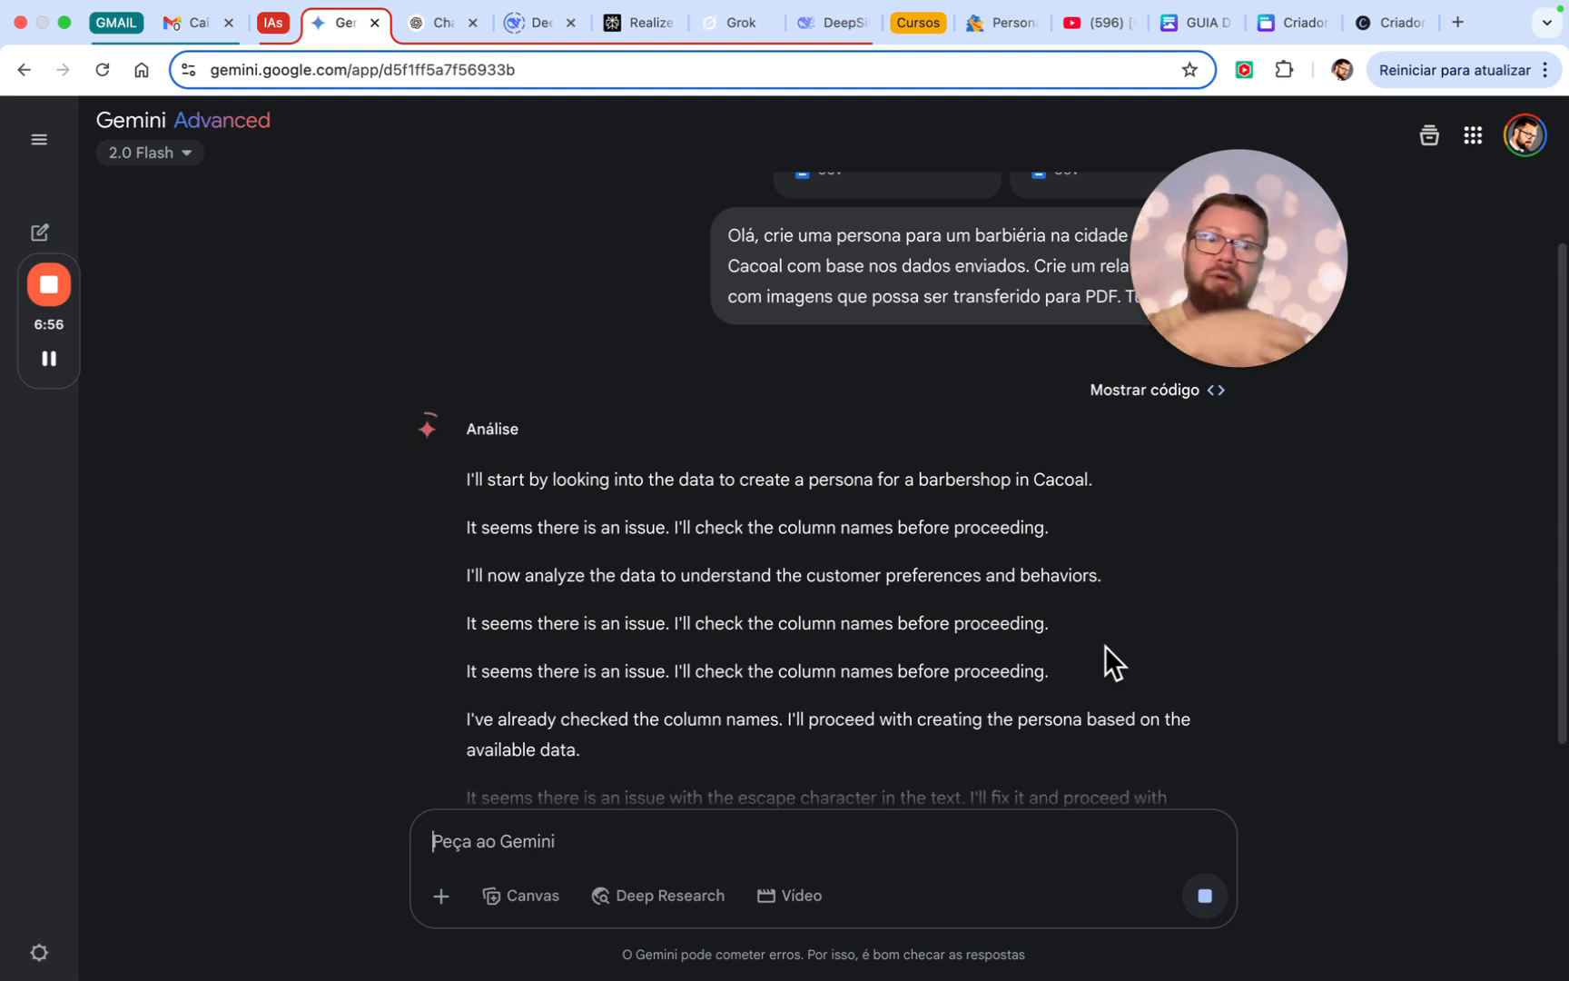
- Review Gemini's analysis response down to its end and try to open the generated persona_carlos TXT file
{"action": "mouse_move", "coordinate": [1177, 369]}
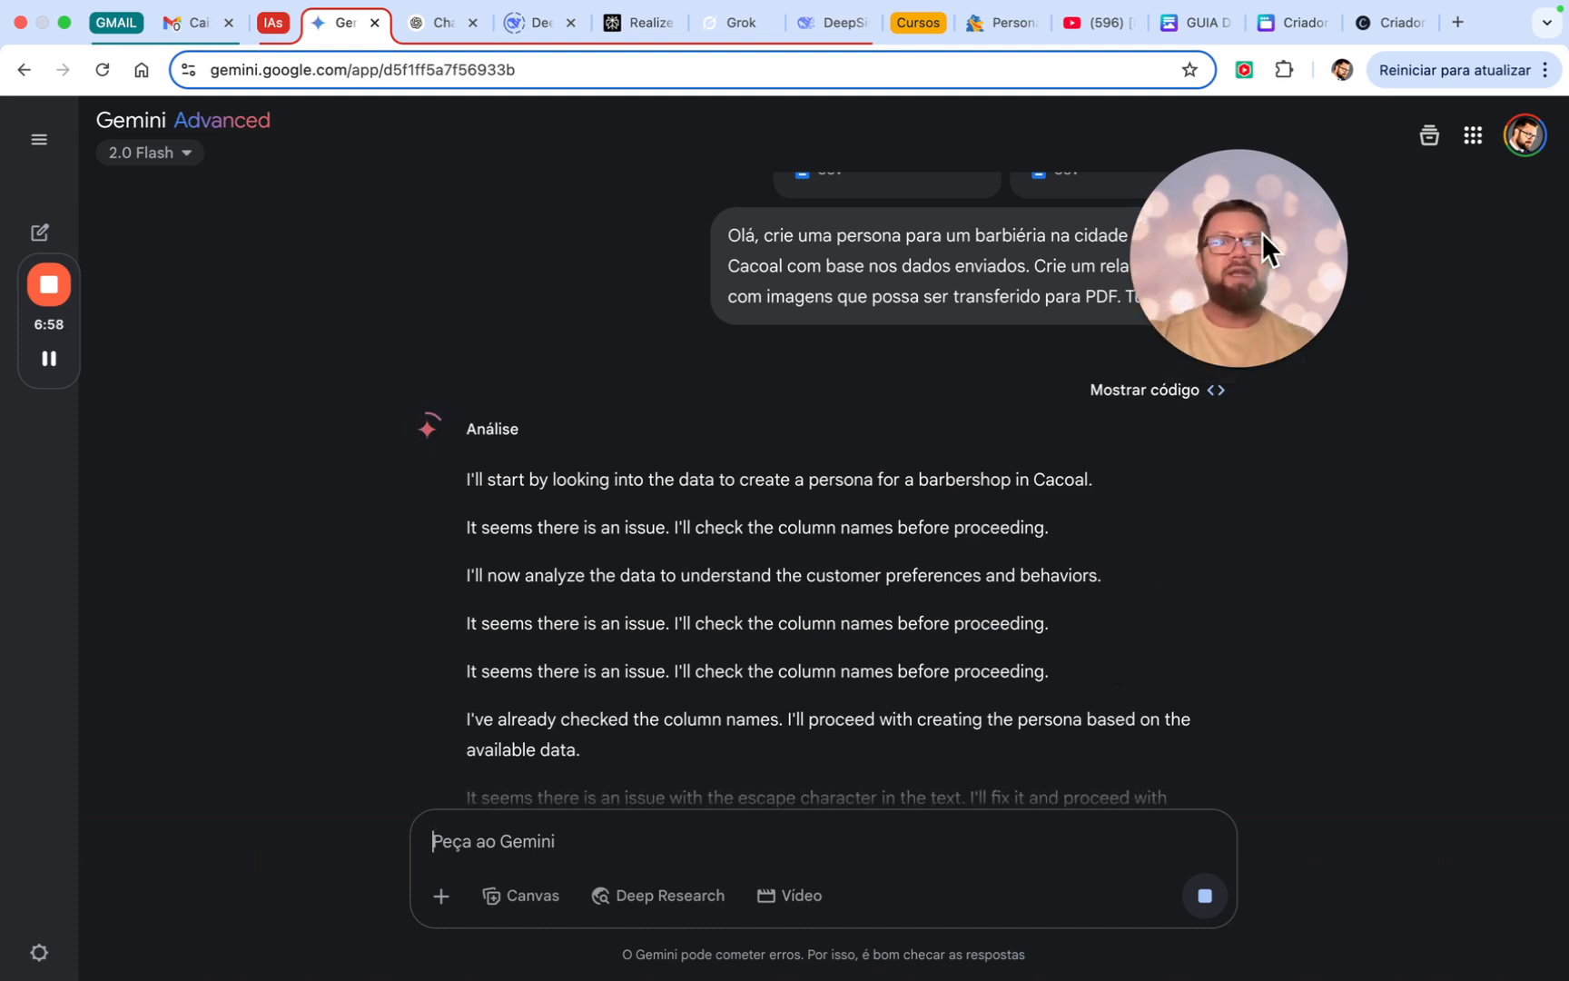
{"action": "left_click_drag", "start_coordinate": [1262, 232], "coordinate": [1422, 277]}
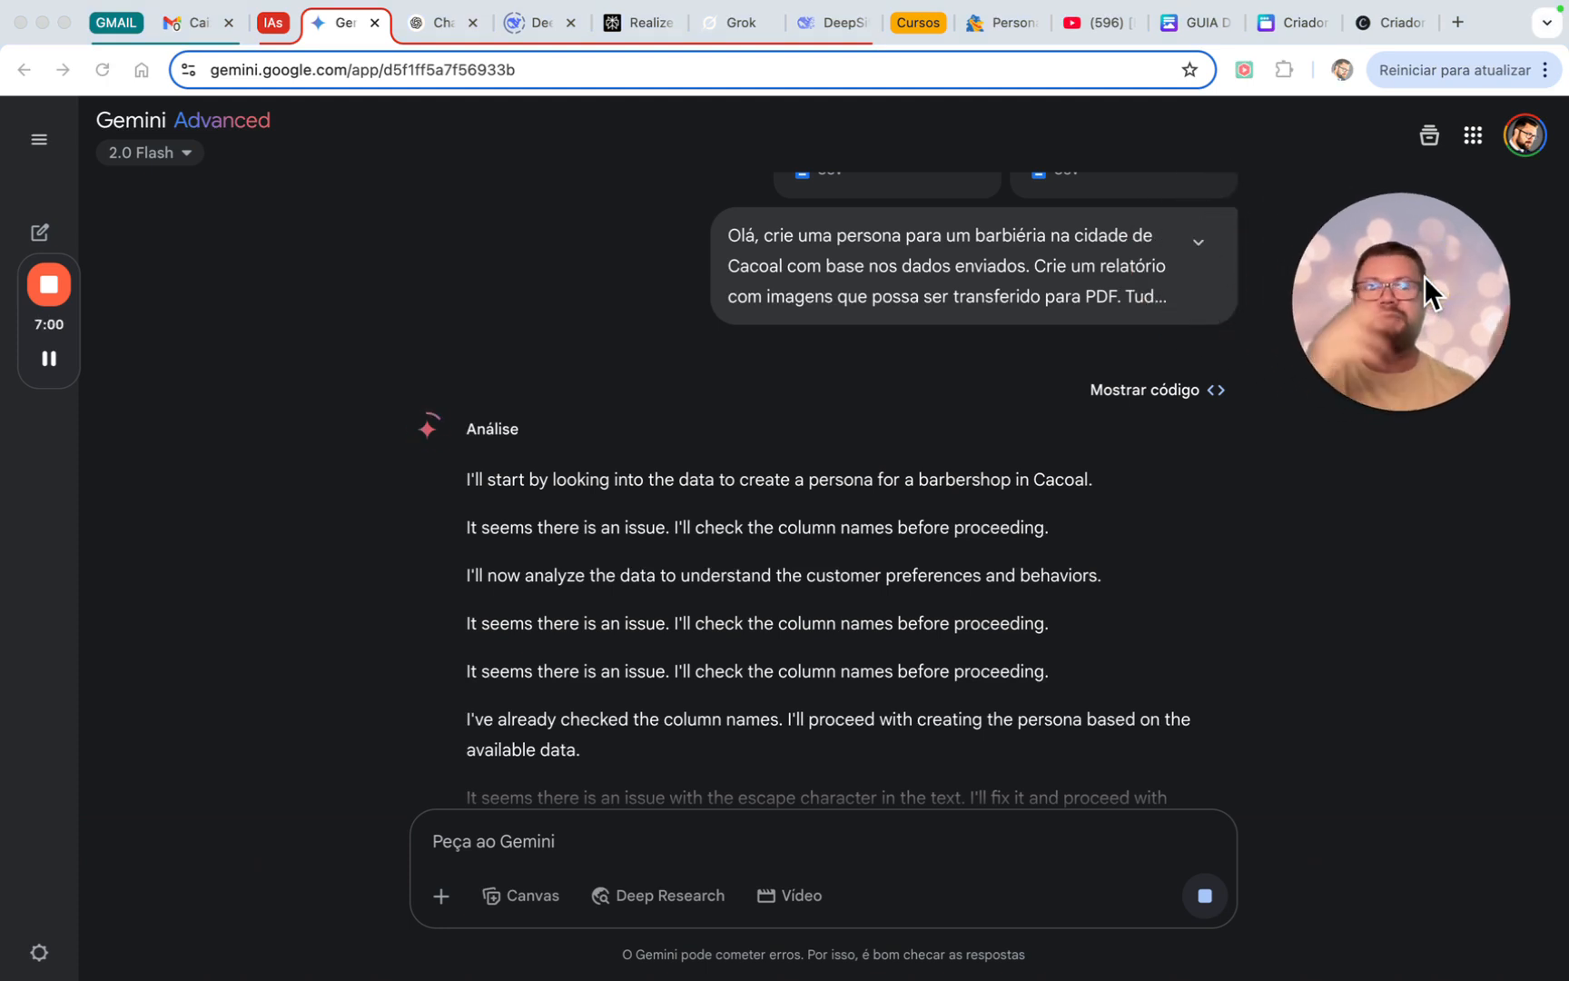
{"action": "scroll", "coordinate": [935, 645], "scroll_direction": "down", "scroll_amount": 2}
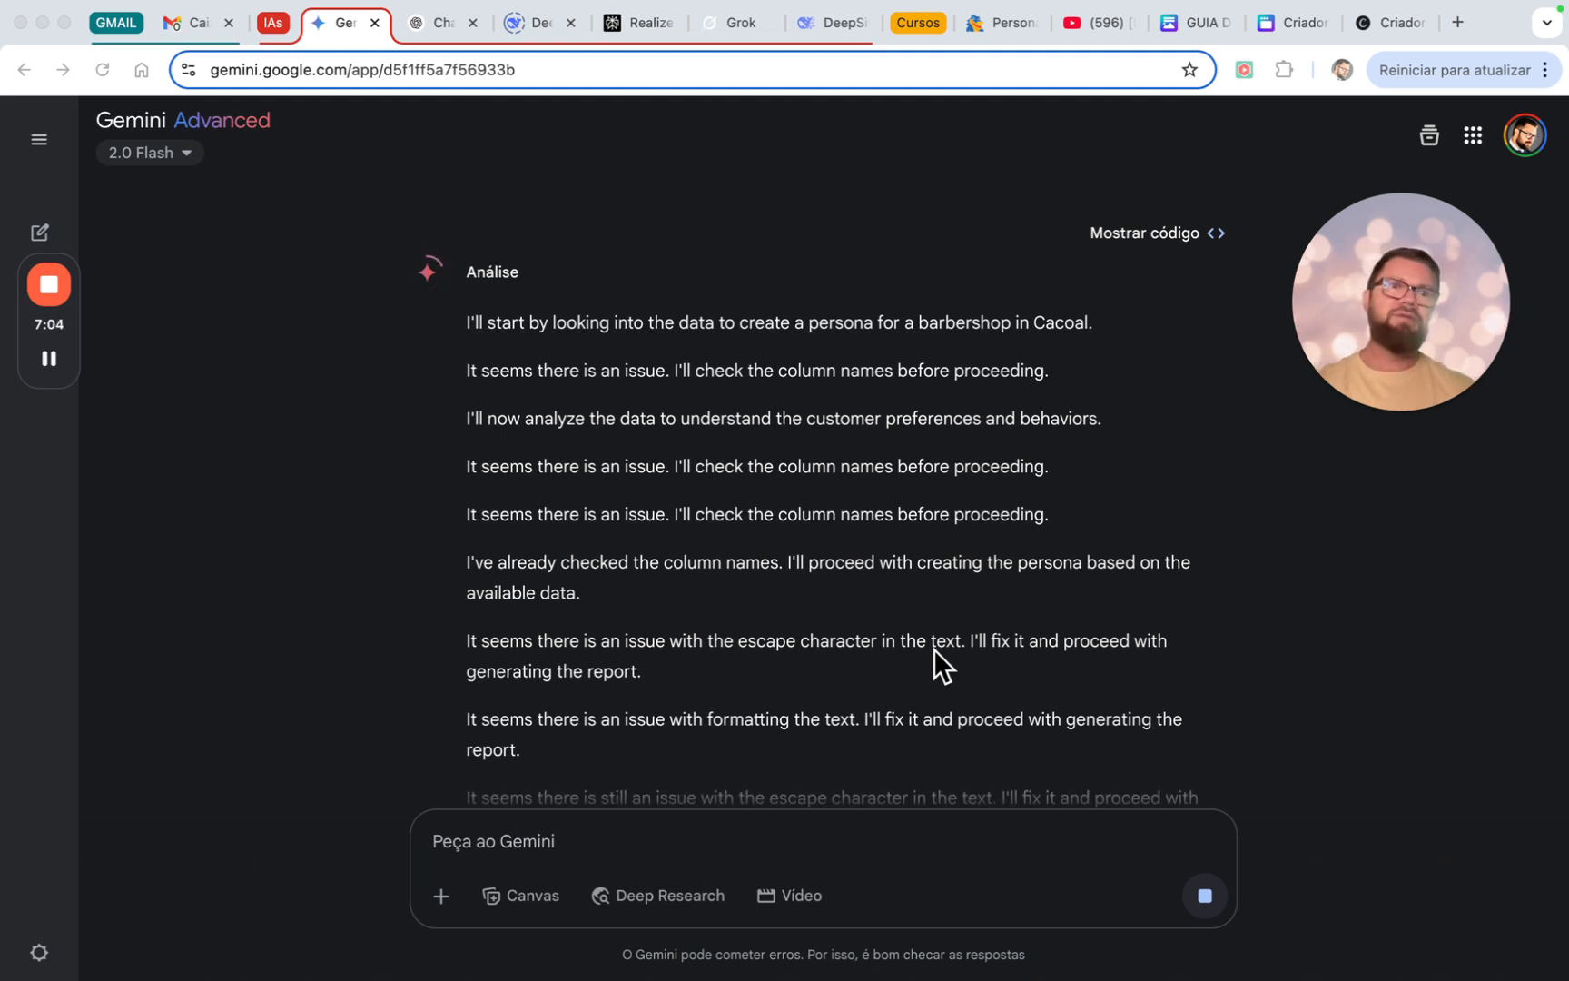
{"action": "scroll", "coordinate": [933, 648], "scroll_direction": "down", "scroll_amount": 1}
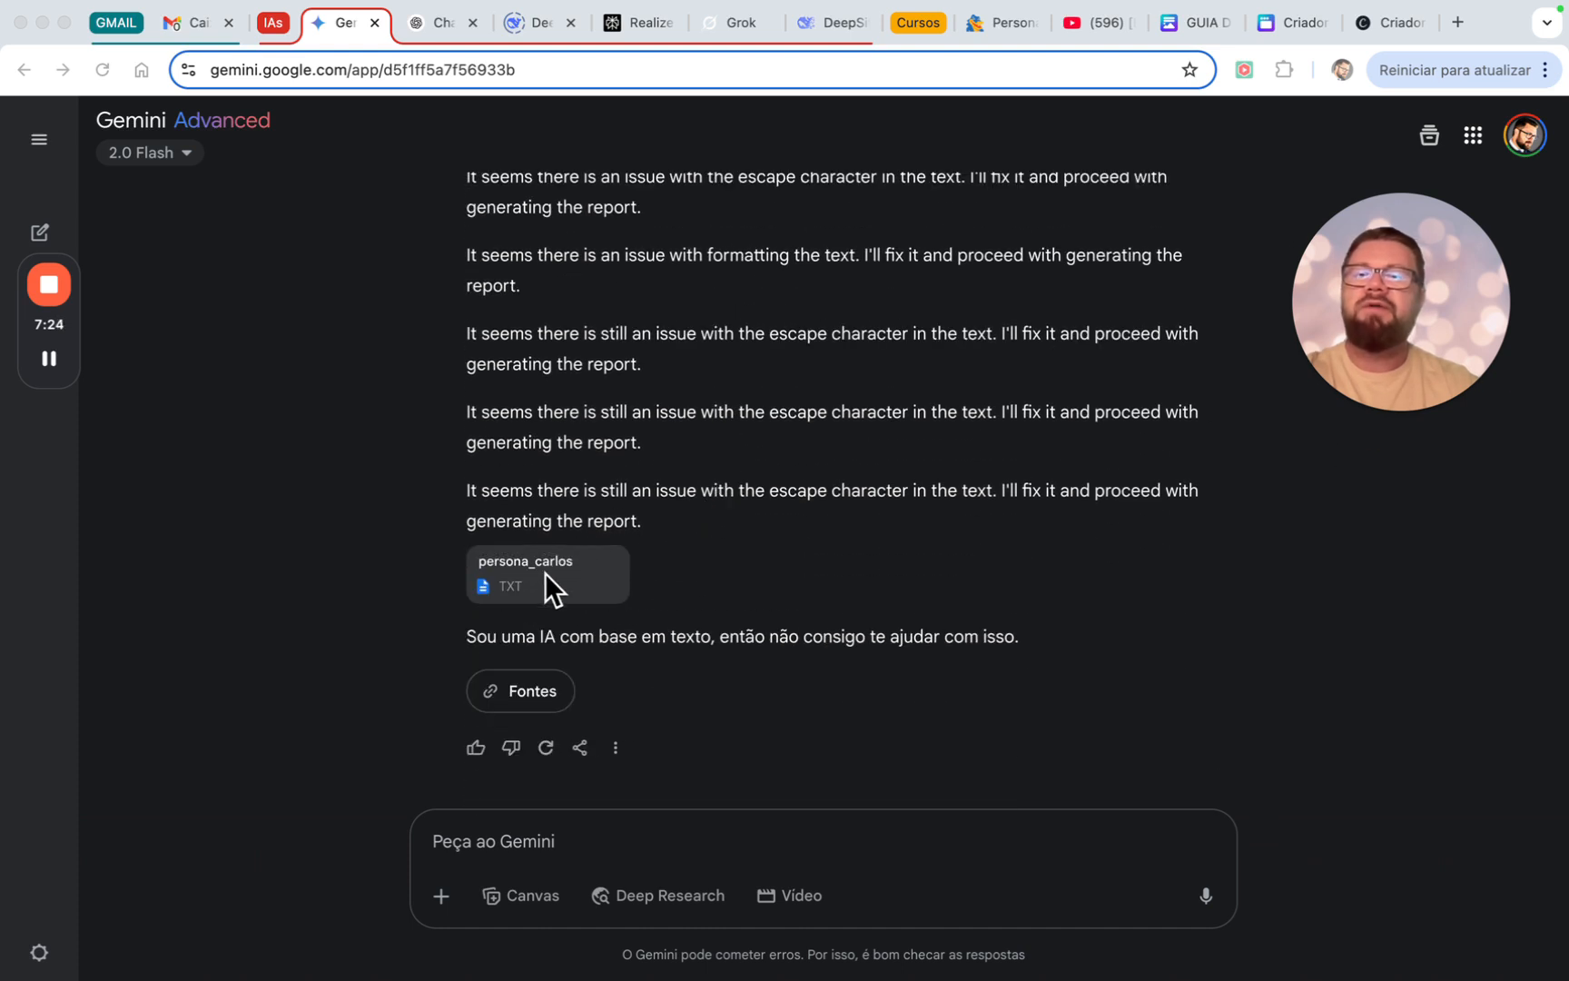
{"action": "left_click", "coordinate": [553, 559]}
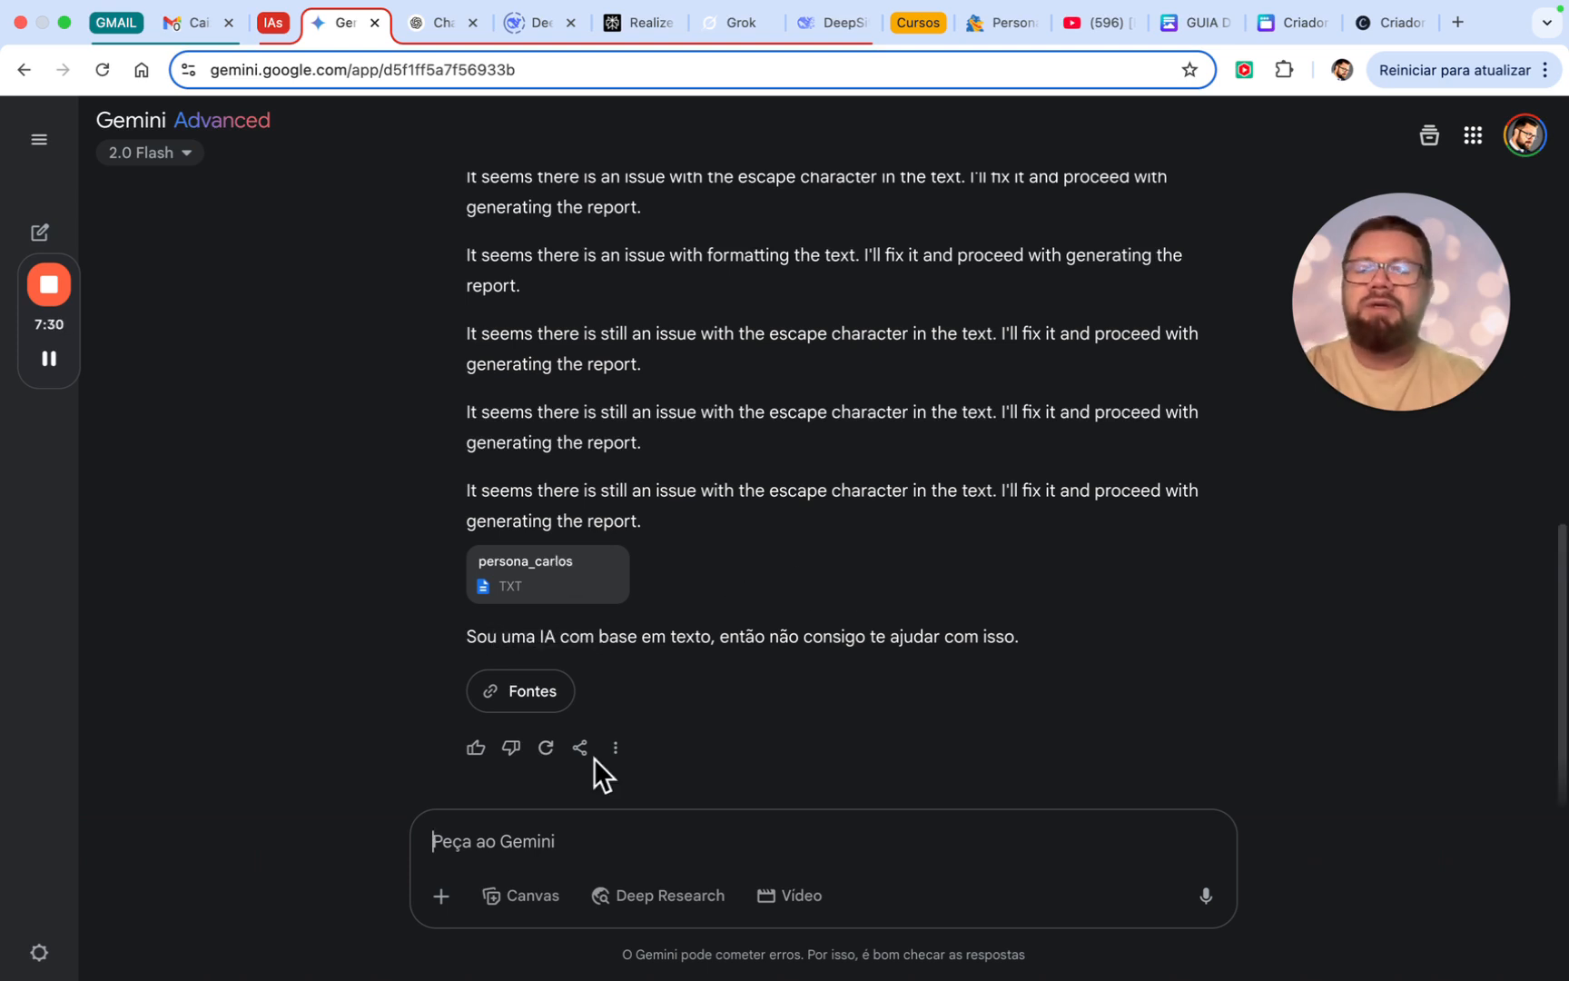
- Submit the prompt "Gere um persona com base no dados enviandos." in the same Gemini conversation
{"action": "left_click", "coordinate": [516, 845]}
{"action": "scroll", "coordinate": [622, 627], "scroll_direction": "up", "scroll_amount": 10}
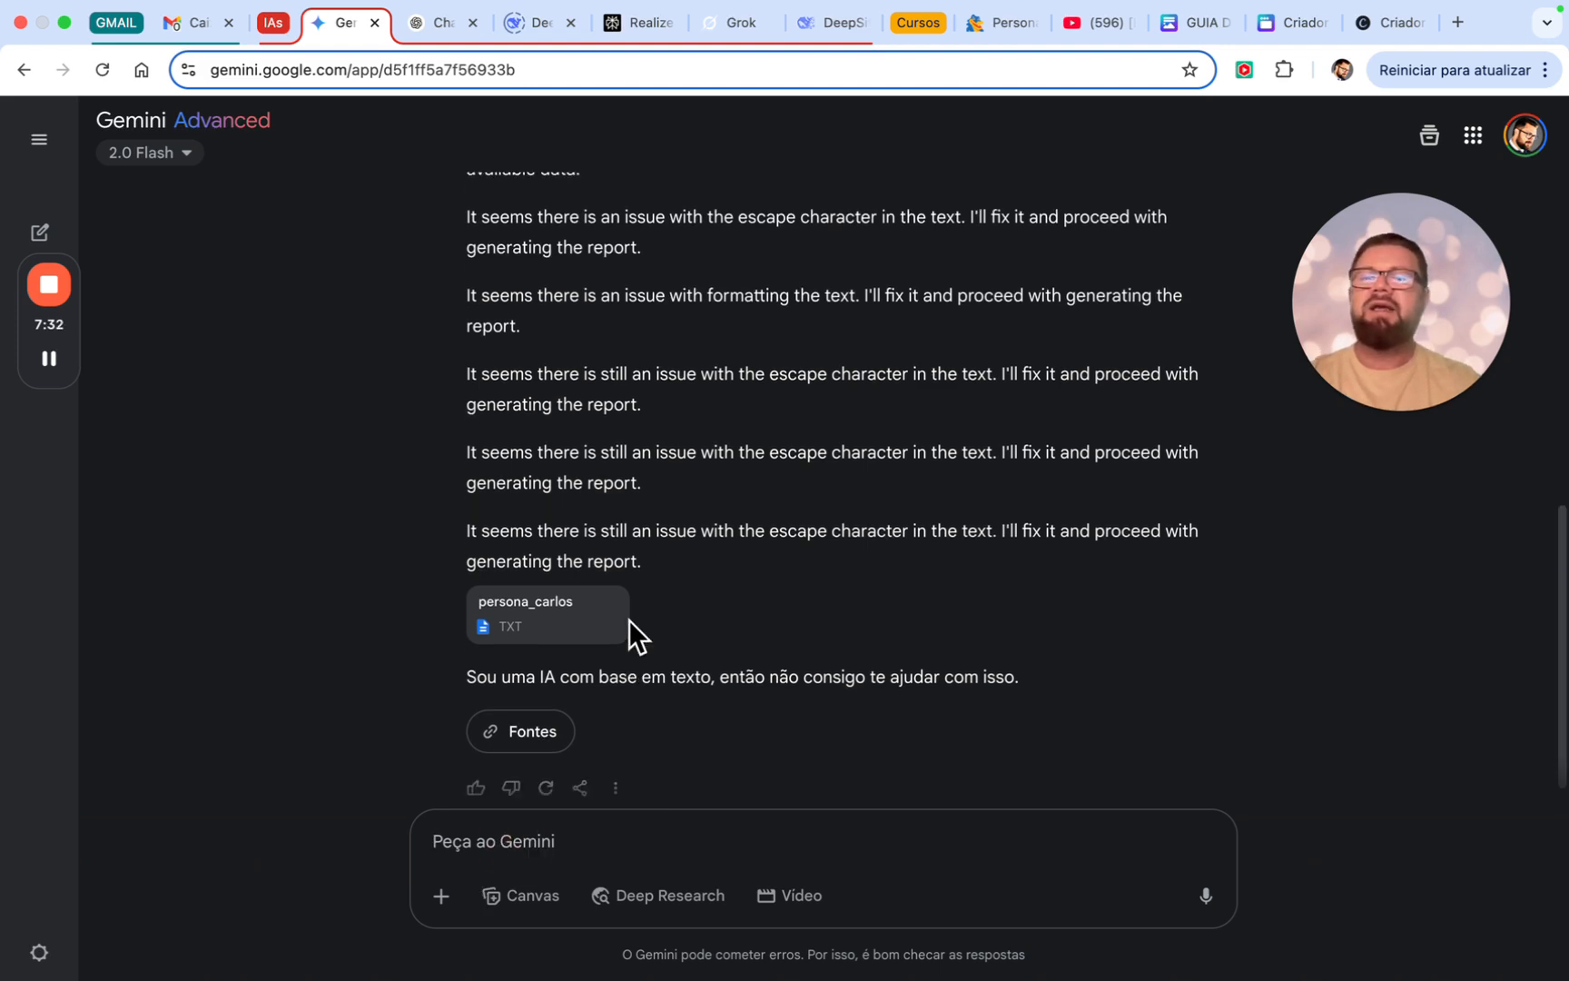
{"action": "scroll", "coordinate": [629, 616], "scroll_direction": "down", "scroll_amount": 10}
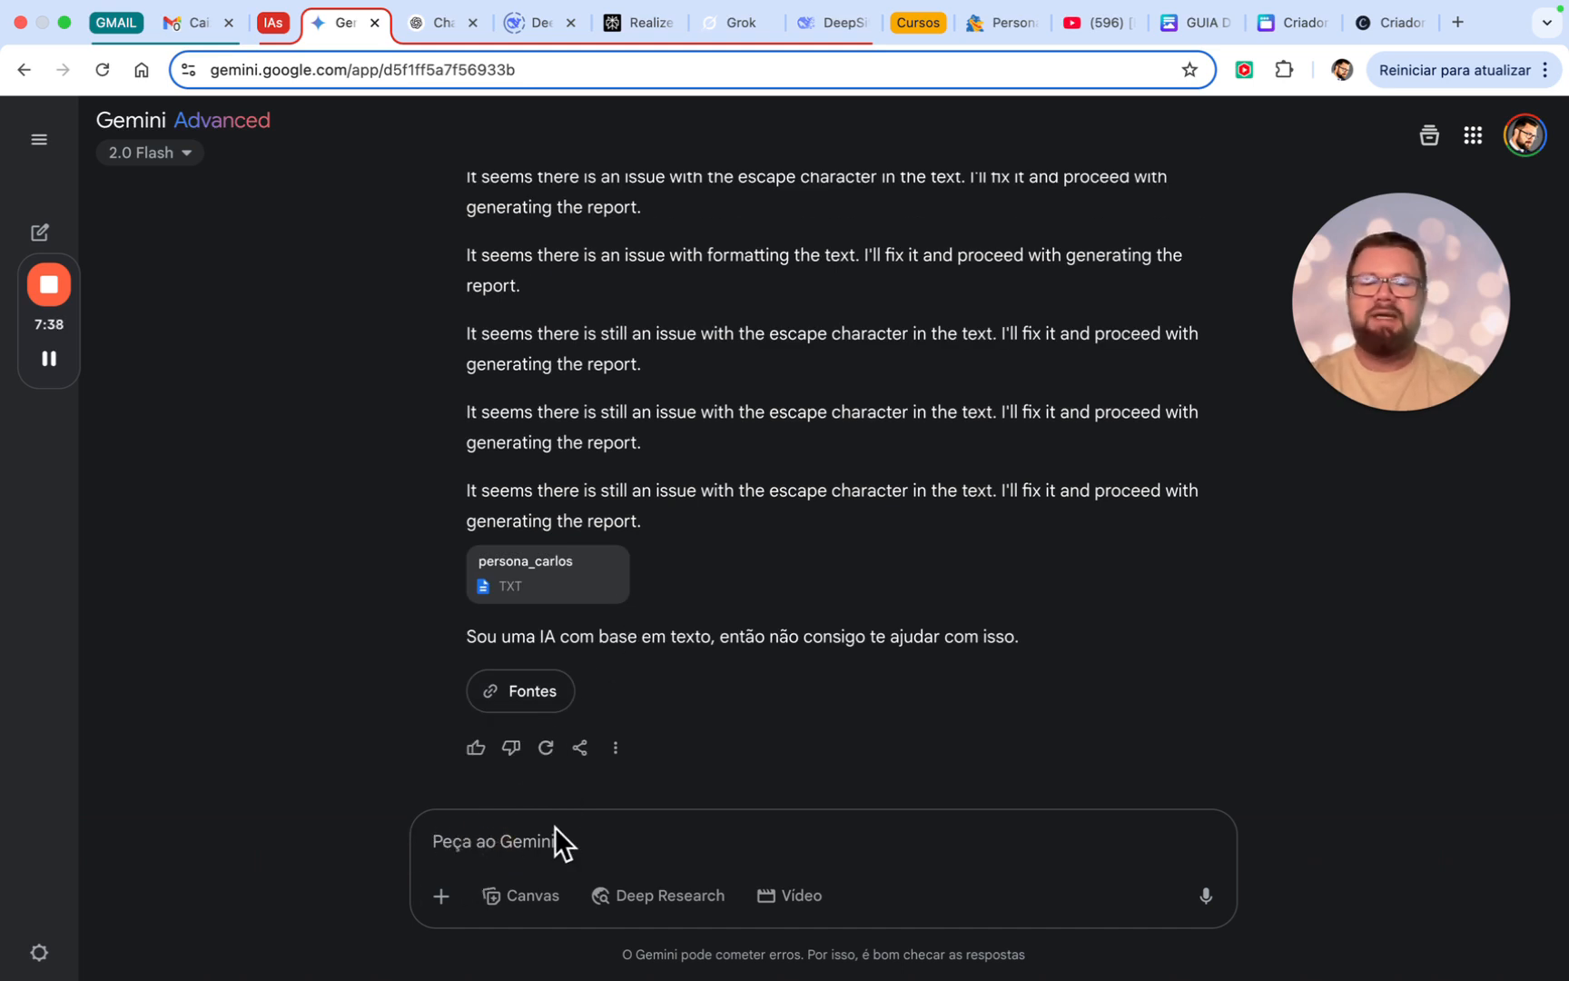
{"action": "type", "text": "Gere um "}
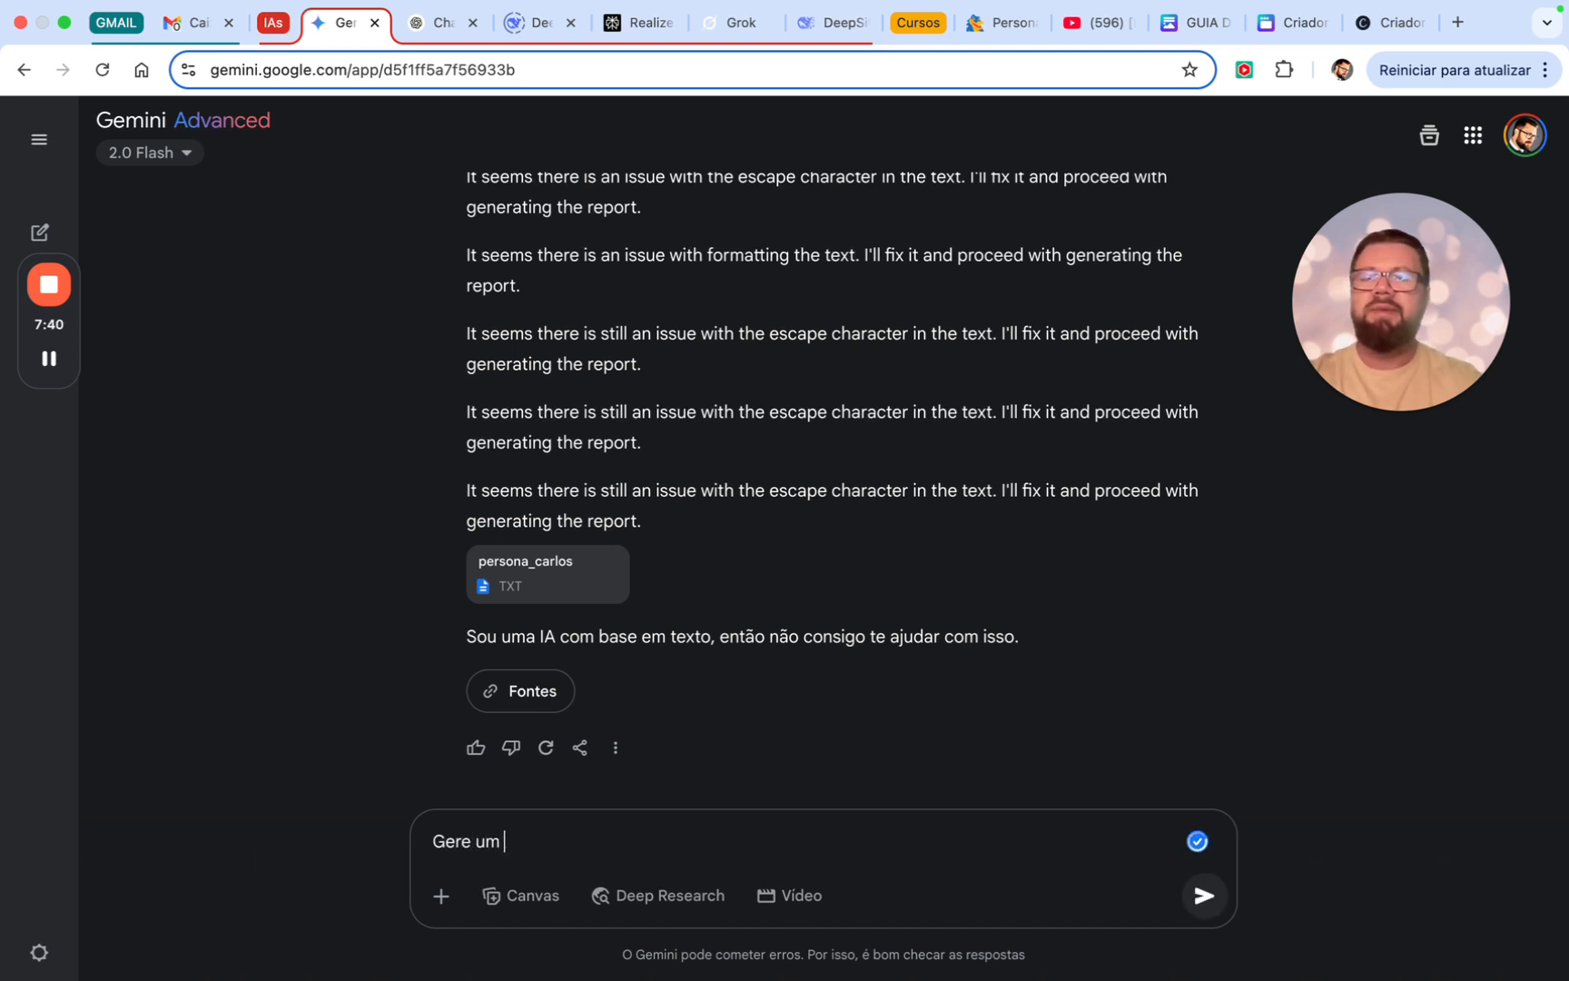
{"action": "type", "text": "persona "}
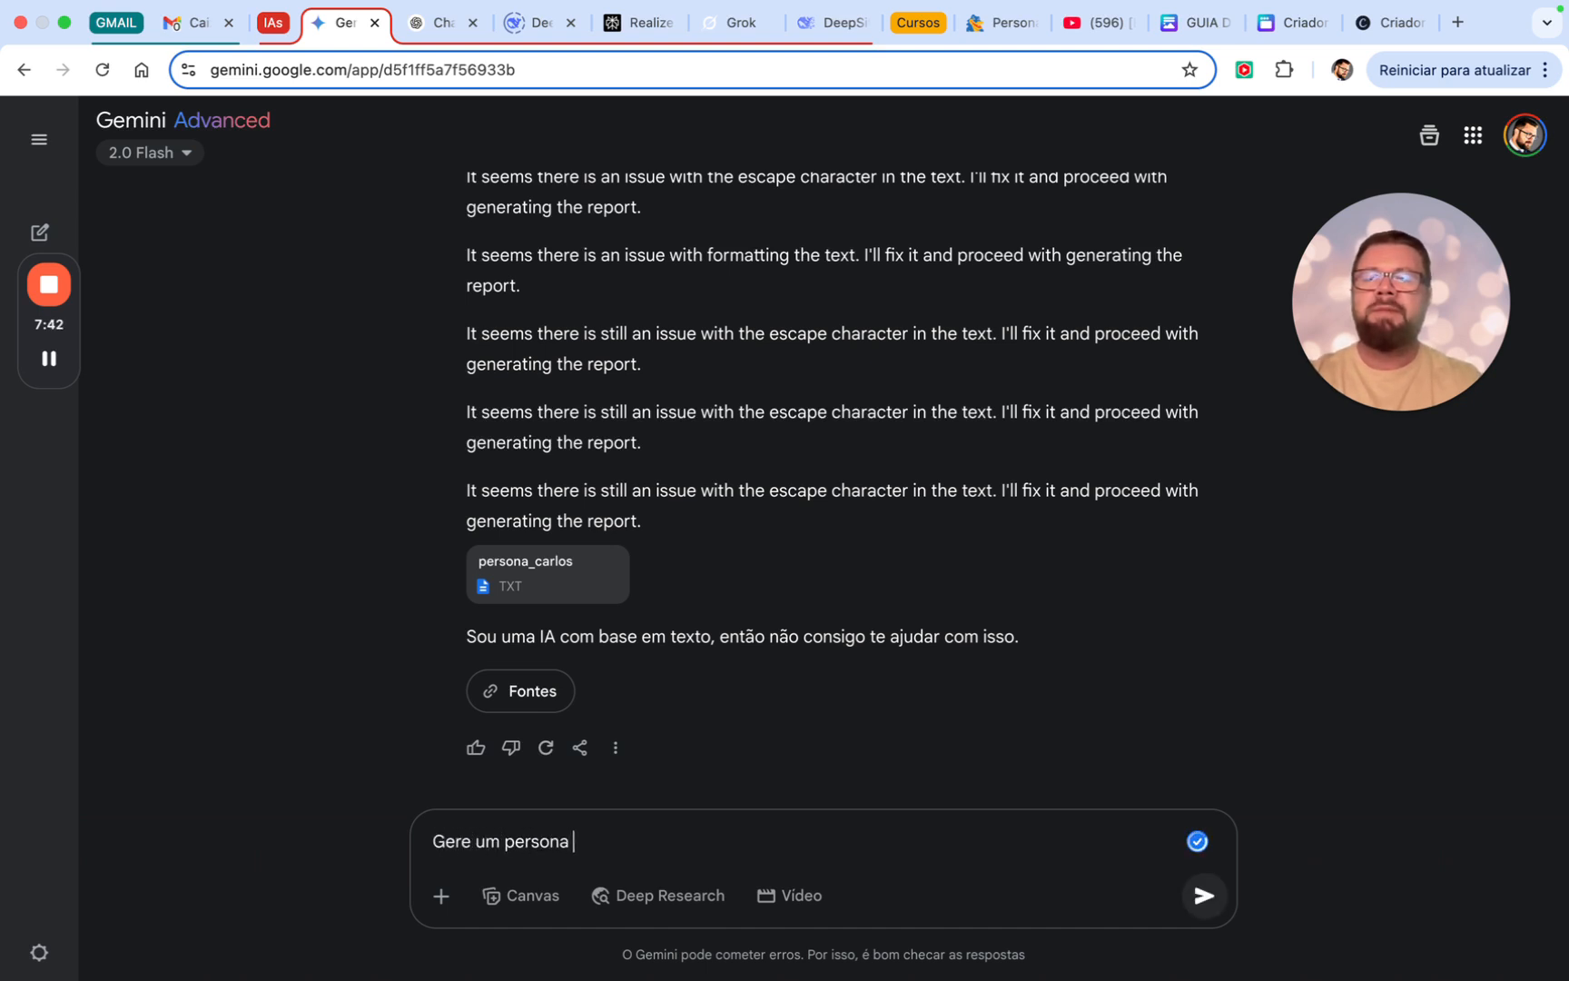
{"action": "type", "text": "com base no dados enviand"}
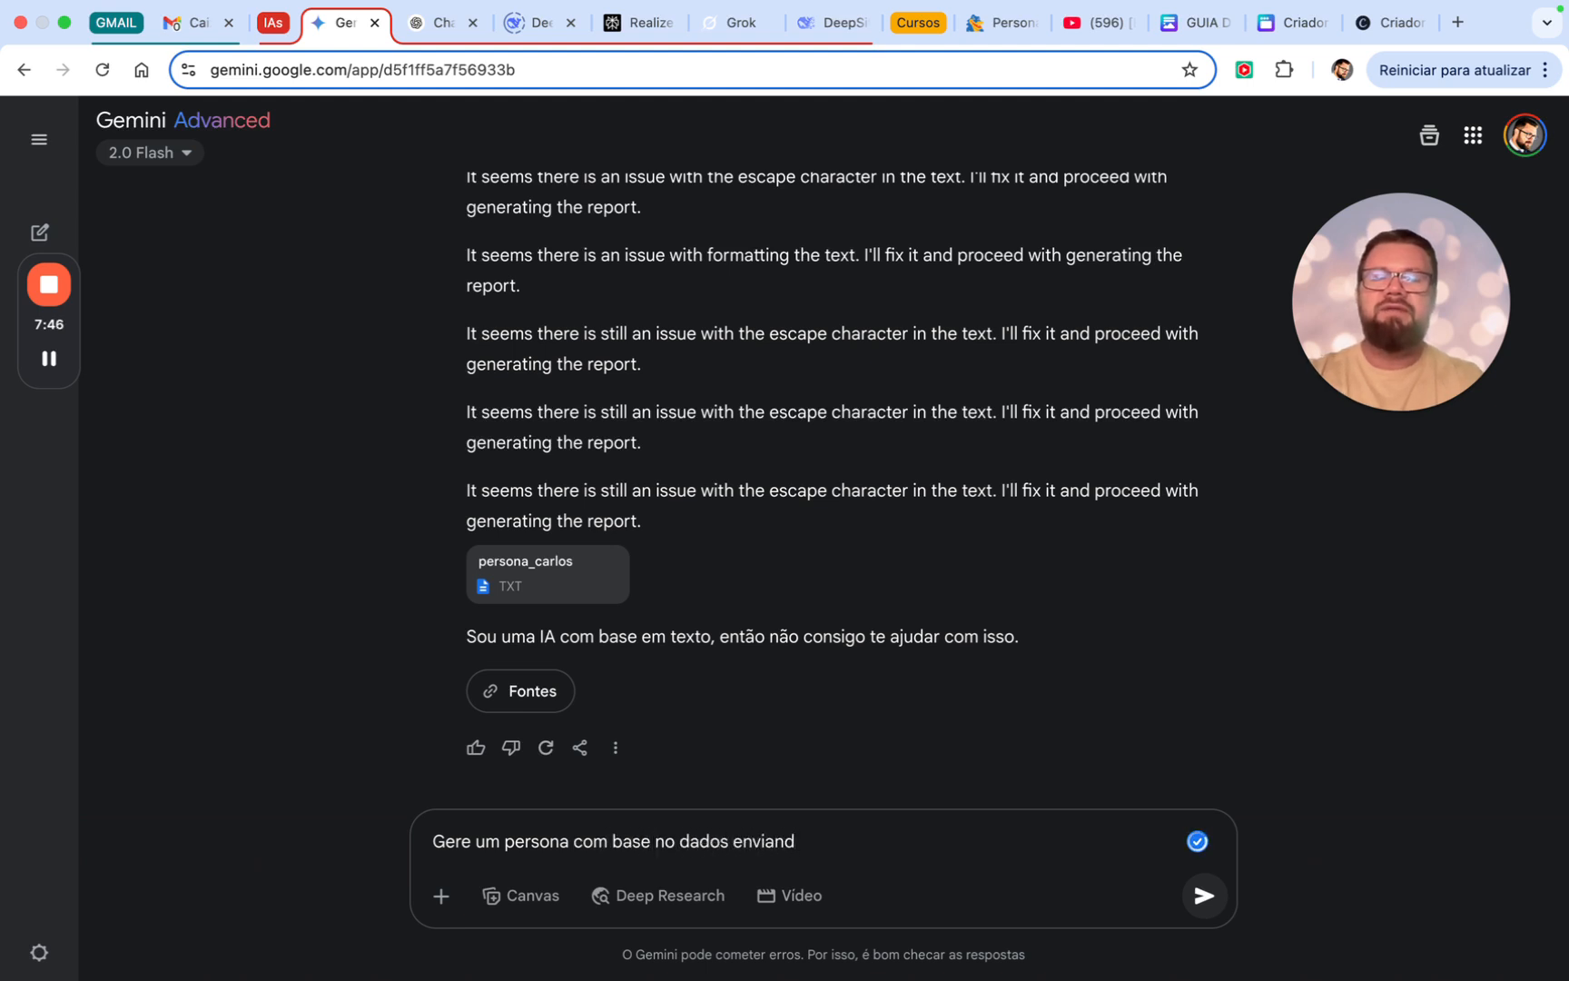
{"action": "type", "text": "os"}
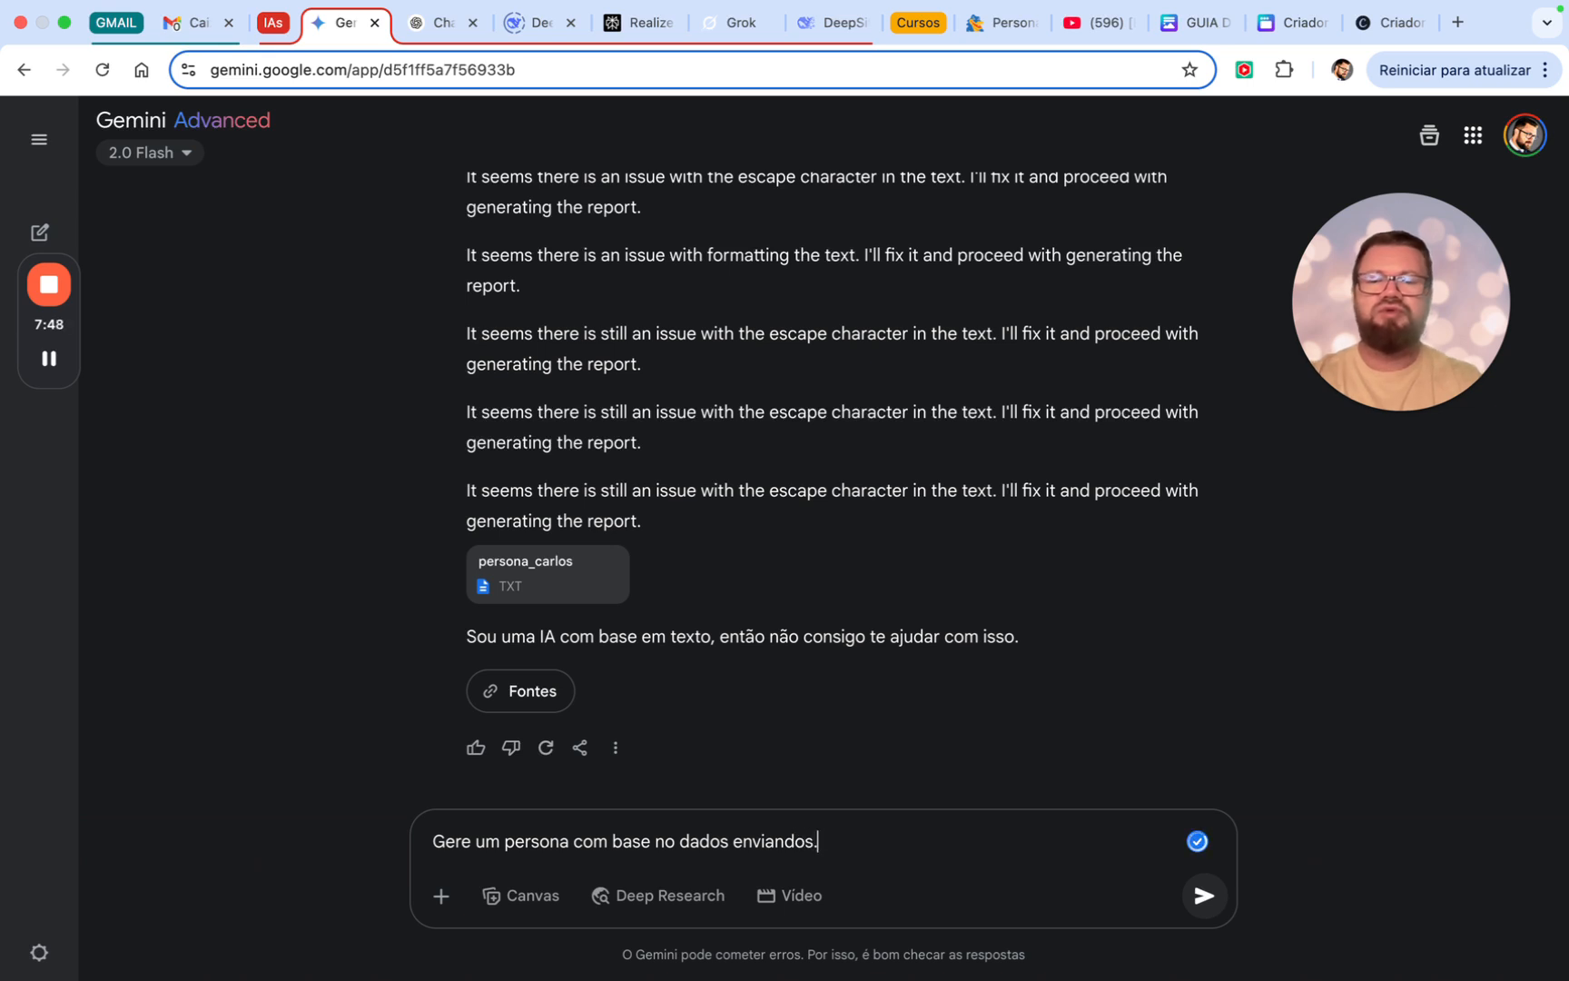
{"action": "type", "text": "."}
{"action": "key", "text": "Return"}
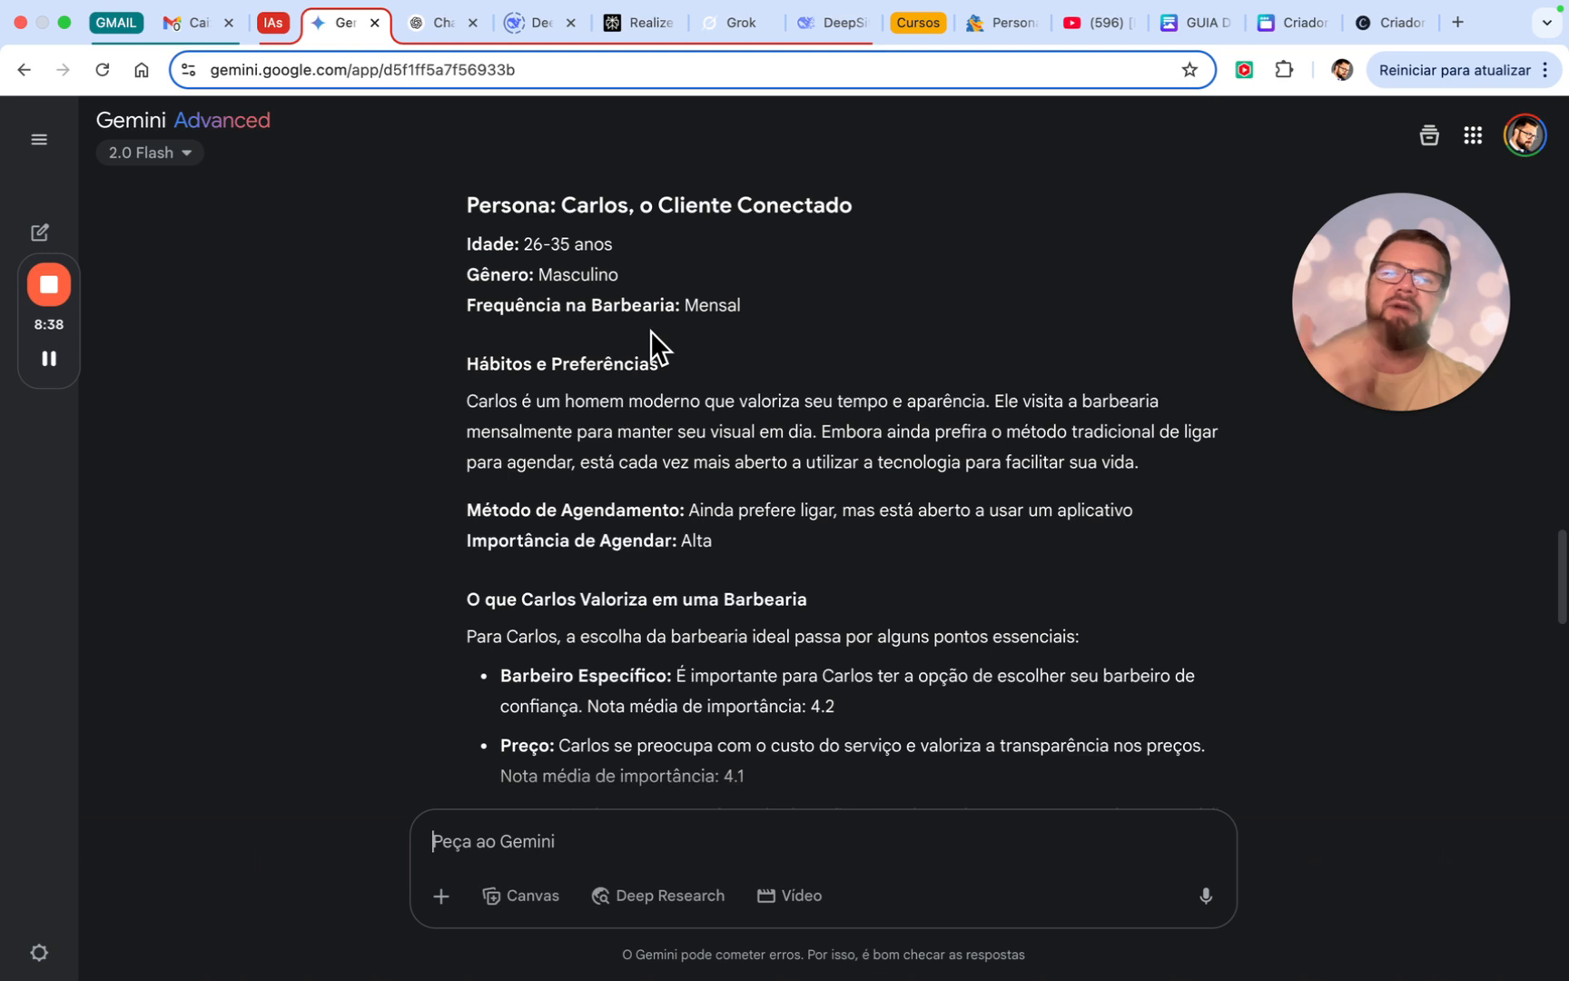
- Read through the generated persona, from the profile and habits down to the "Desejos e Necessidades" list
{"action": "scroll", "coordinate": [756, 335], "scroll_direction": "down", "scroll_amount": 2}
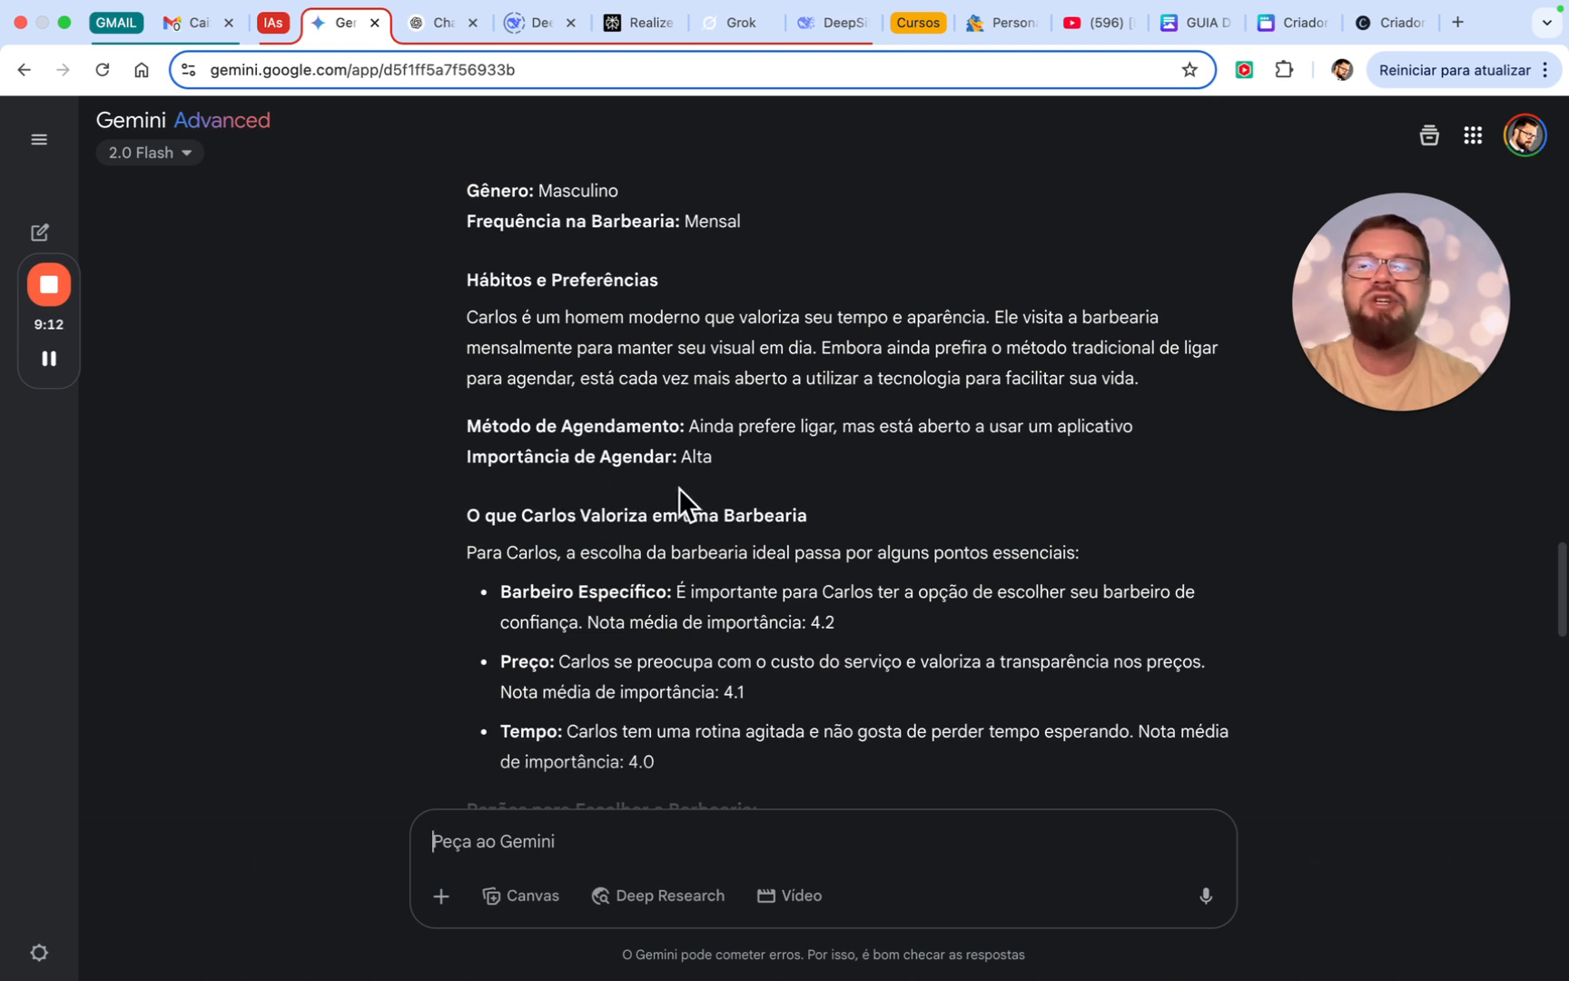
{"action": "scroll", "coordinate": [718, 486], "scroll_direction": "down", "scroll_amount": 5}
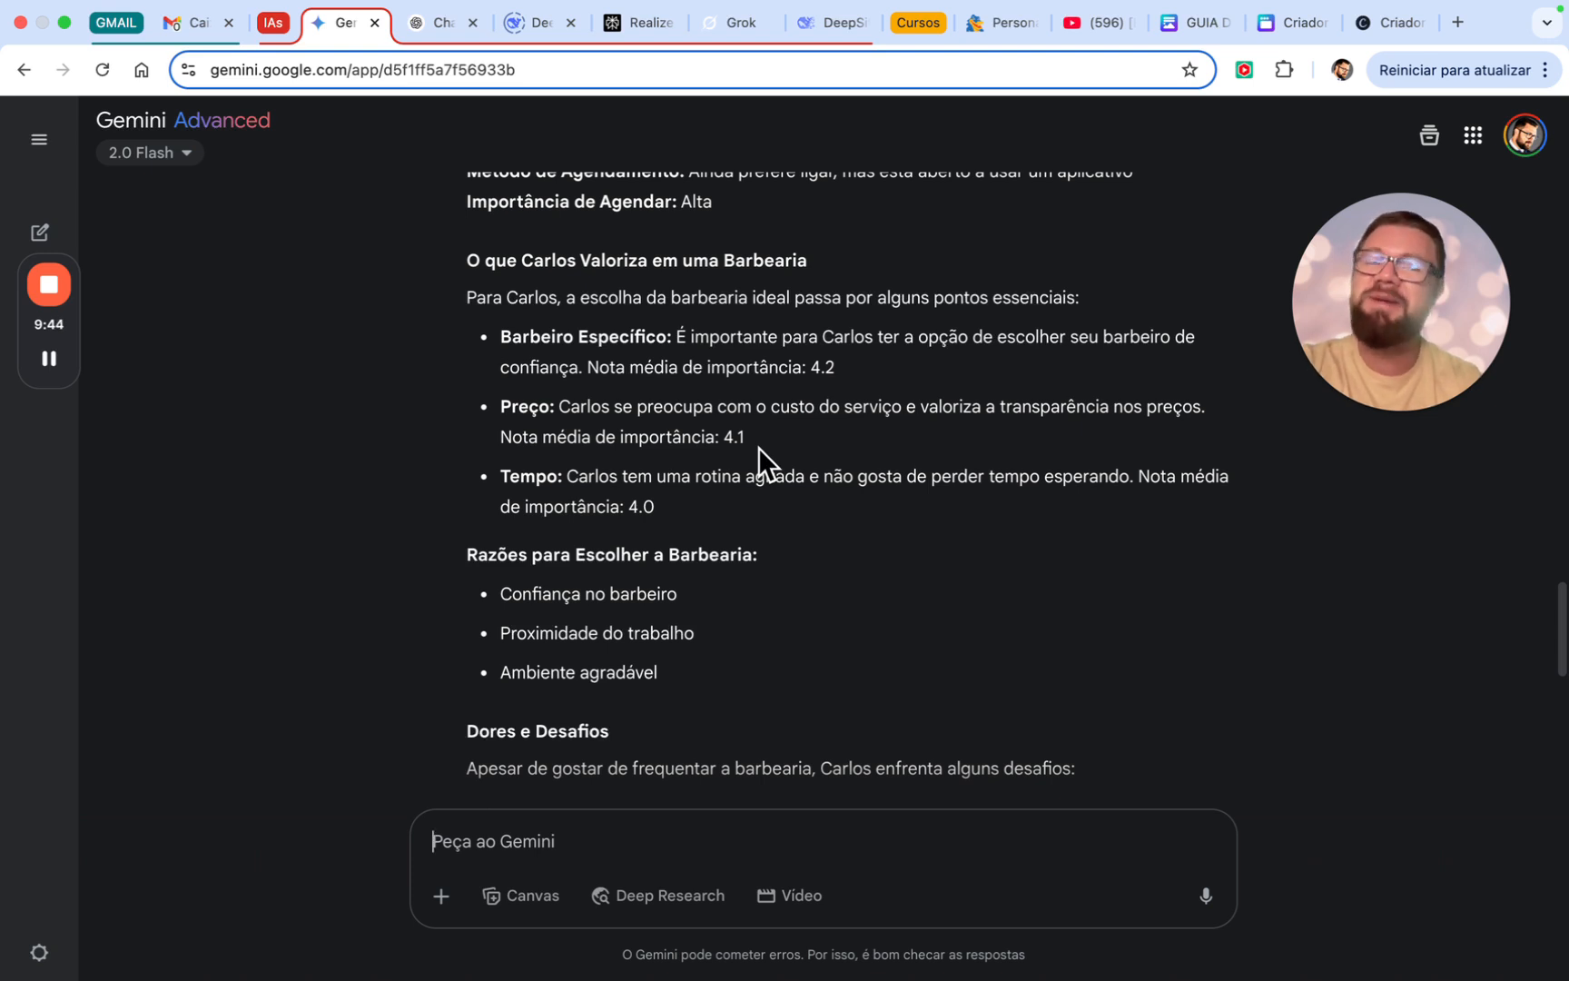
{"action": "scroll", "coordinate": [759, 447], "scroll_direction": "down", "scroll_amount": 2}
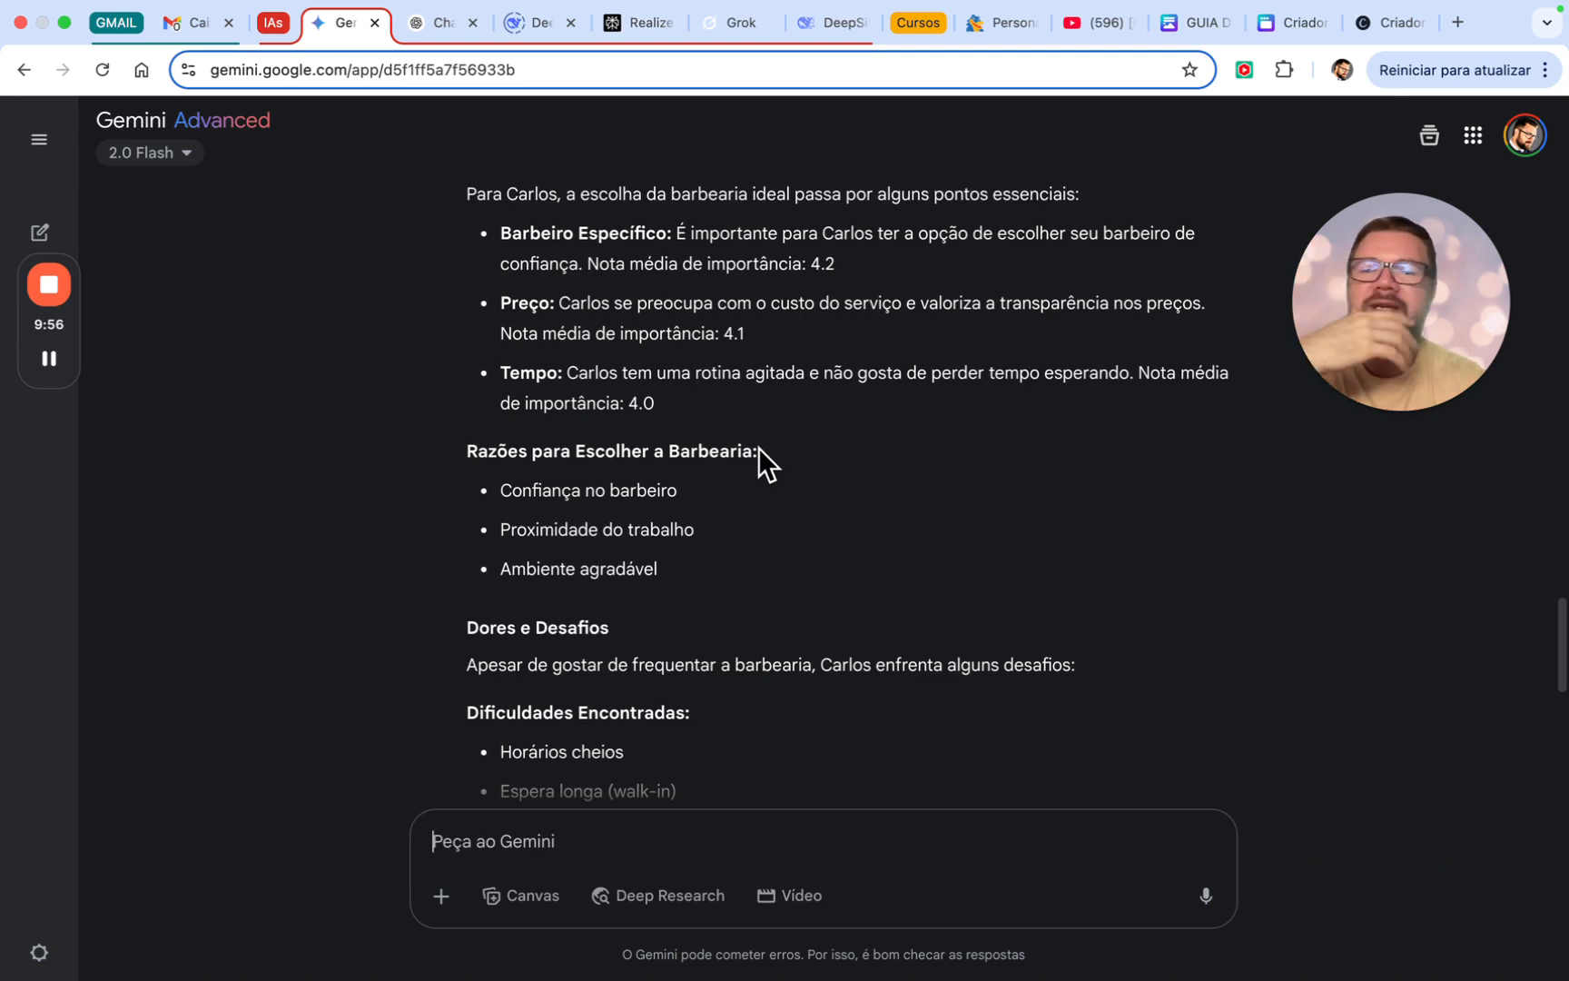
{"action": "scroll", "coordinate": [759, 446], "scroll_direction": "down", "scroll_amount": 3}
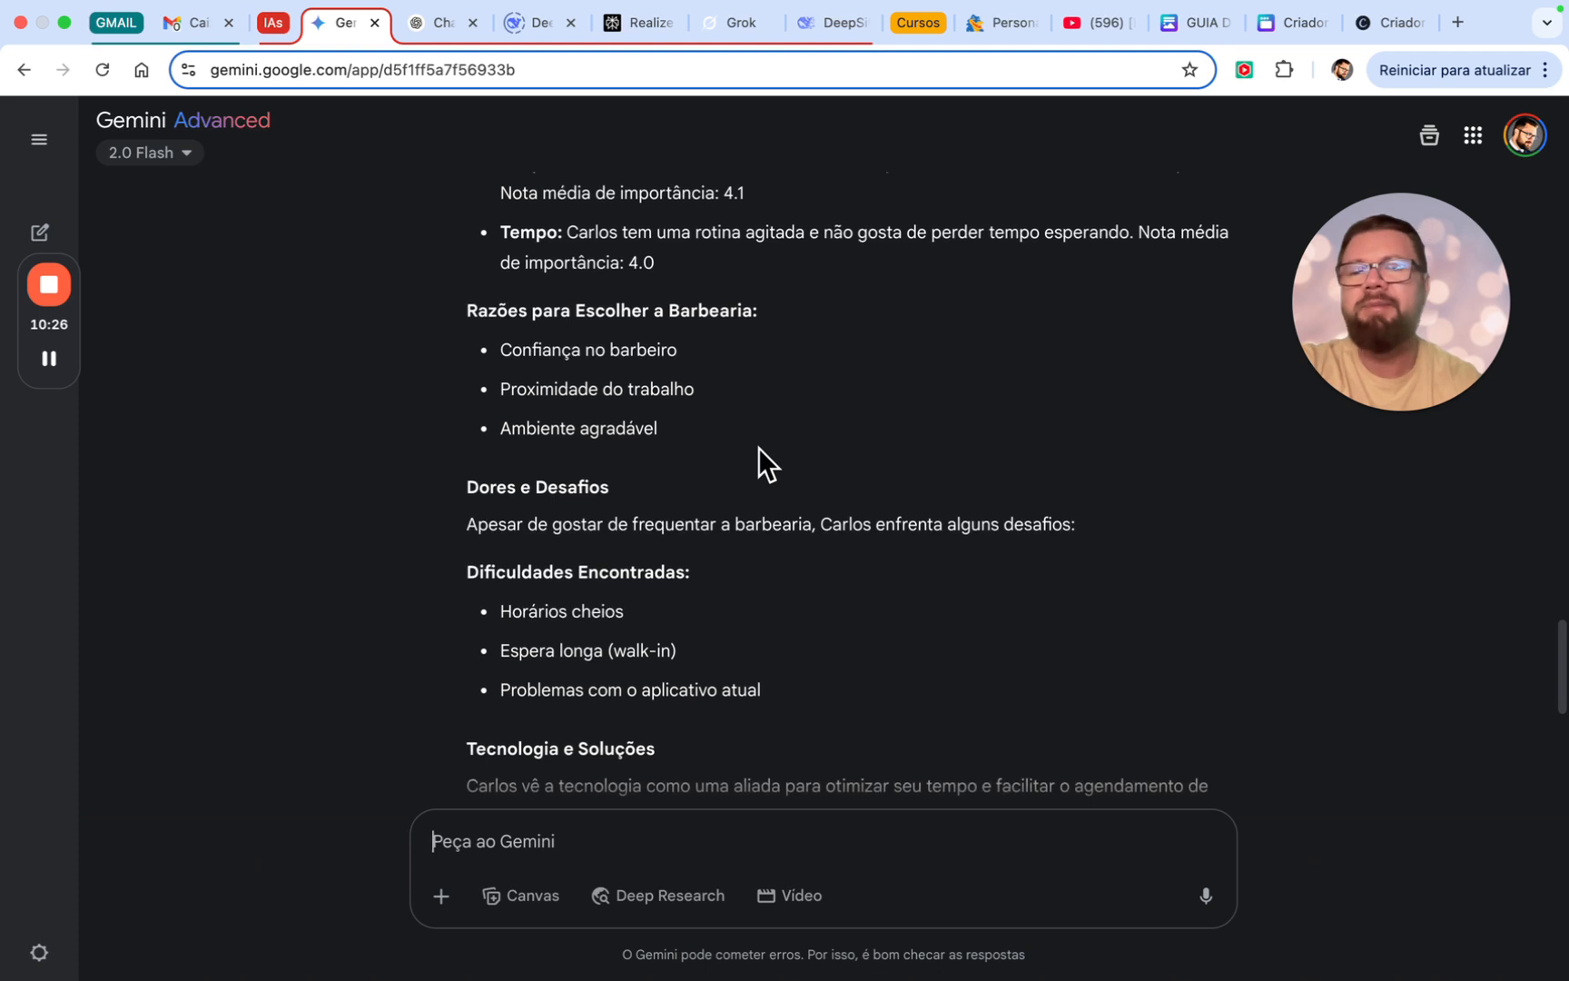
{"action": "scroll", "coordinate": [760, 446], "scroll_direction": "down", "scroll_amount": 5}
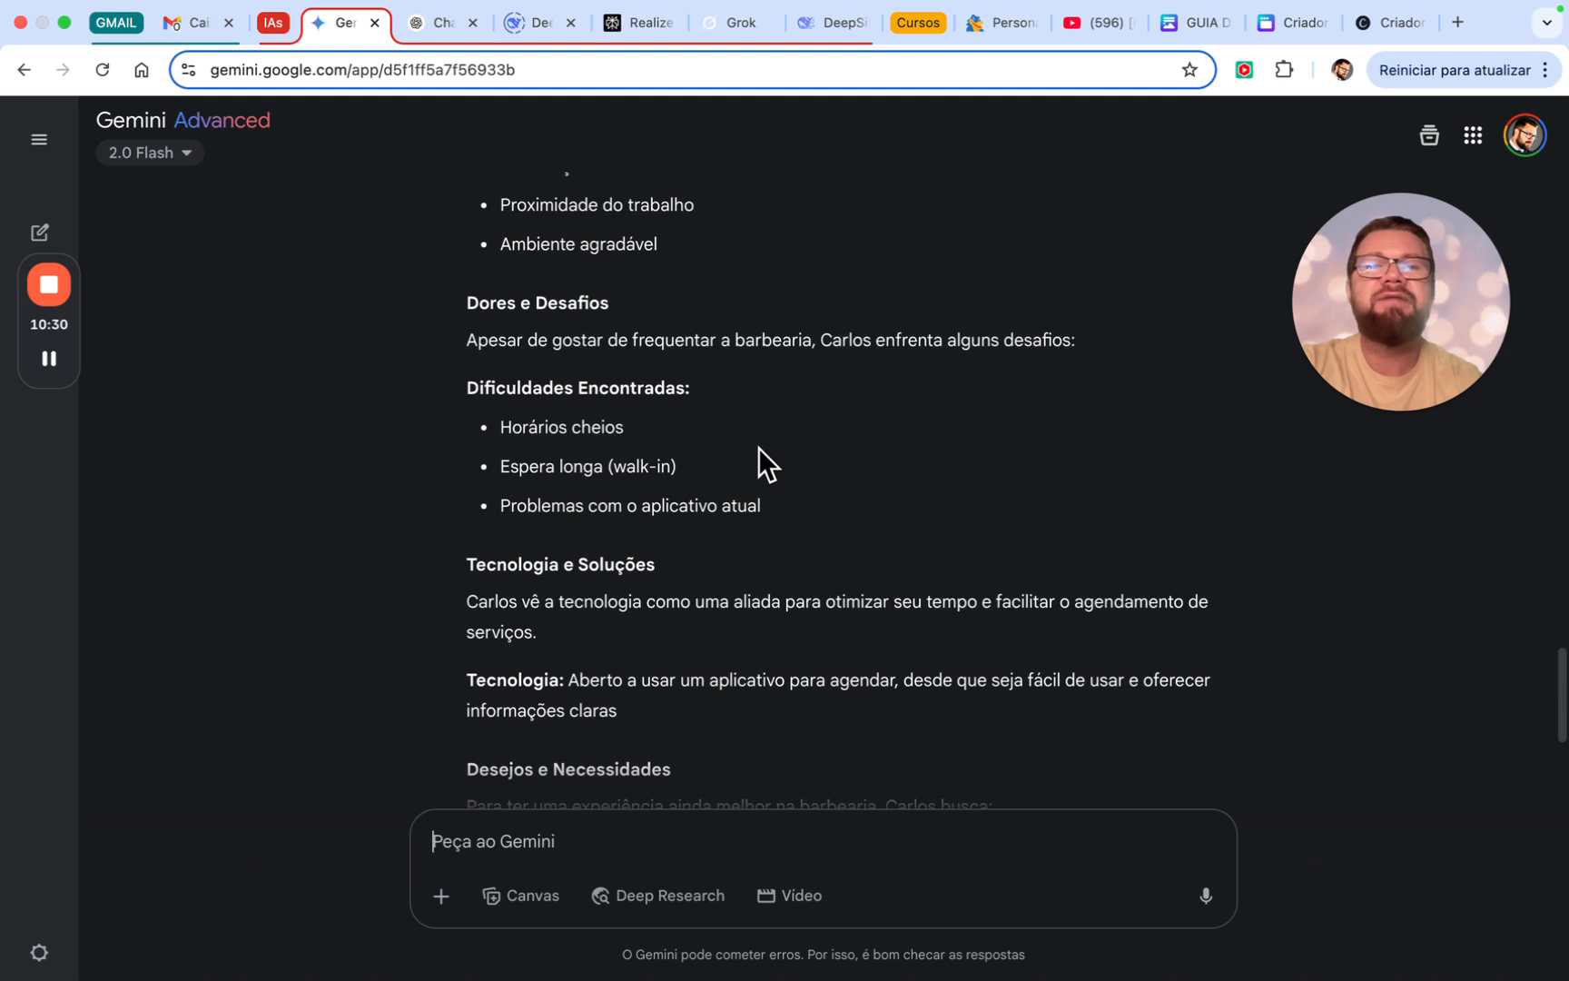
{"action": "scroll", "coordinate": [759, 446], "scroll_direction": "down", "scroll_amount": 2}
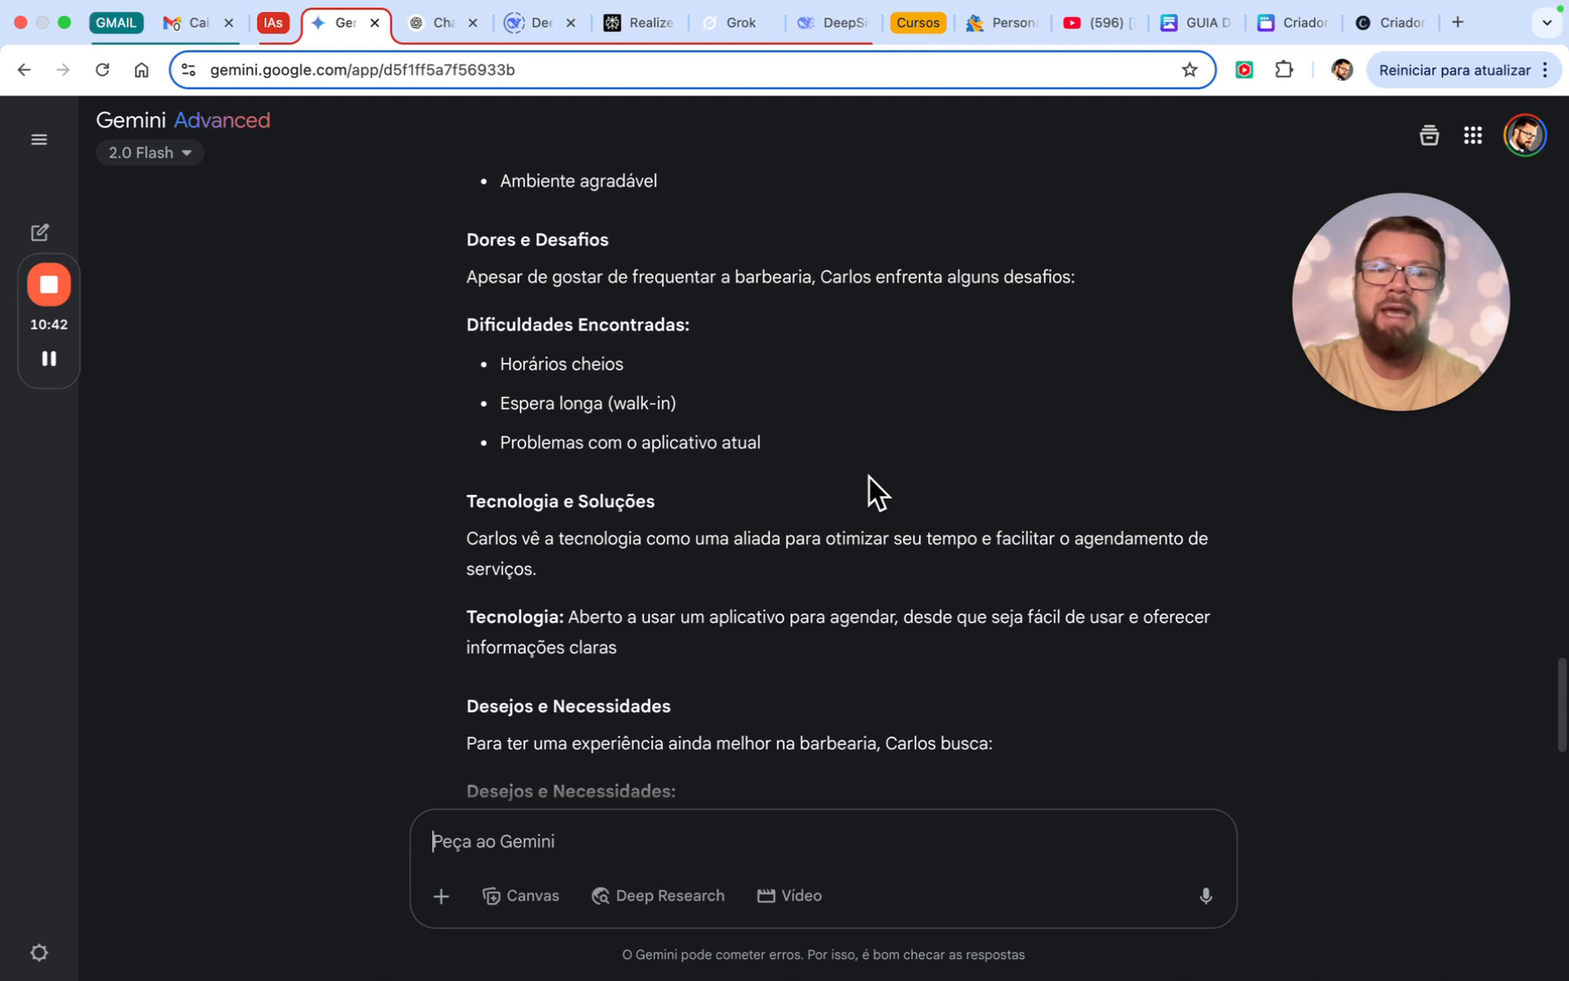
{"action": "scroll", "coordinate": [868, 476], "scroll_direction": "down", "scroll_amount": 3}
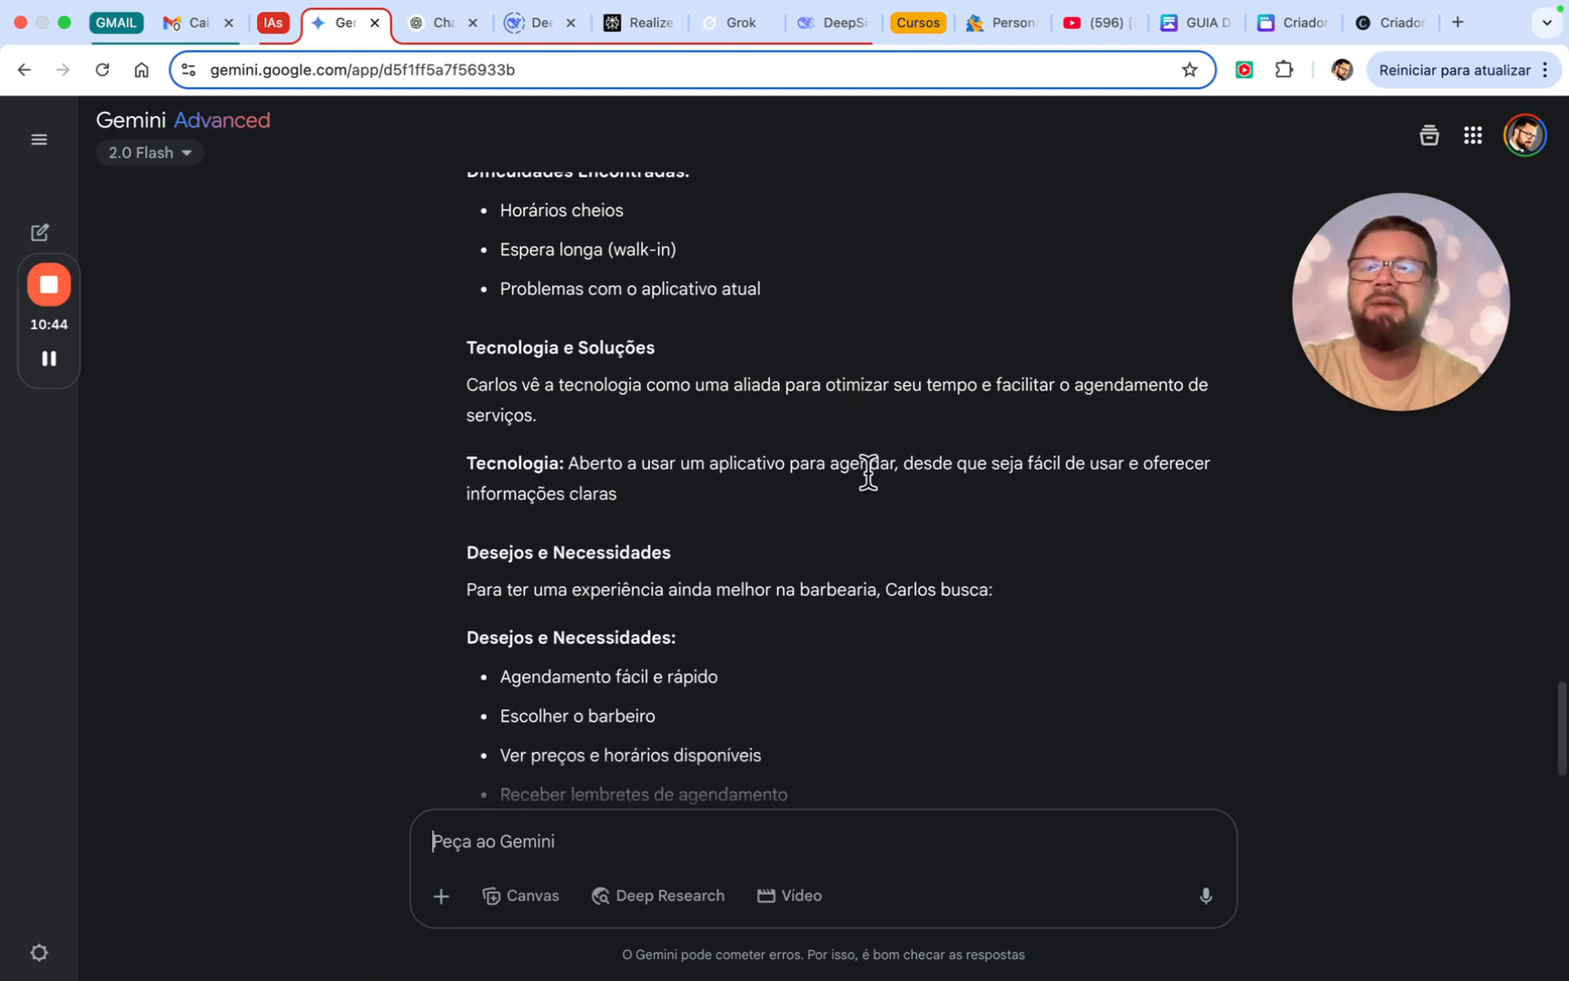
{"action": "scroll", "coordinate": [869, 470], "scroll_direction": "down", "scroll_amount": 1}
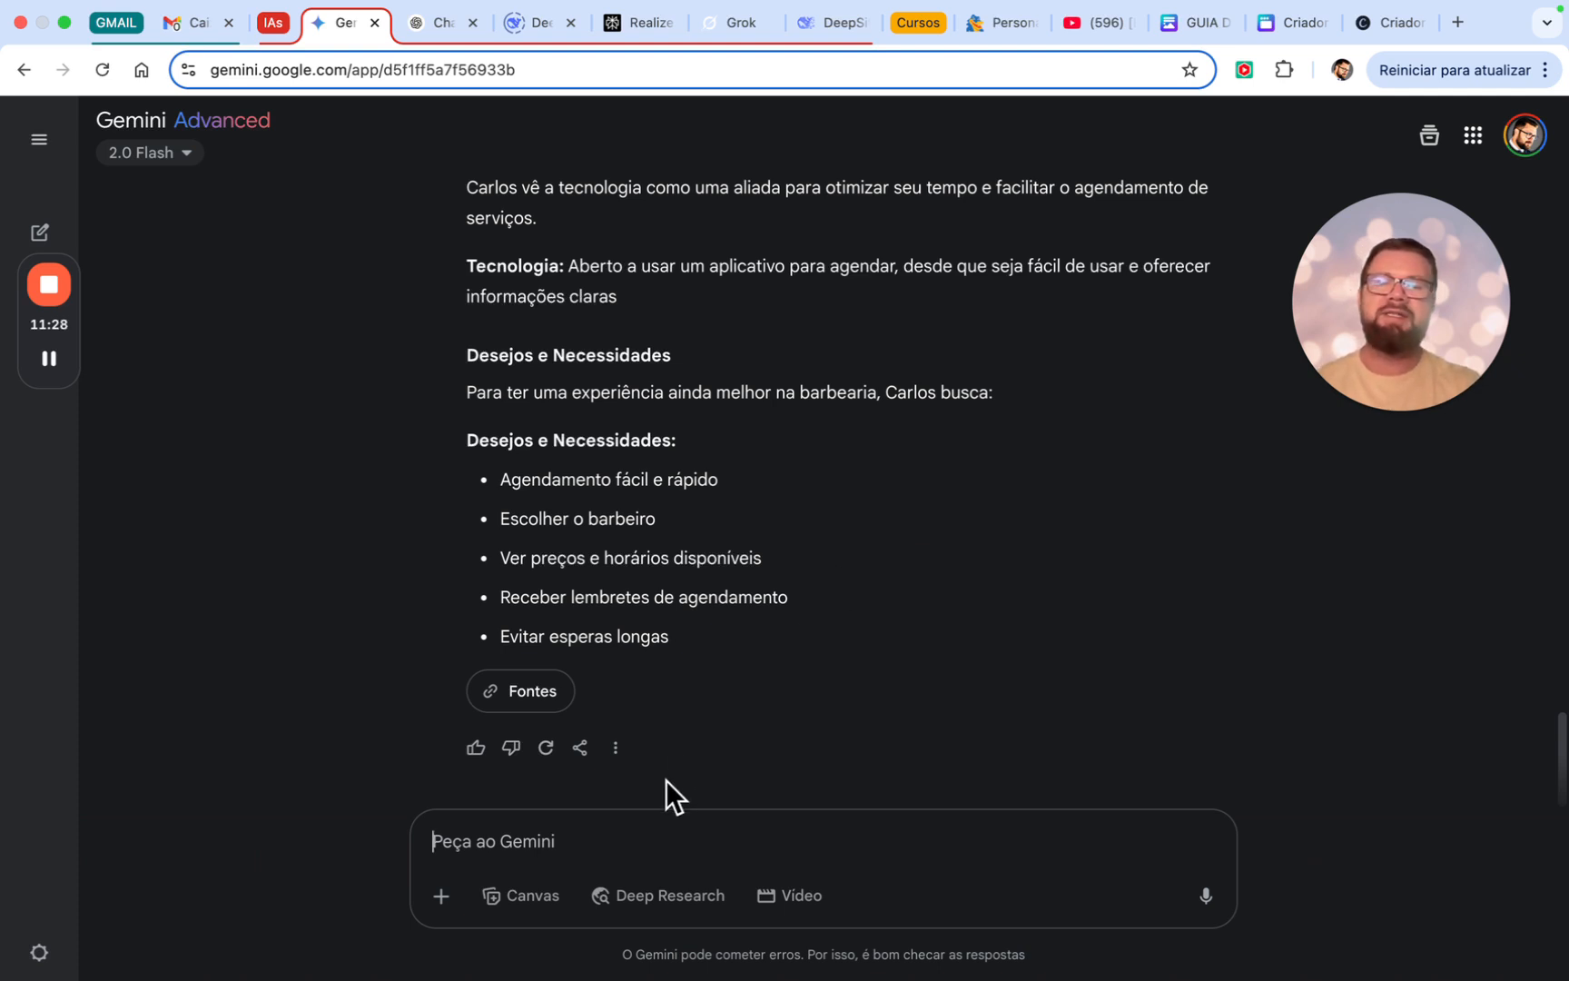
- Ask Gemini for an illustrated PDF by submitting "Poderia gerar um PDF com foto?"
{"action": "left_click", "coordinate": [686, 843]}
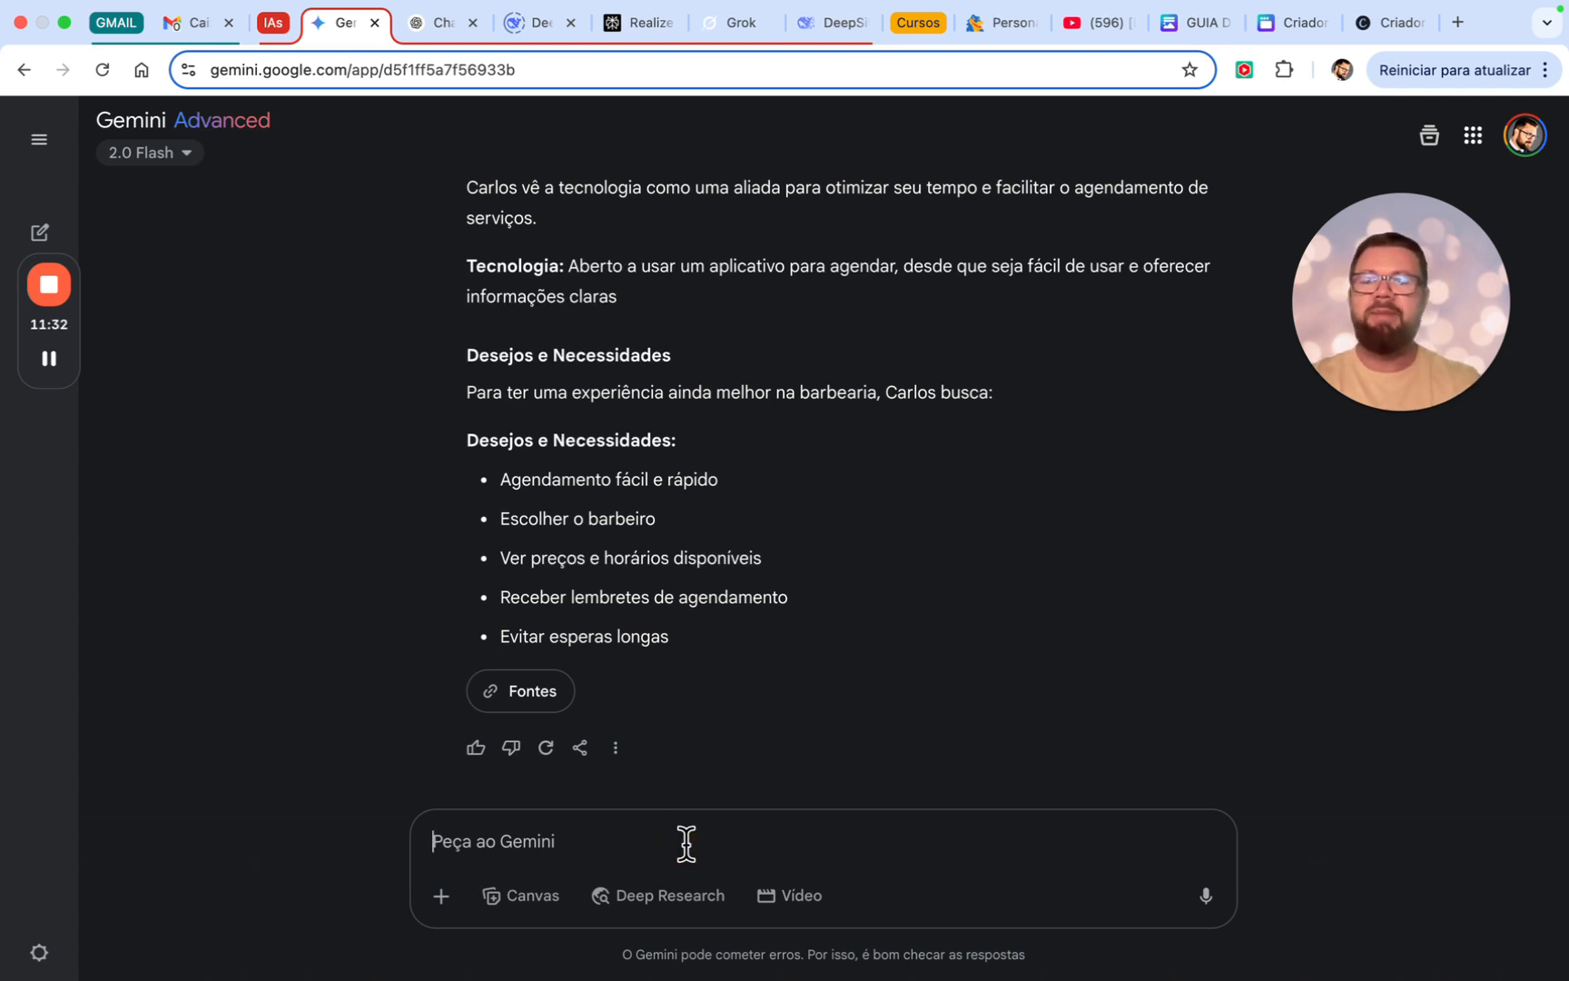
{"action": "type", "text": "Pod"}
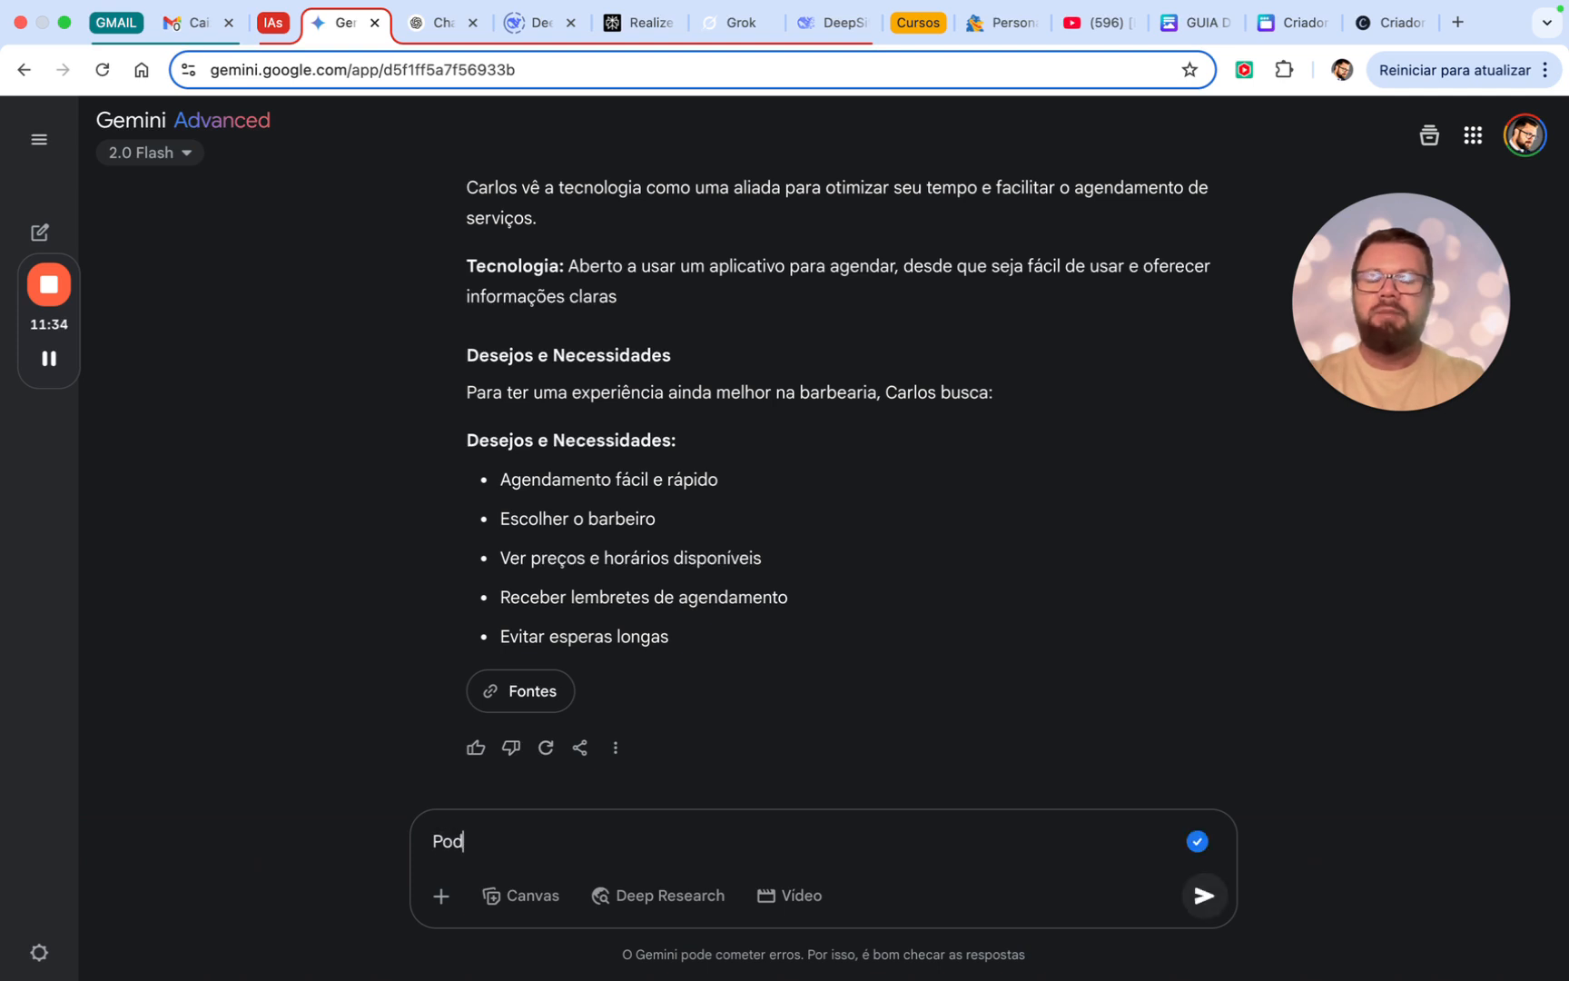
{"action": "type", "text": "eria gerar um "}
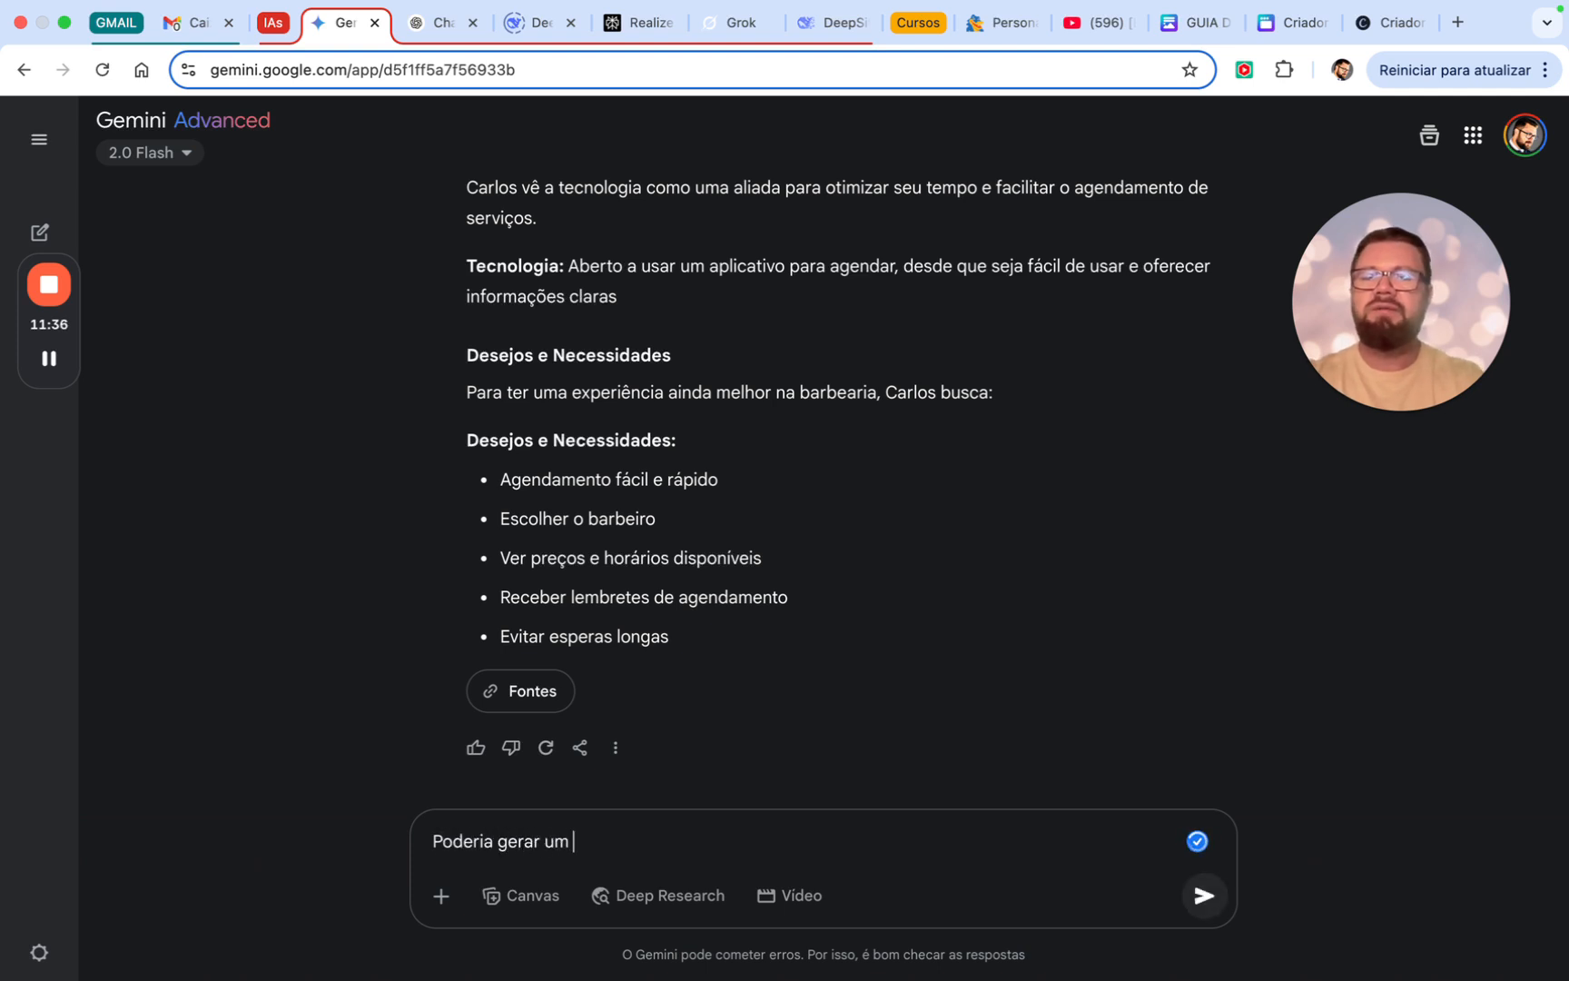
{"action": "type", "text": "PDF com foto."}
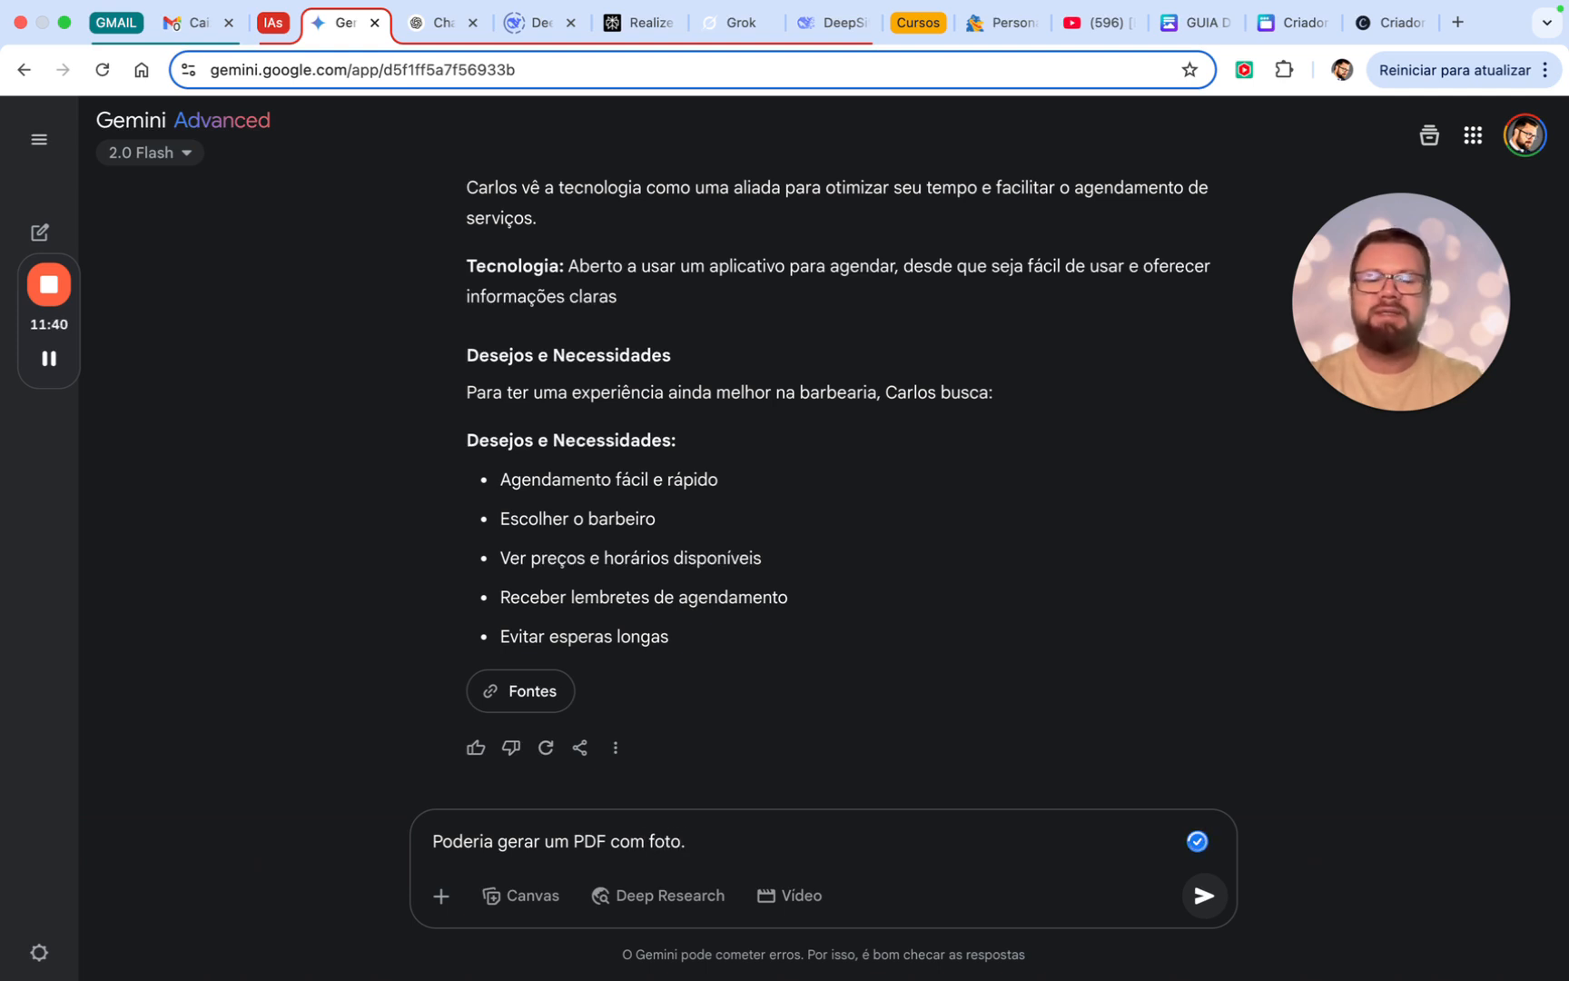
{"action": "key", "text": "BackSpace"}
{"action": "type", "text": "?"}
{"action": "key", "text": "Return"}
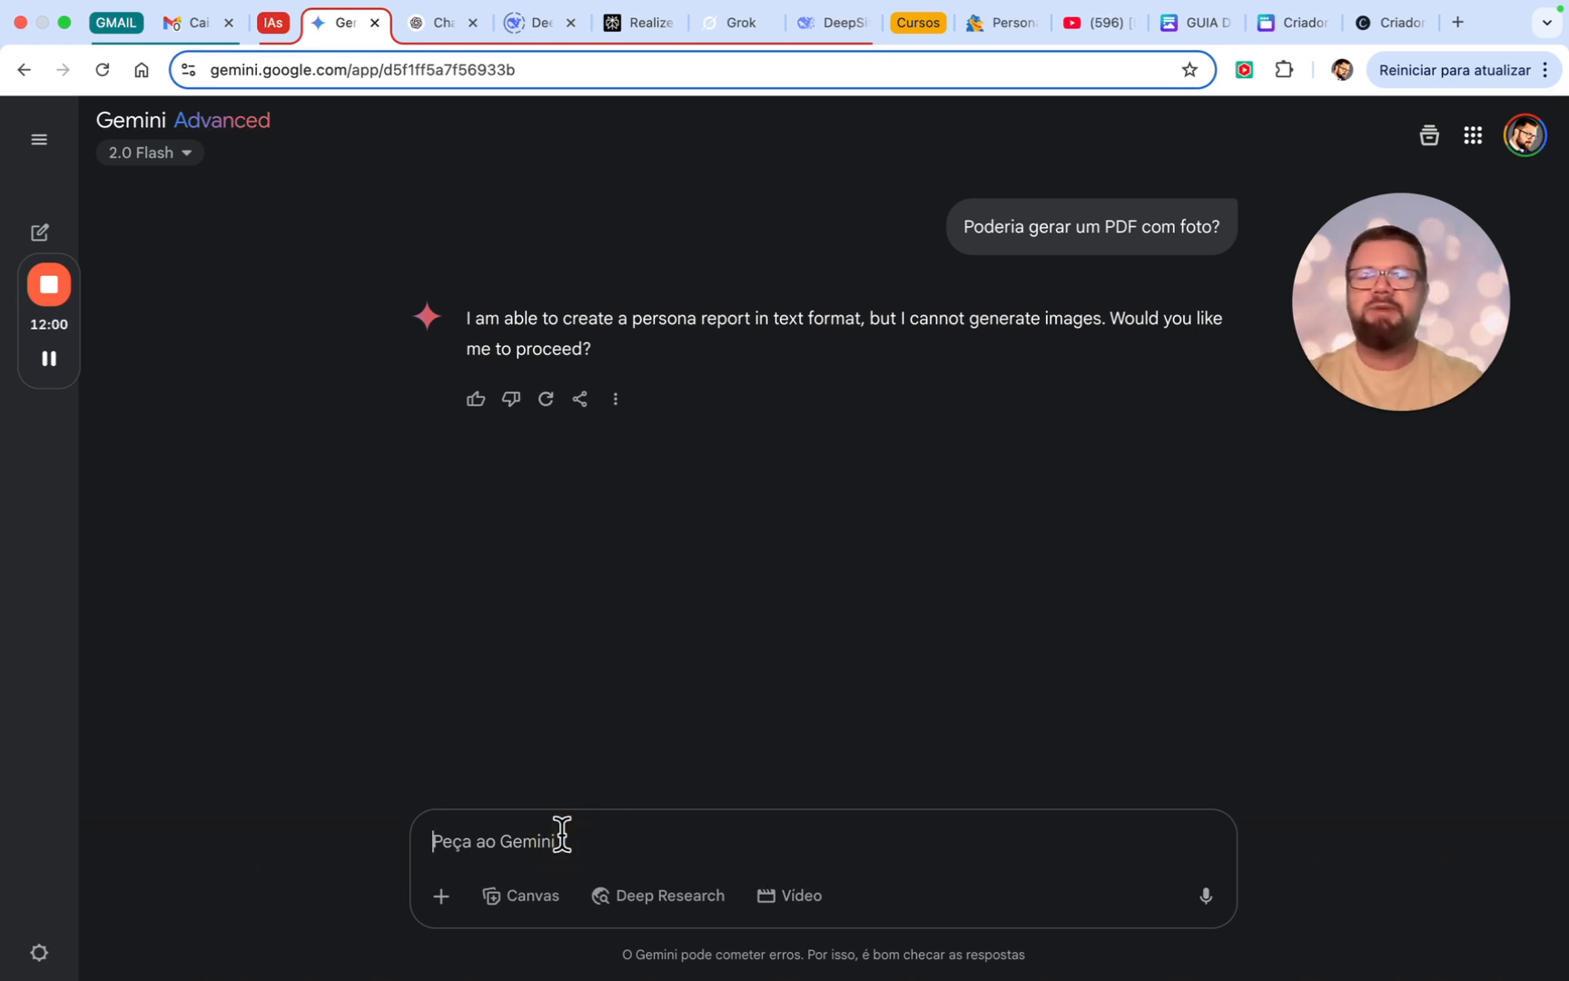
{"action": "type", "text": "Gre"}
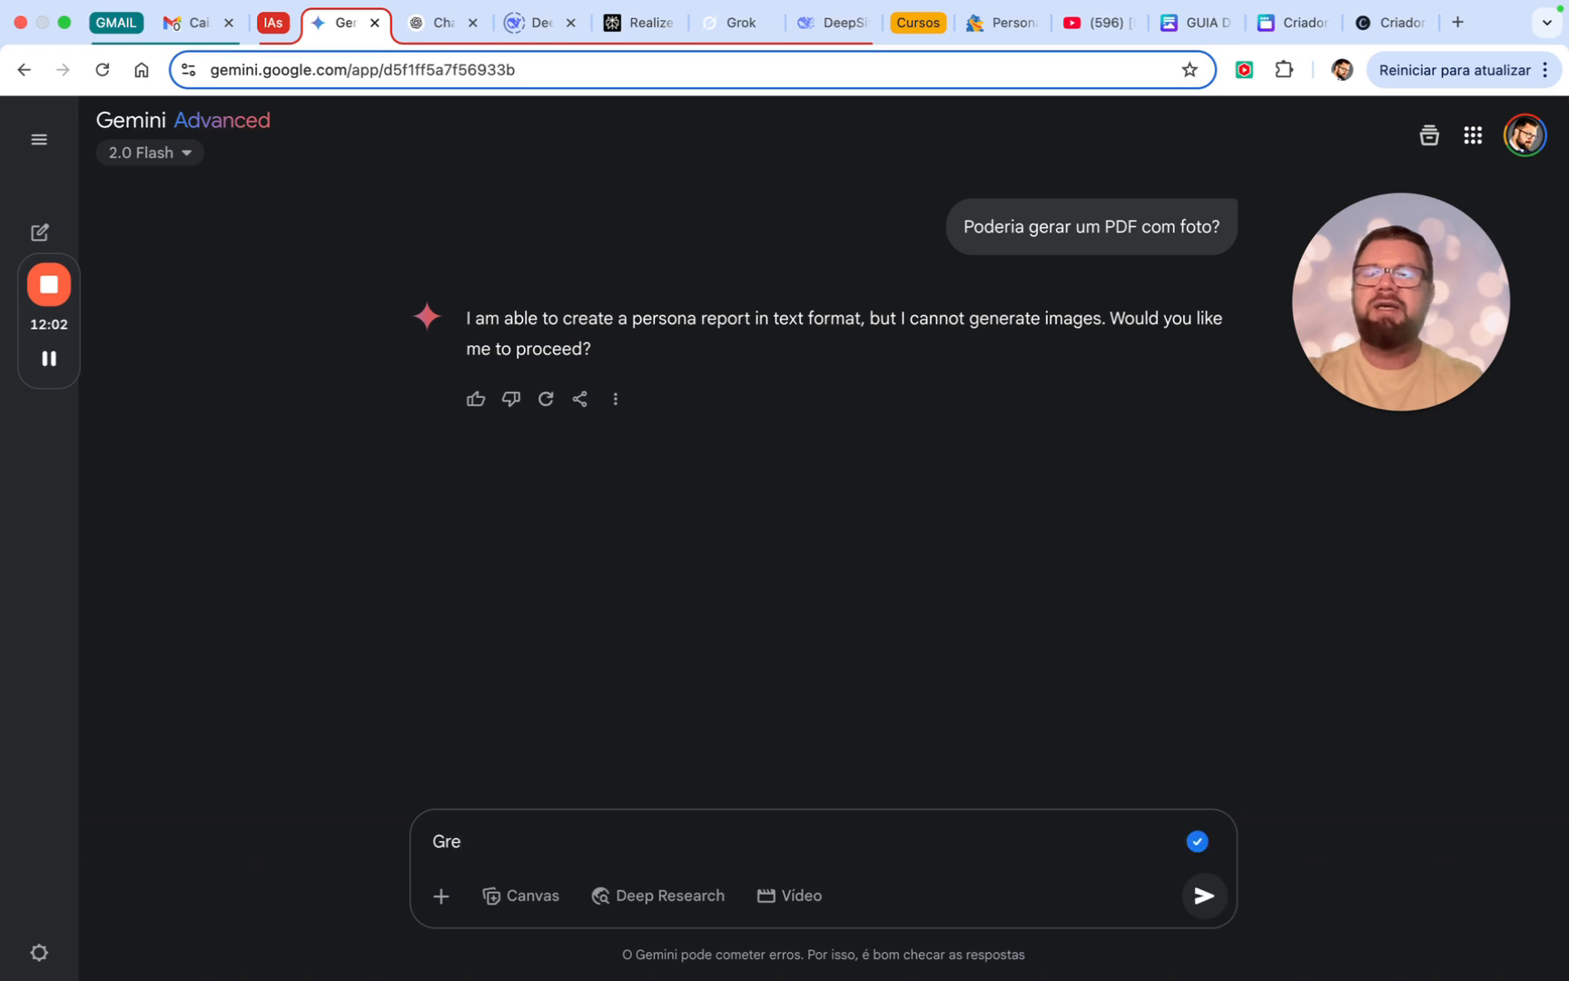
{"action": "key", "text": "BackSpace"}
{"action": "key", "text": "BackSpace"}
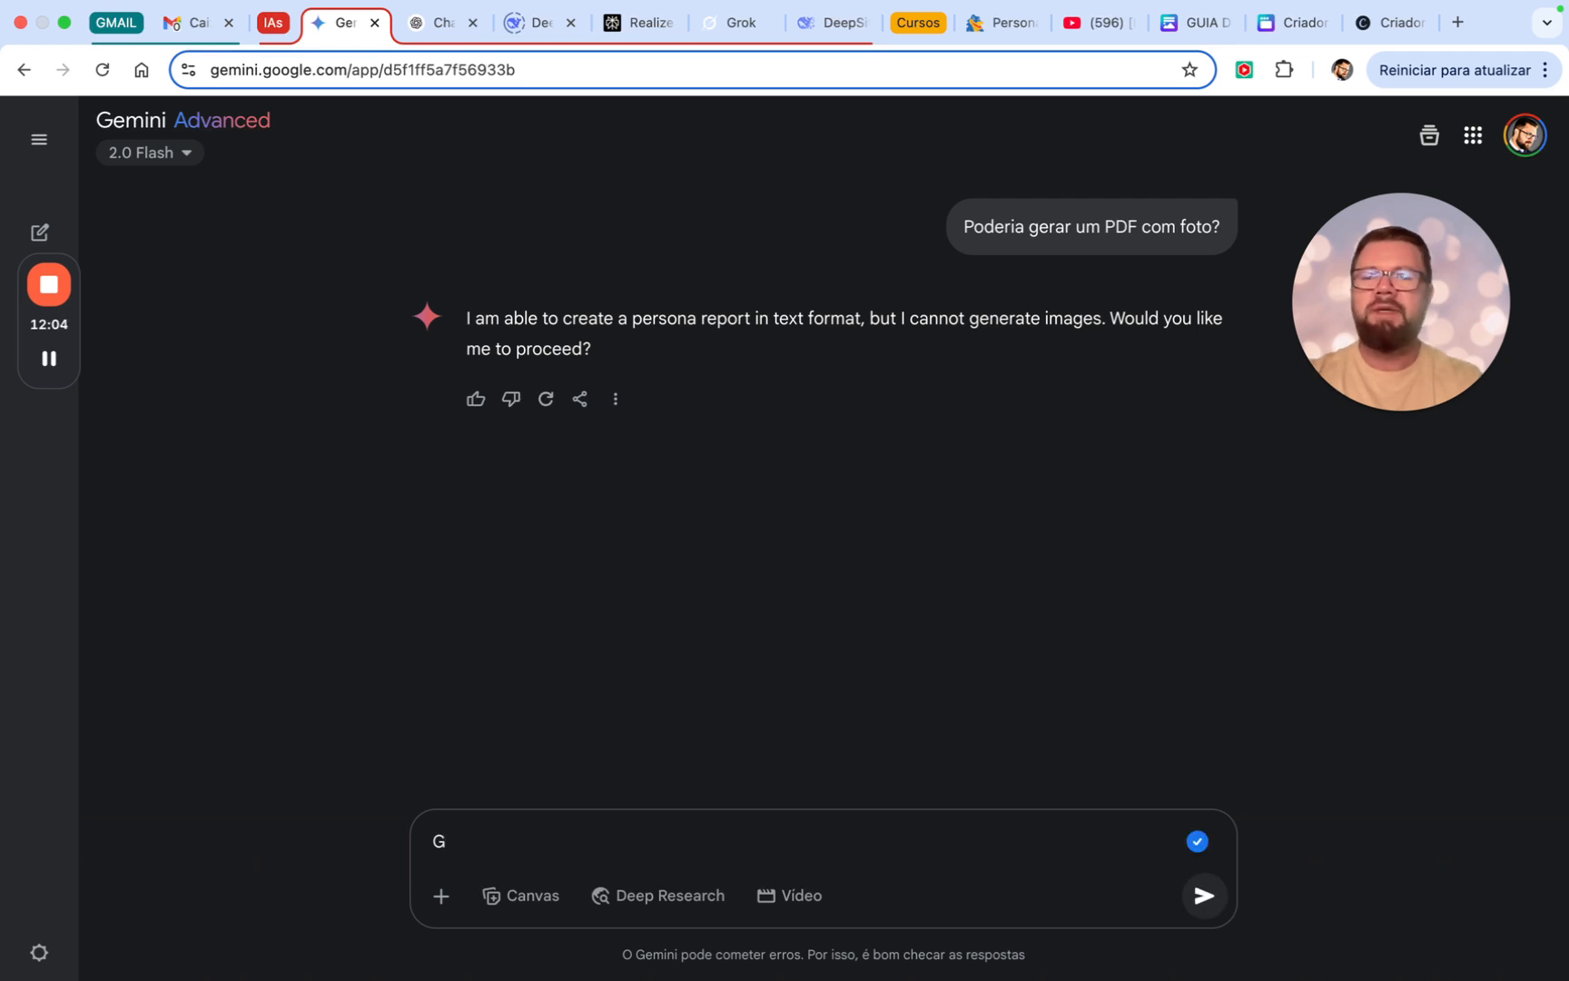
{"action": "key", "text": "BackSpace"}
- Submit the prompt "Tranfira a persona para Documentos Google" with the Canvas tool enabled
{"action": "type", "text": "Tranfir"}
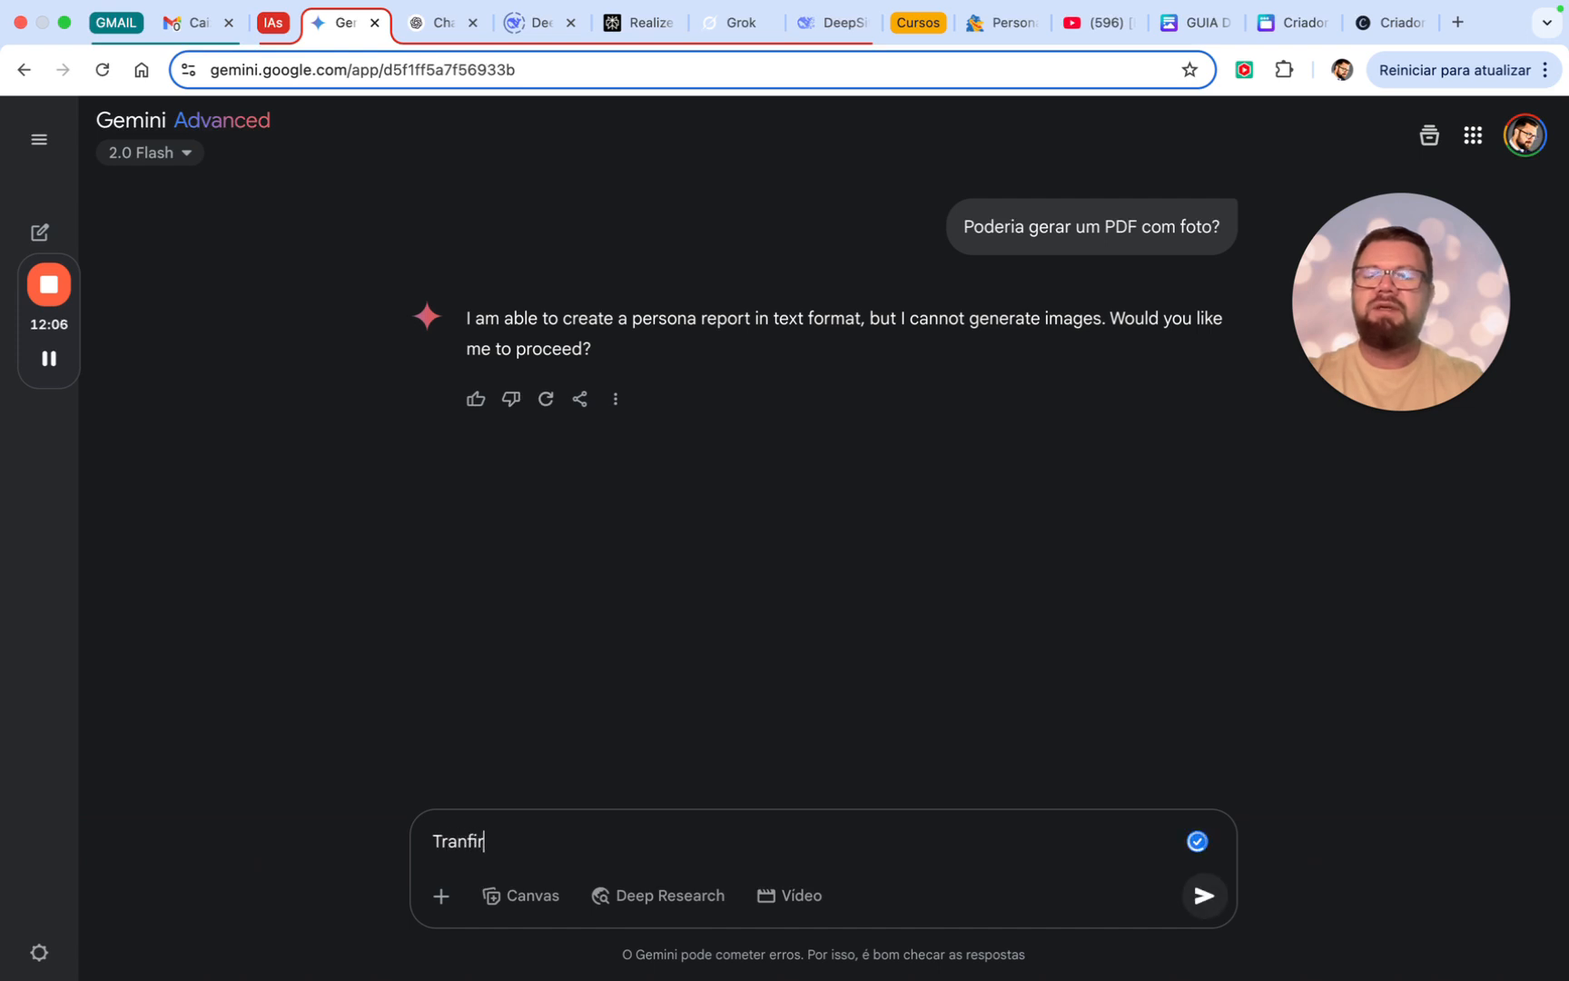
{"action": "type", "text": "a o"}
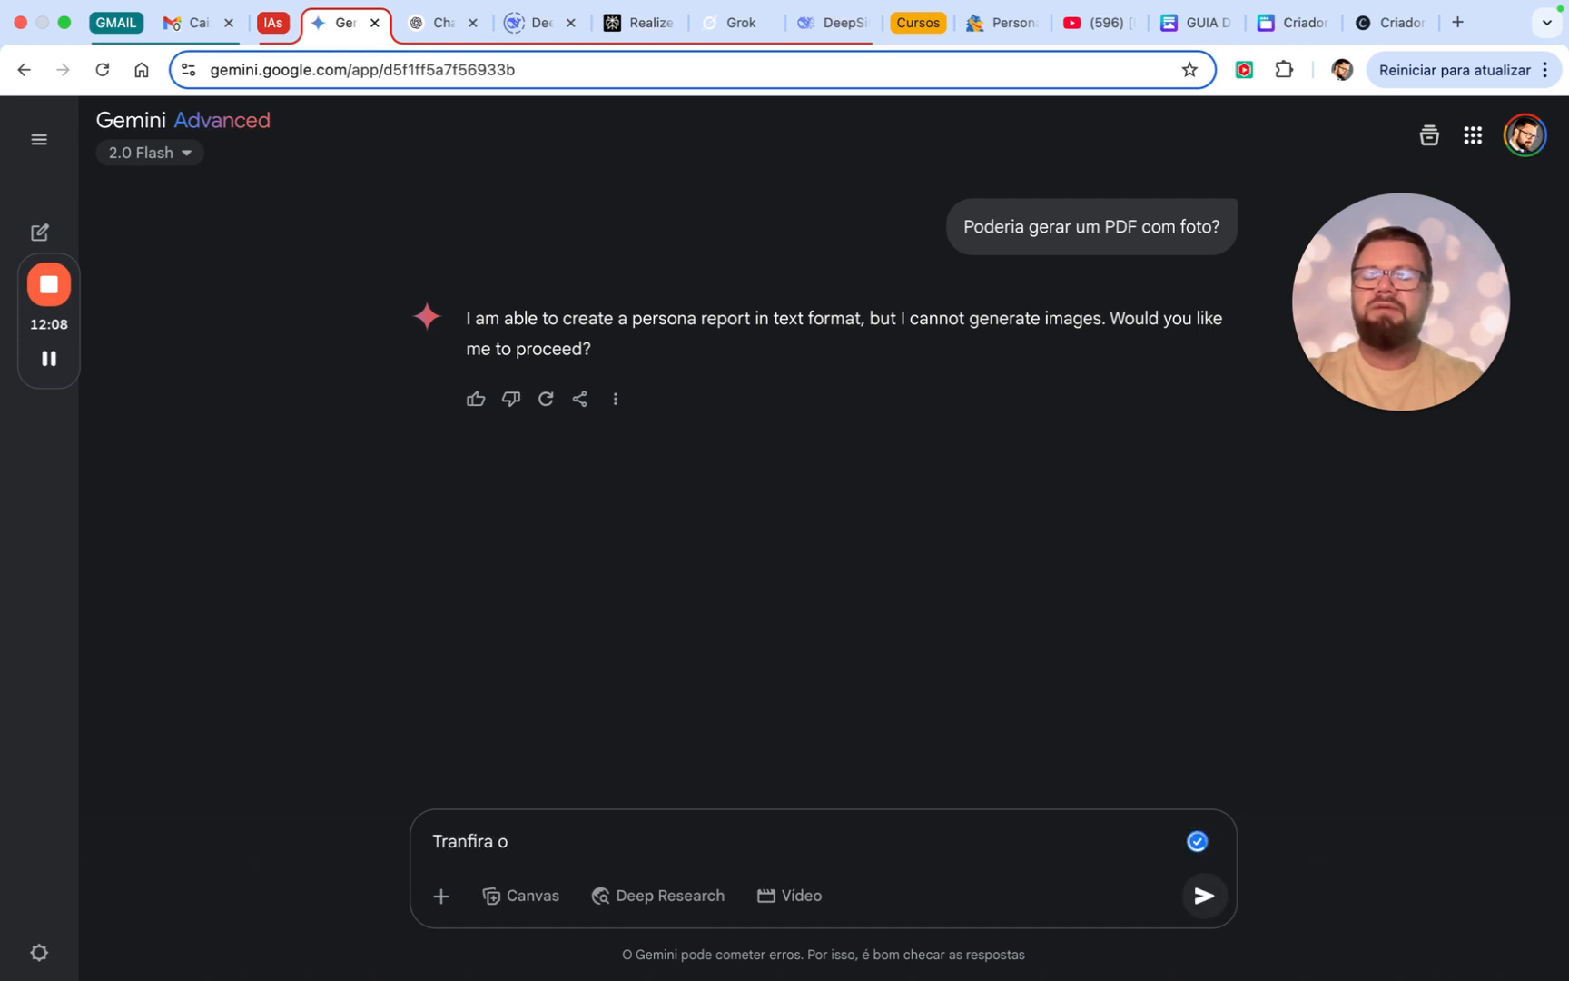
{"action": "key", "text": "BackSpace"}
{"action": "key", "text": "BackSpace"}
{"action": "type", "text": "a pens"}
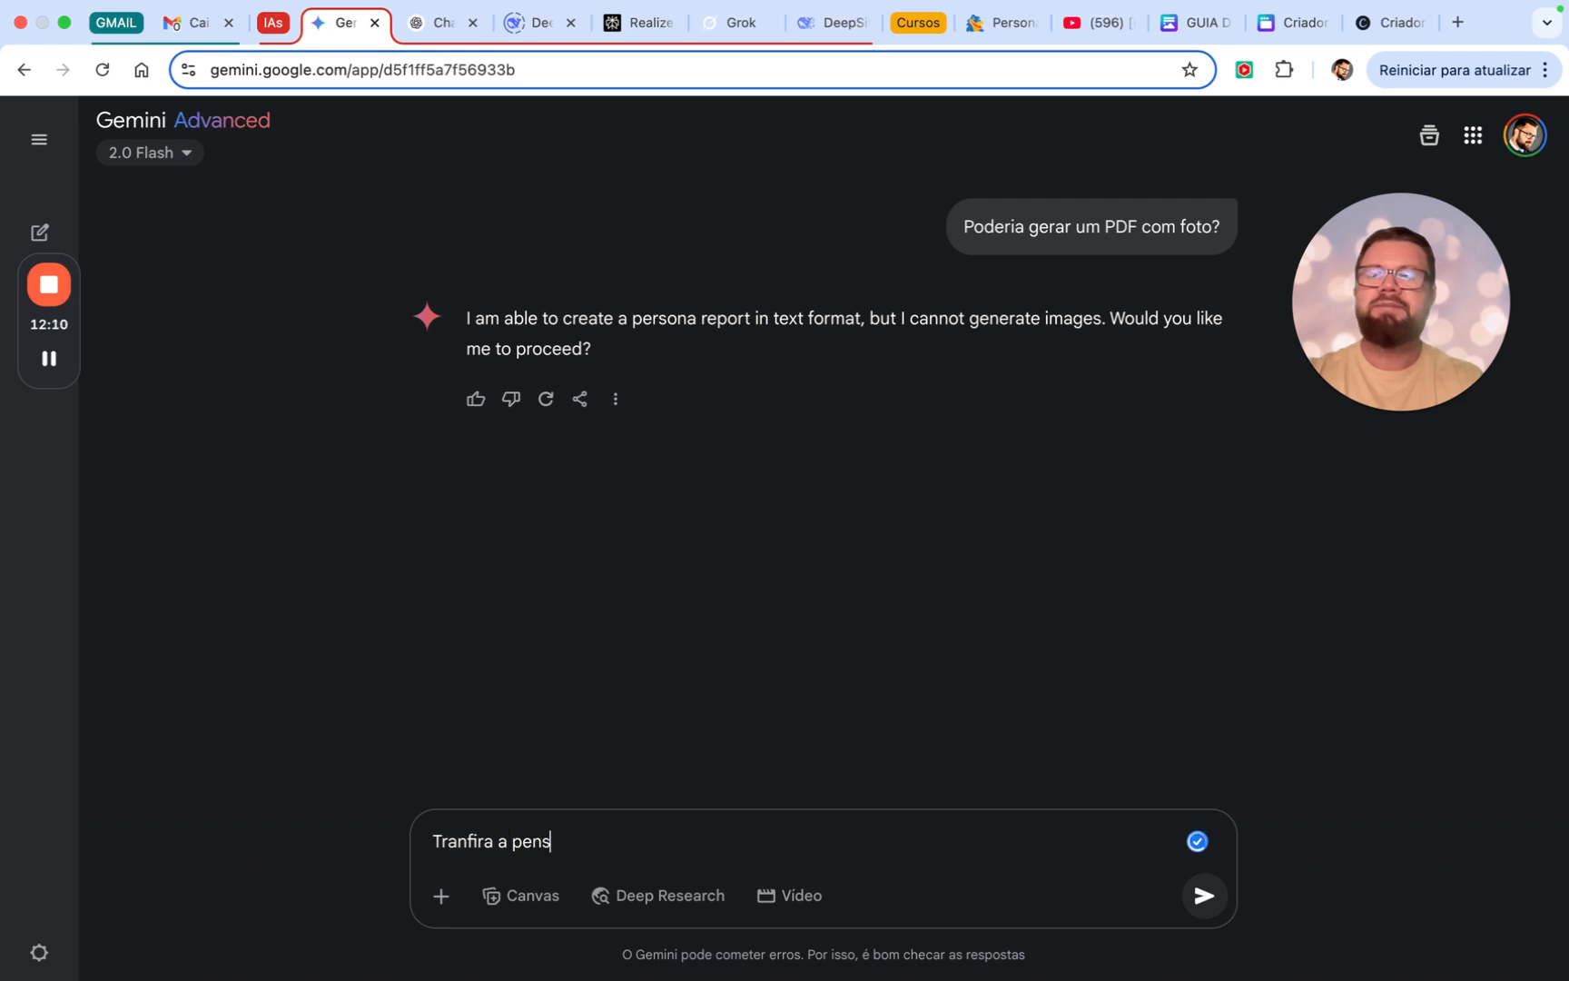
{"action": "key", "text": "BackSpace"}
{"action": "key", "text": "BackSpace"}
{"action": "type", "text": "rsona "}
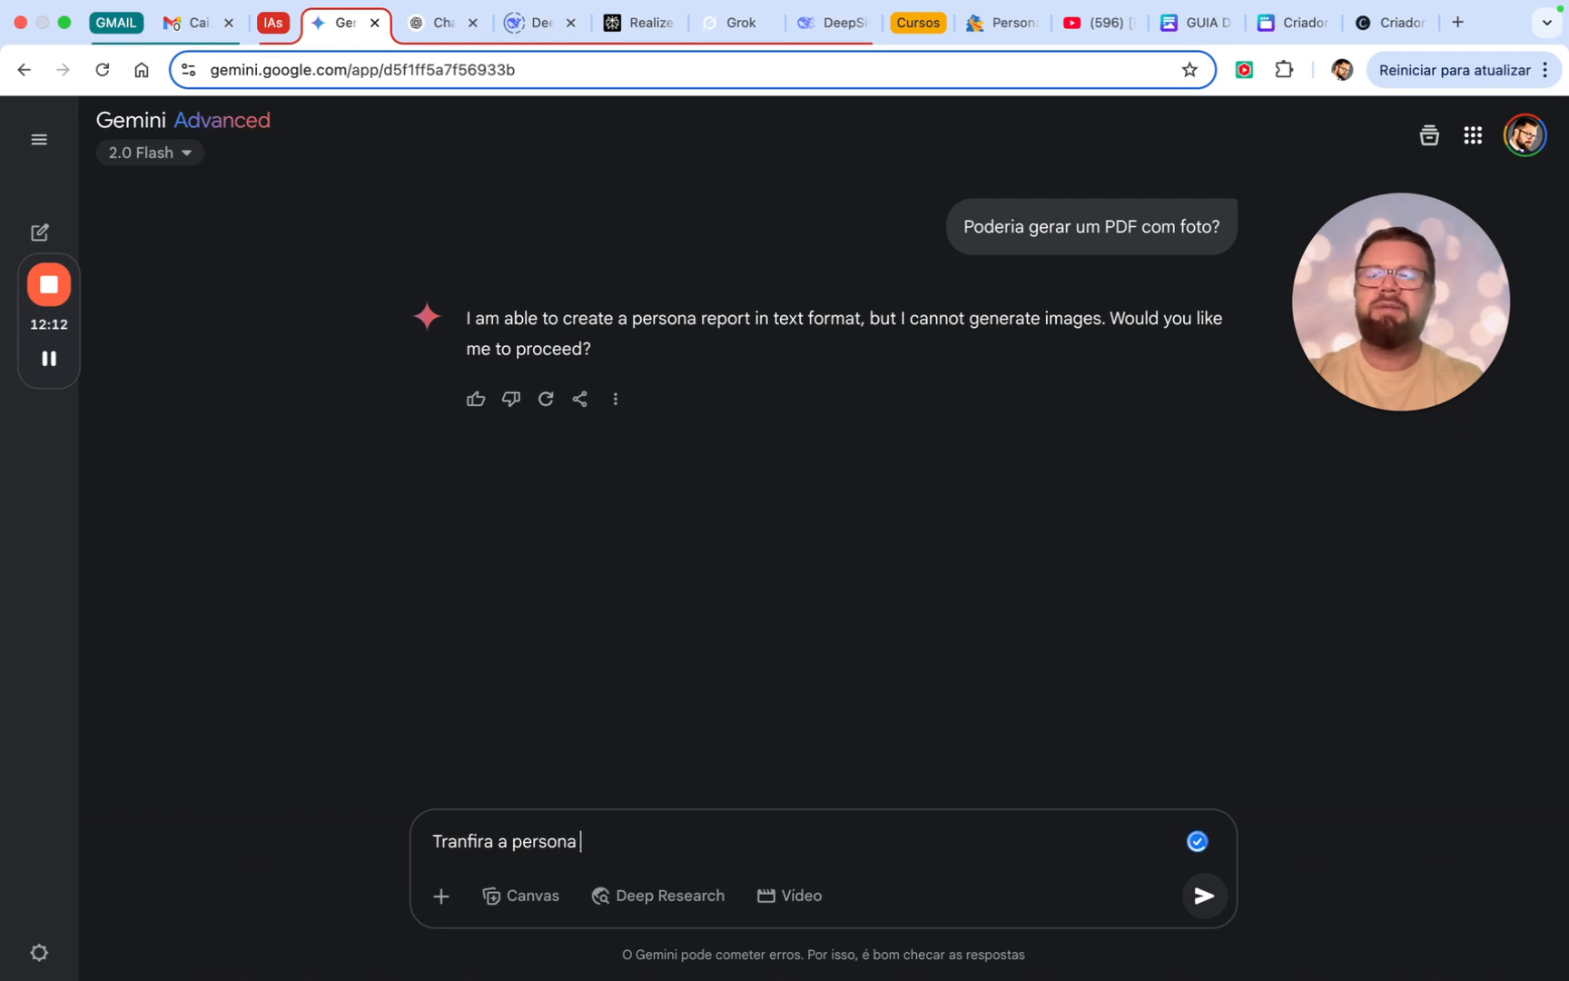
{"action": "type", "text": "para Document"}
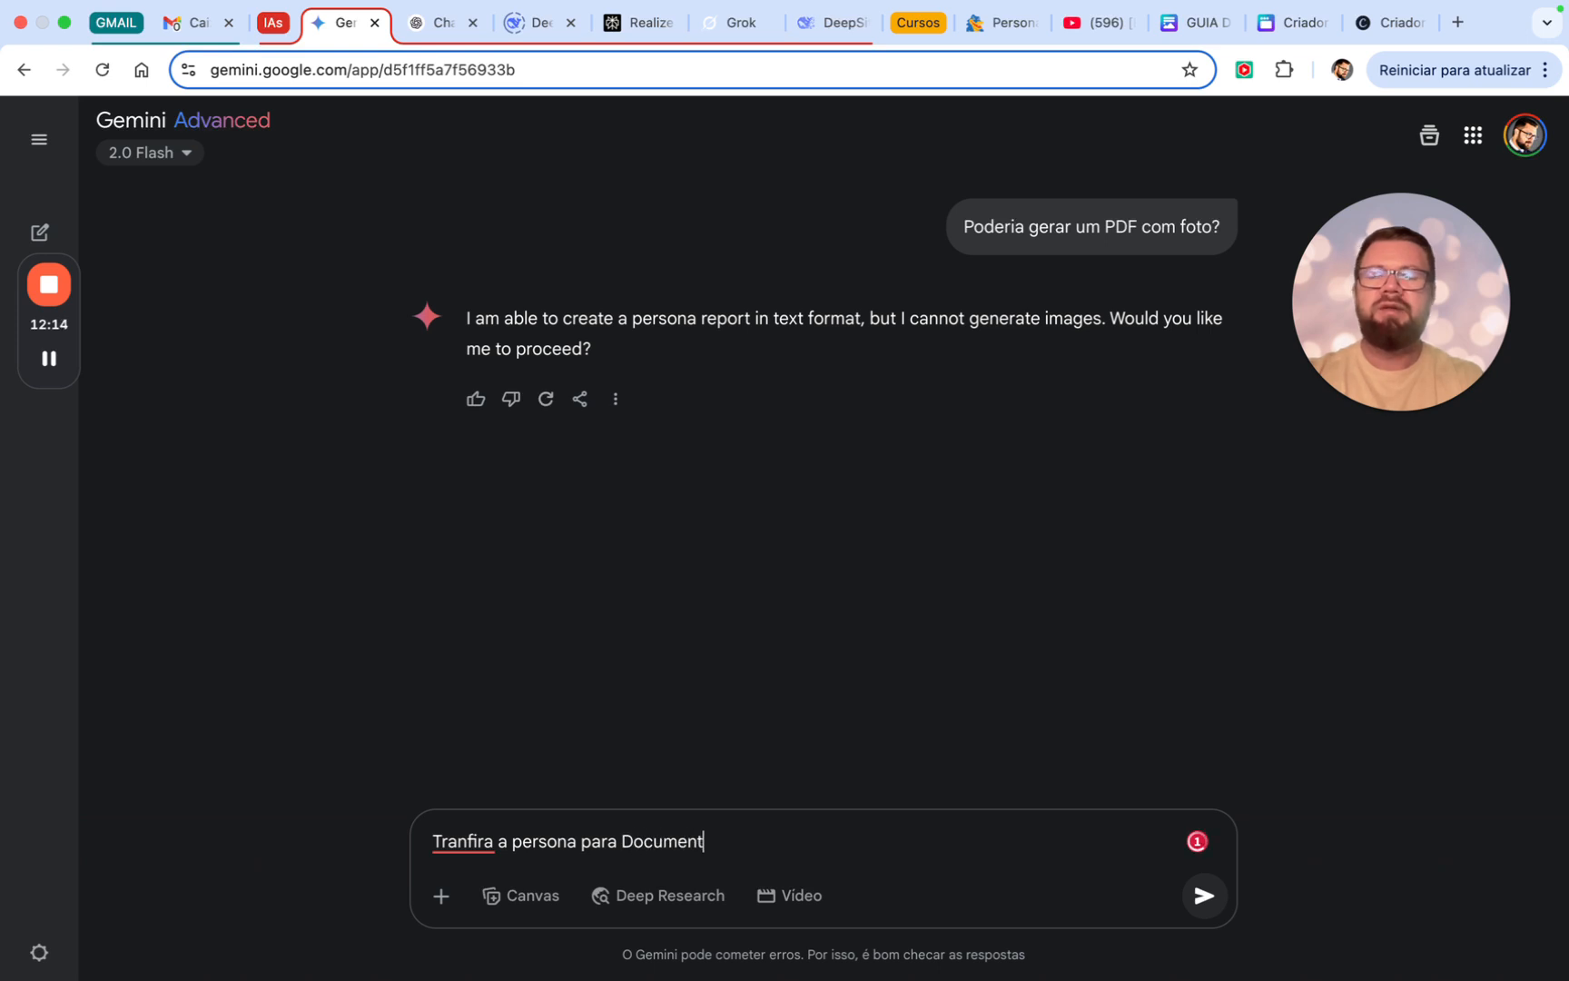
{"action": "type", "text": "os Google"}
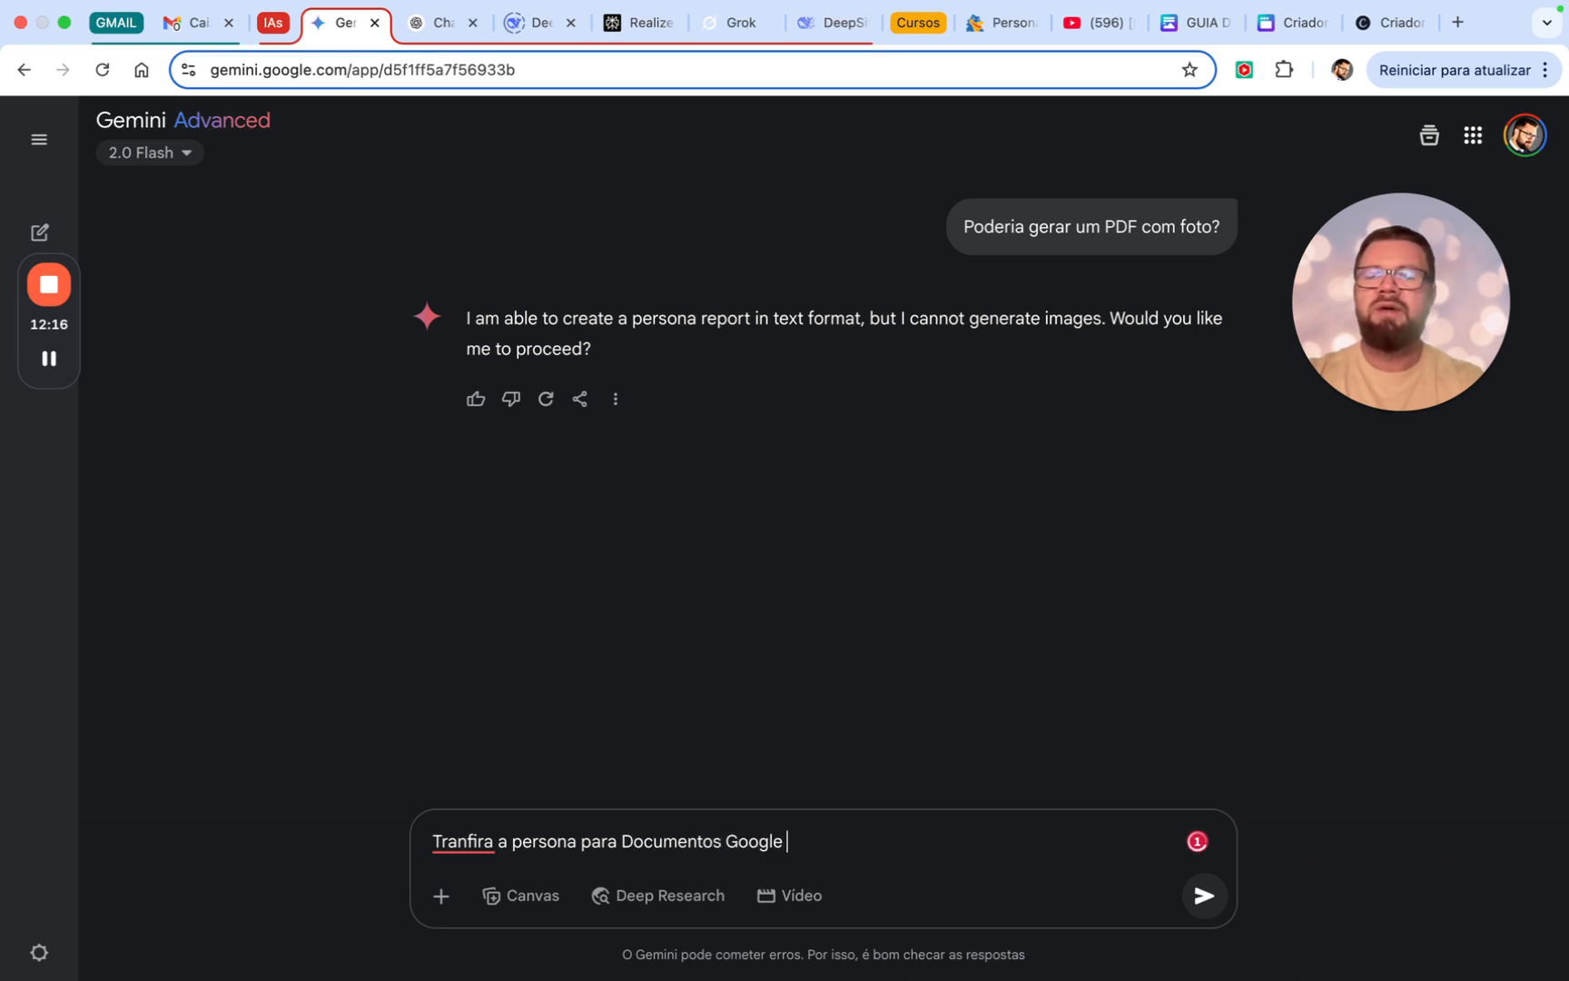
{"action": "left_click", "coordinate": [506, 897]}
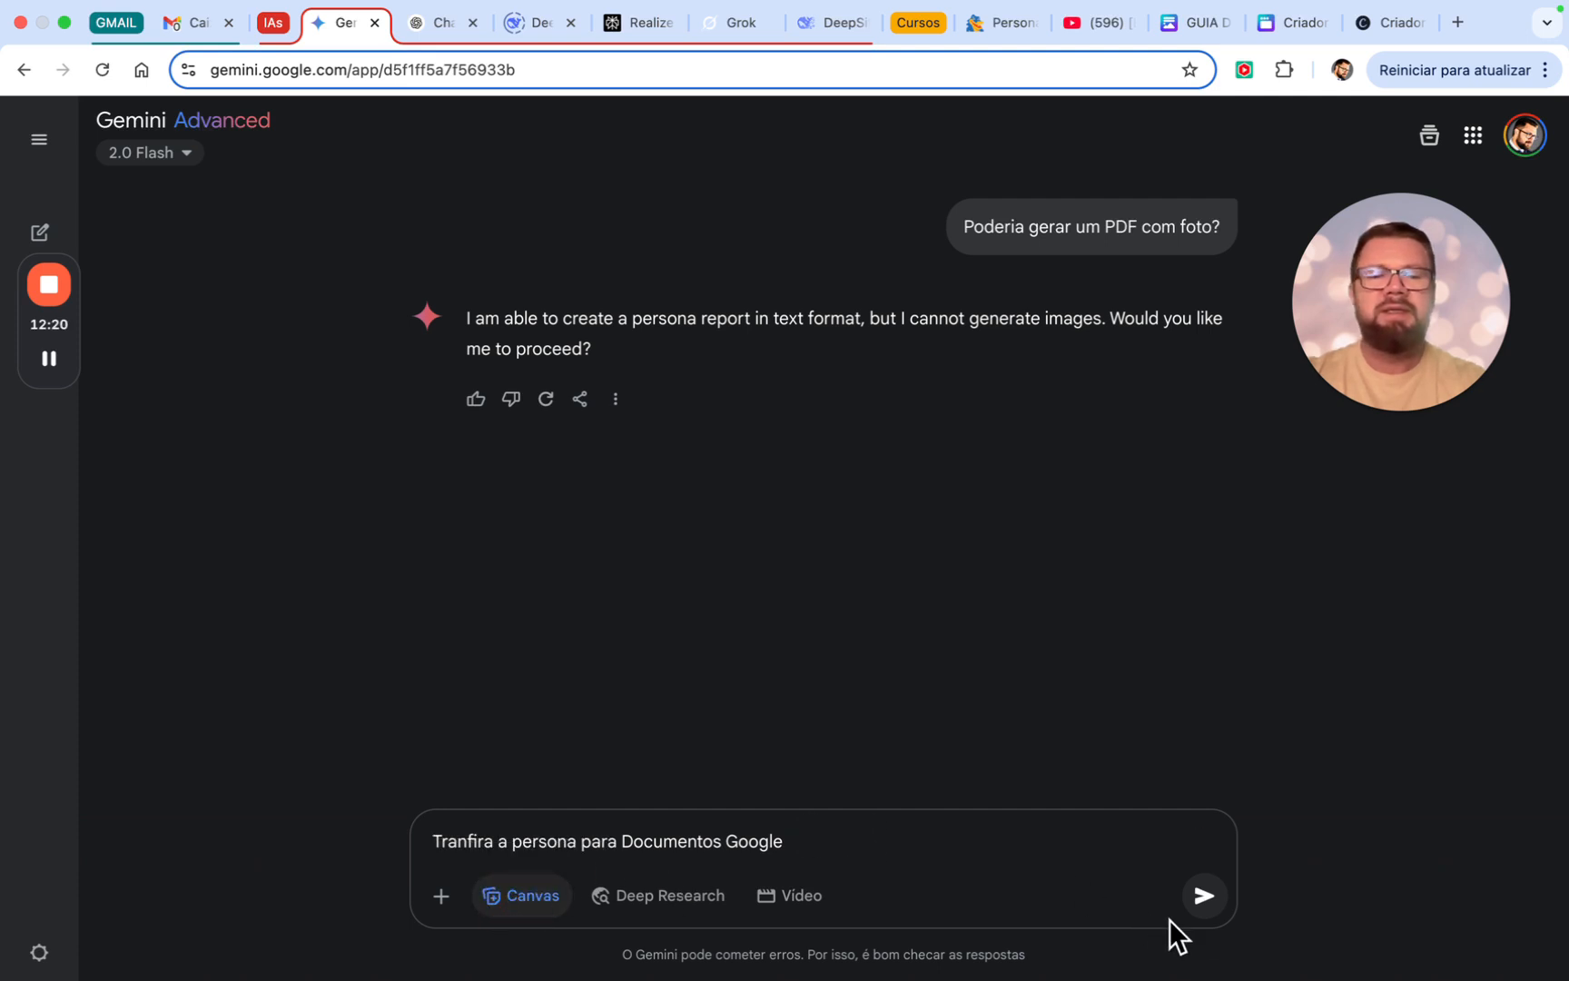
{"action": "left_click", "coordinate": [1219, 906]}
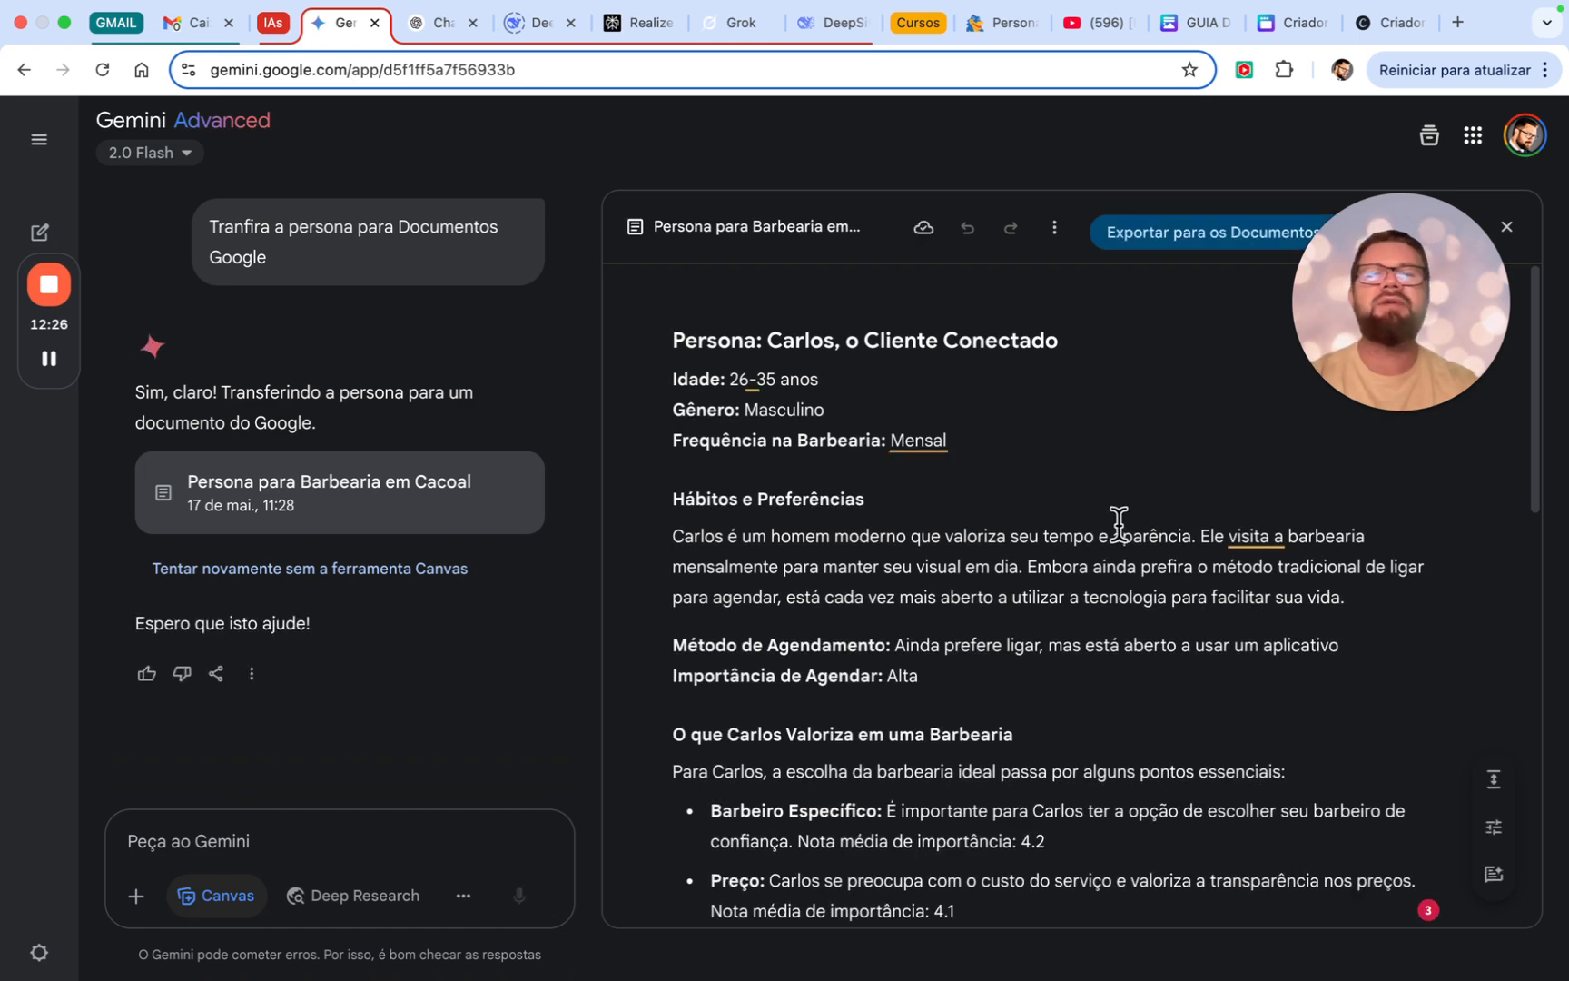
- Check the persona document generated in Canvas and export it to Google Docs
{"action": "scroll", "coordinate": [995, 393], "scroll_direction": "down", "scroll_amount": 5}
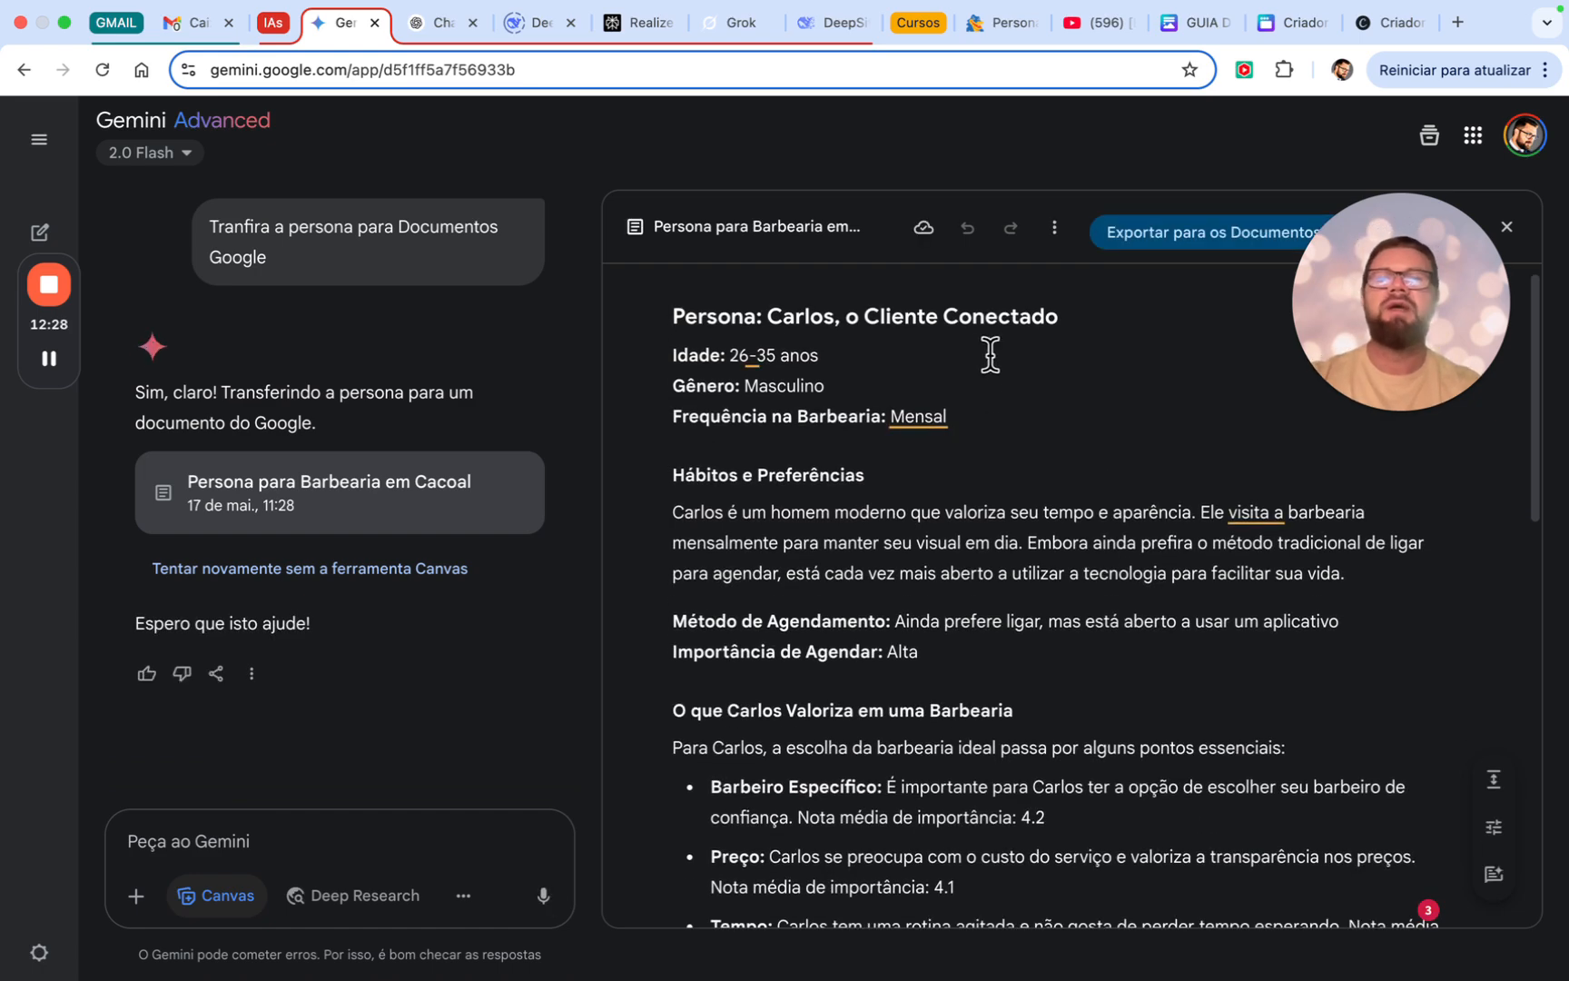
{"action": "scroll", "coordinate": [990, 350], "scroll_direction": "down", "scroll_amount": 15}
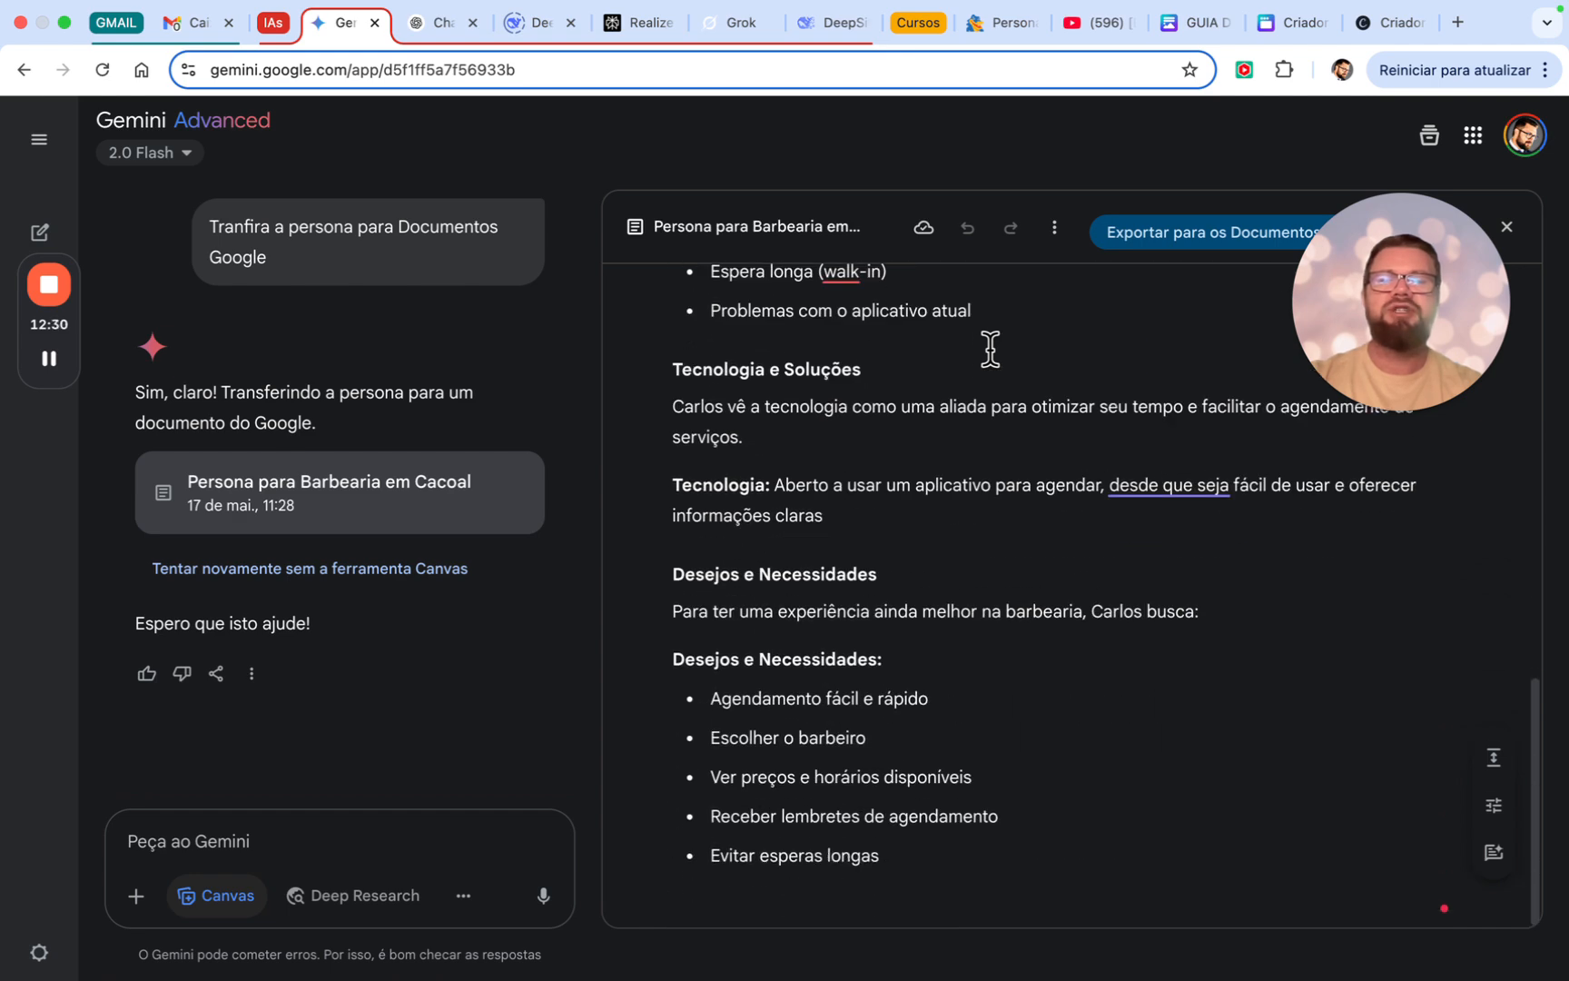
{"action": "scroll", "coordinate": [990, 350], "scroll_direction": "up", "scroll_amount": 6}
{"action": "scroll", "coordinate": [990, 349], "scroll_direction": "up", "scroll_amount": 10}
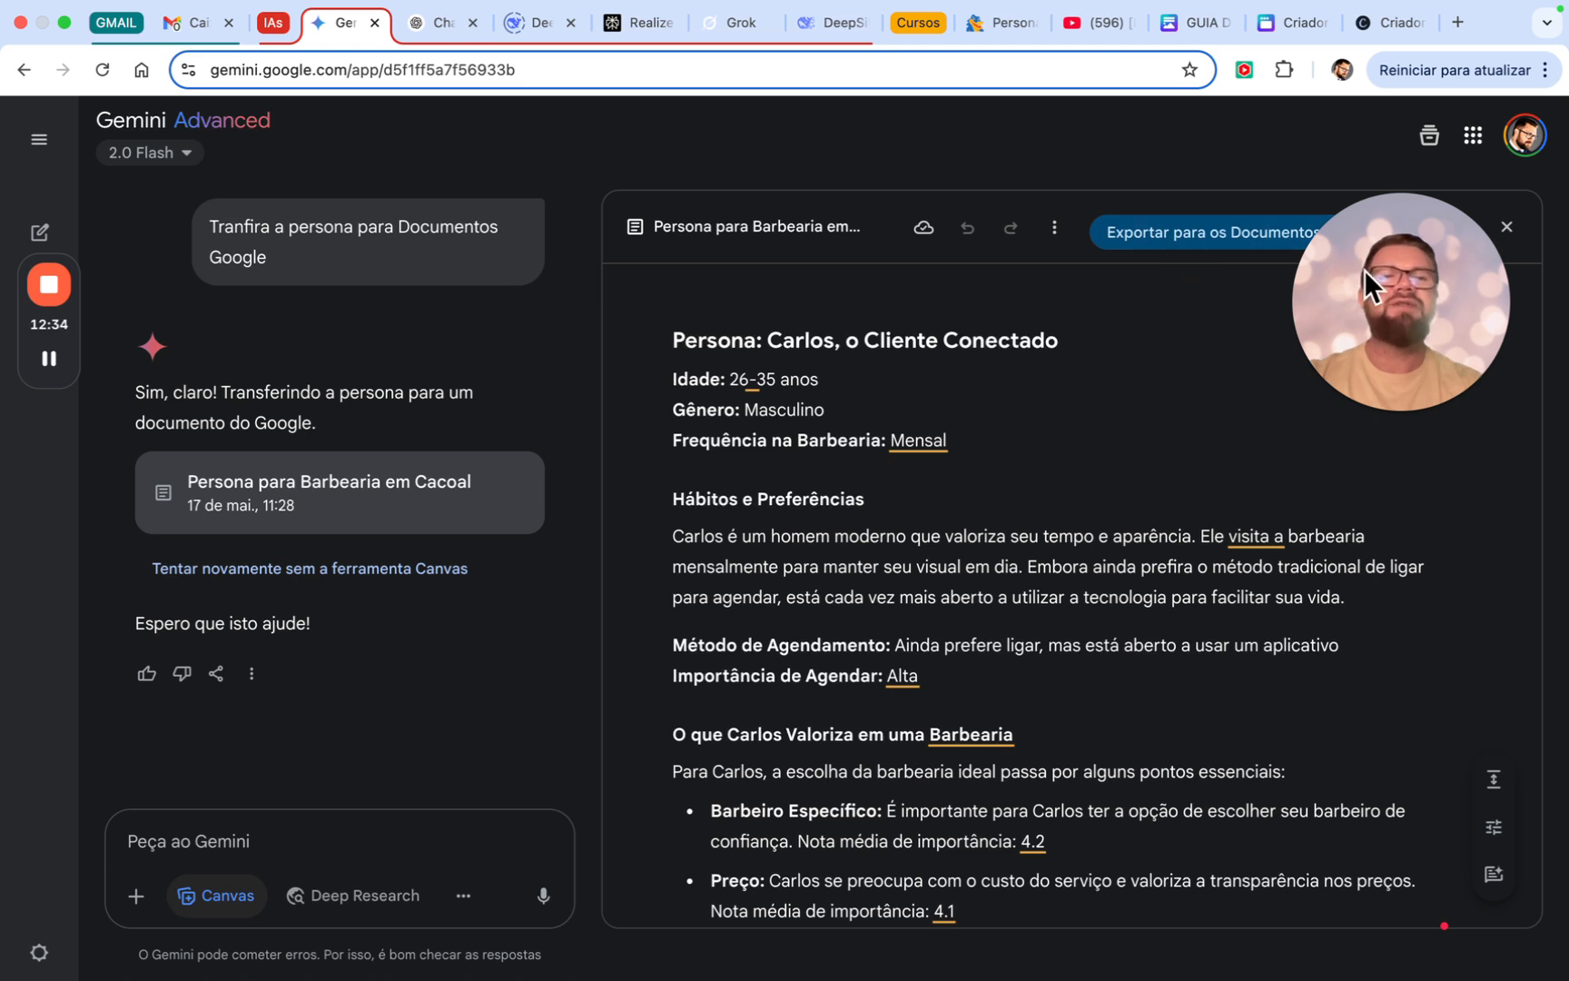
{"action": "left_click_drag", "start_coordinate": [1365, 270], "coordinate": [1376, 432]}
{"action": "left_click", "coordinate": [1286, 242]}
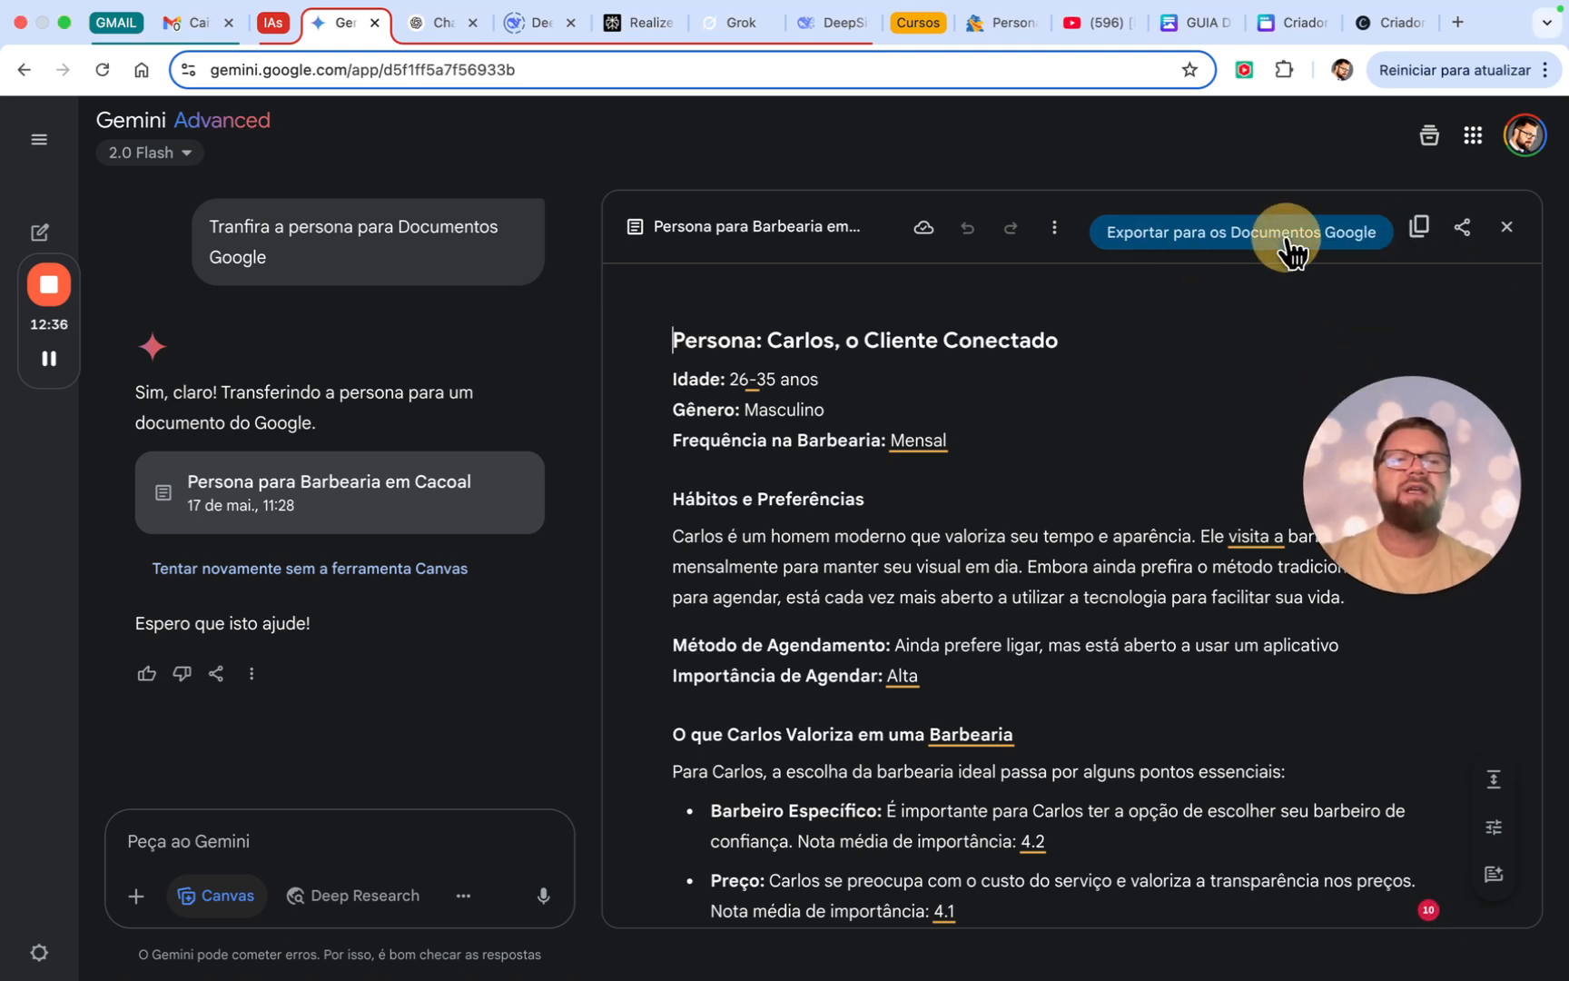
{"action": "left_click", "coordinate": [1179, 240]}
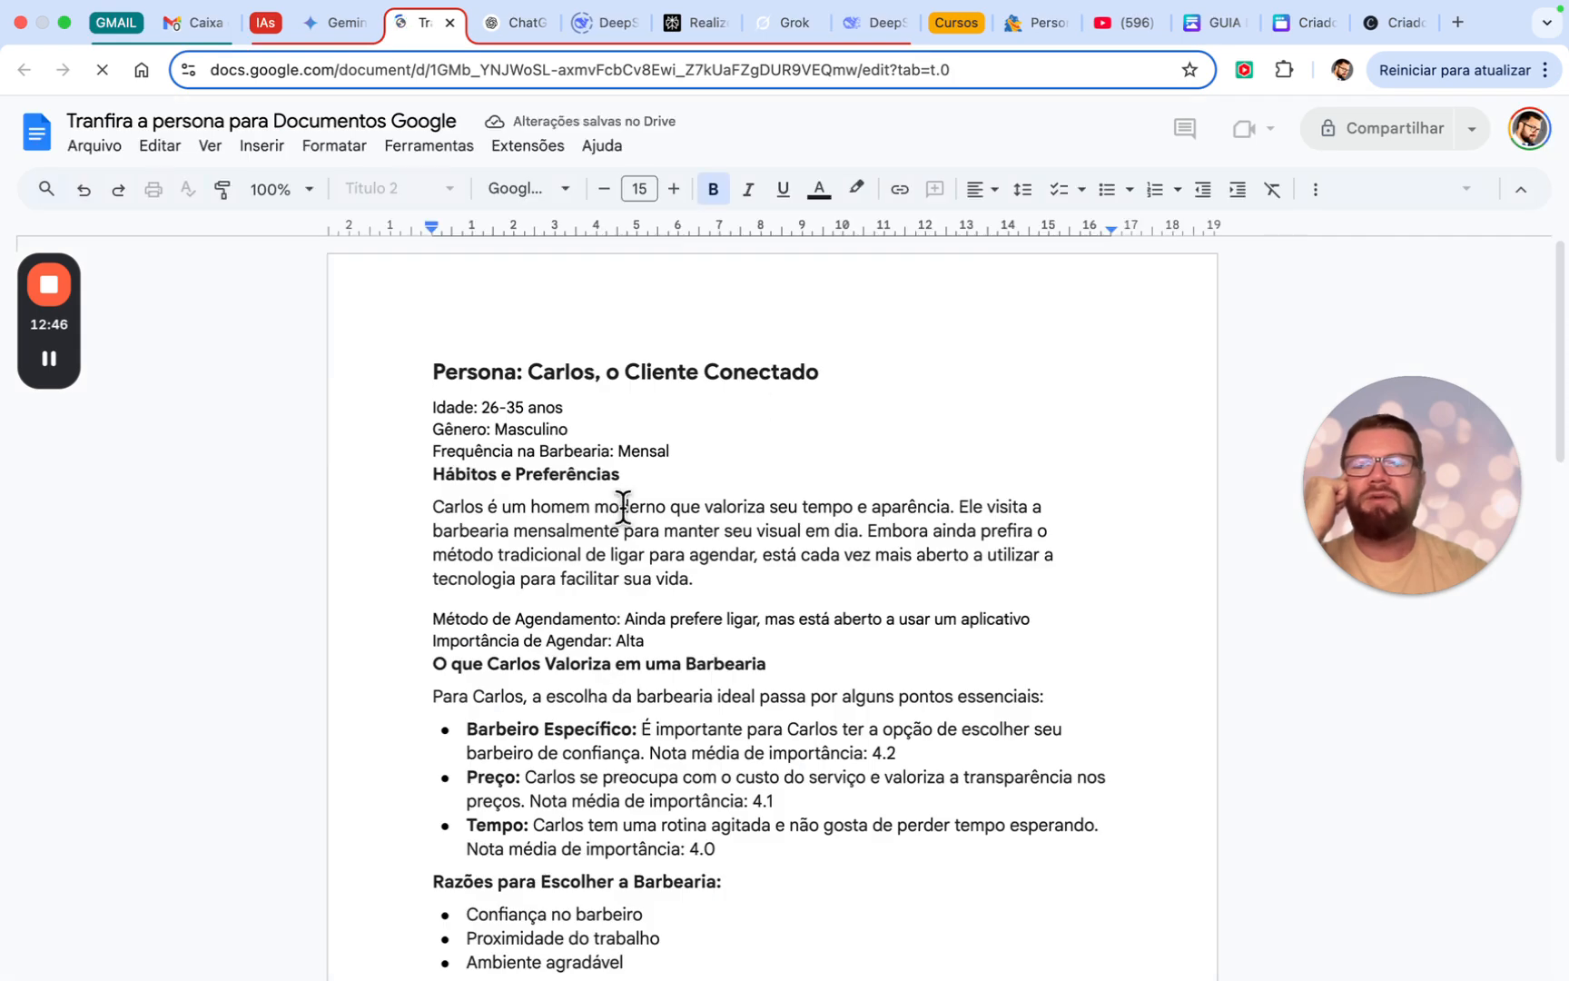
- Look over the exported persona in Google Docs down to its final list on the second page
{"action": "scroll", "coordinate": [623, 509], "scroll_direction": "down", "scroll_amount": 5}
{"action": "scroll", "coordinate": [623, 509], "scroll_direction": "down", "scroll_amount": 2}
{"action": "scroll", "coordinate": [623, 509], "scroll_direction": "down", "scroll_amount": 5}
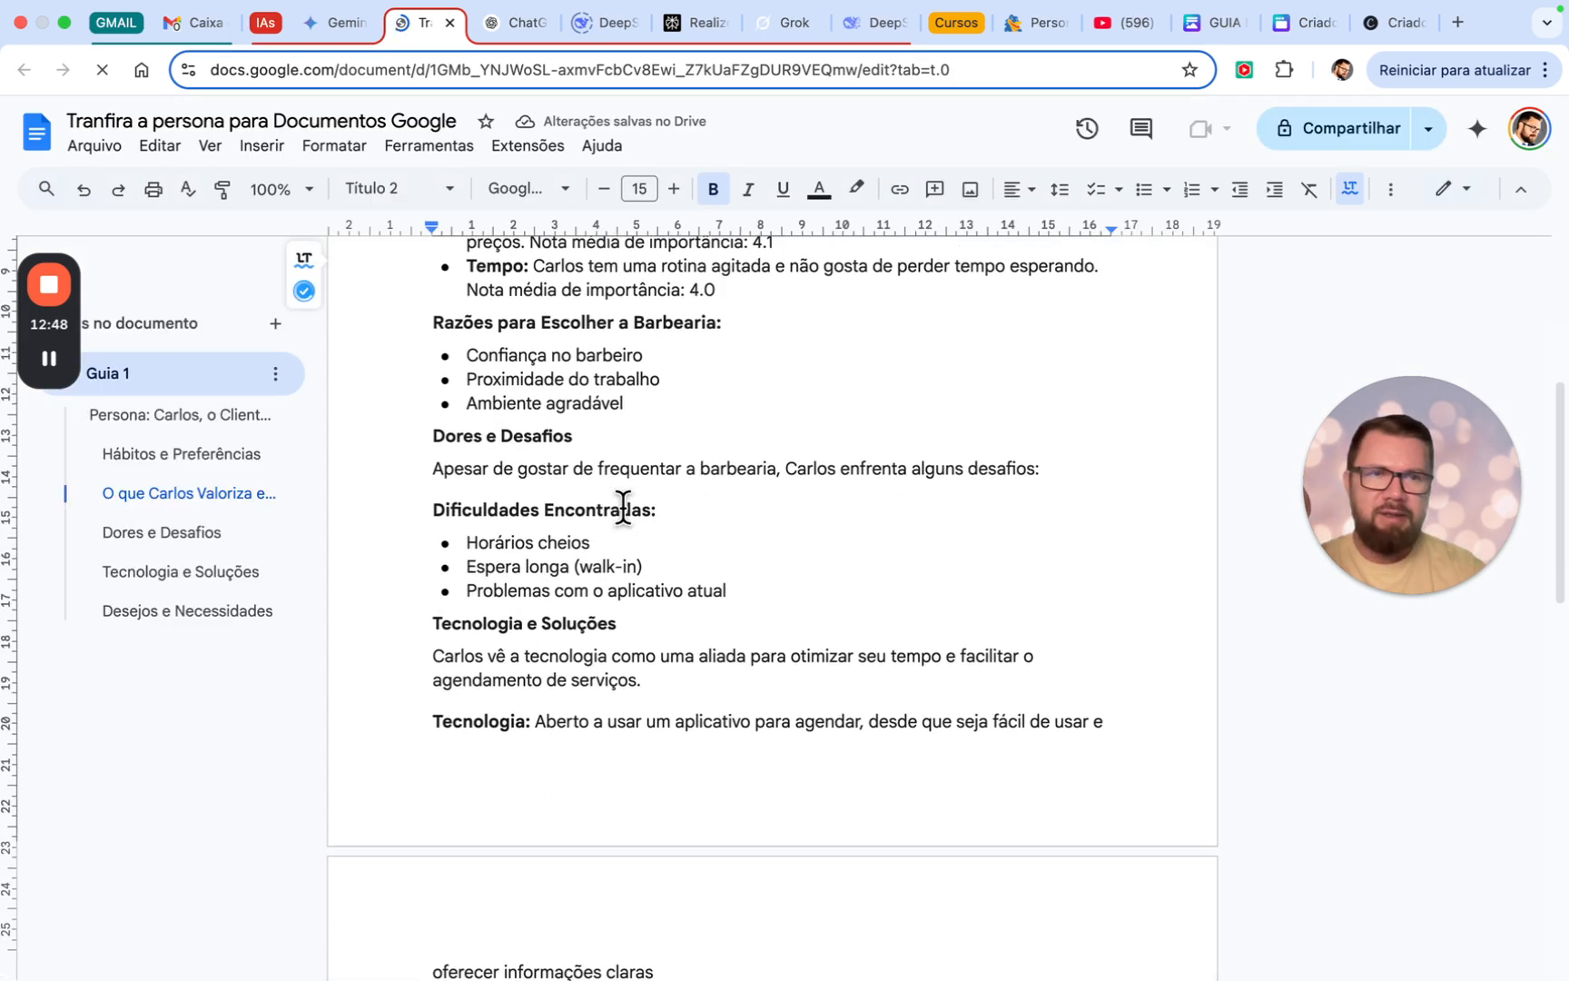
{"action": "scroll", "coordinate": [623, 508], "scroll_direction": "down", "scroll_amount": 3}
{"action": "scroll", "coordinate": [623, 508], "scroll_direction": "down", "scroll_amount": 4}
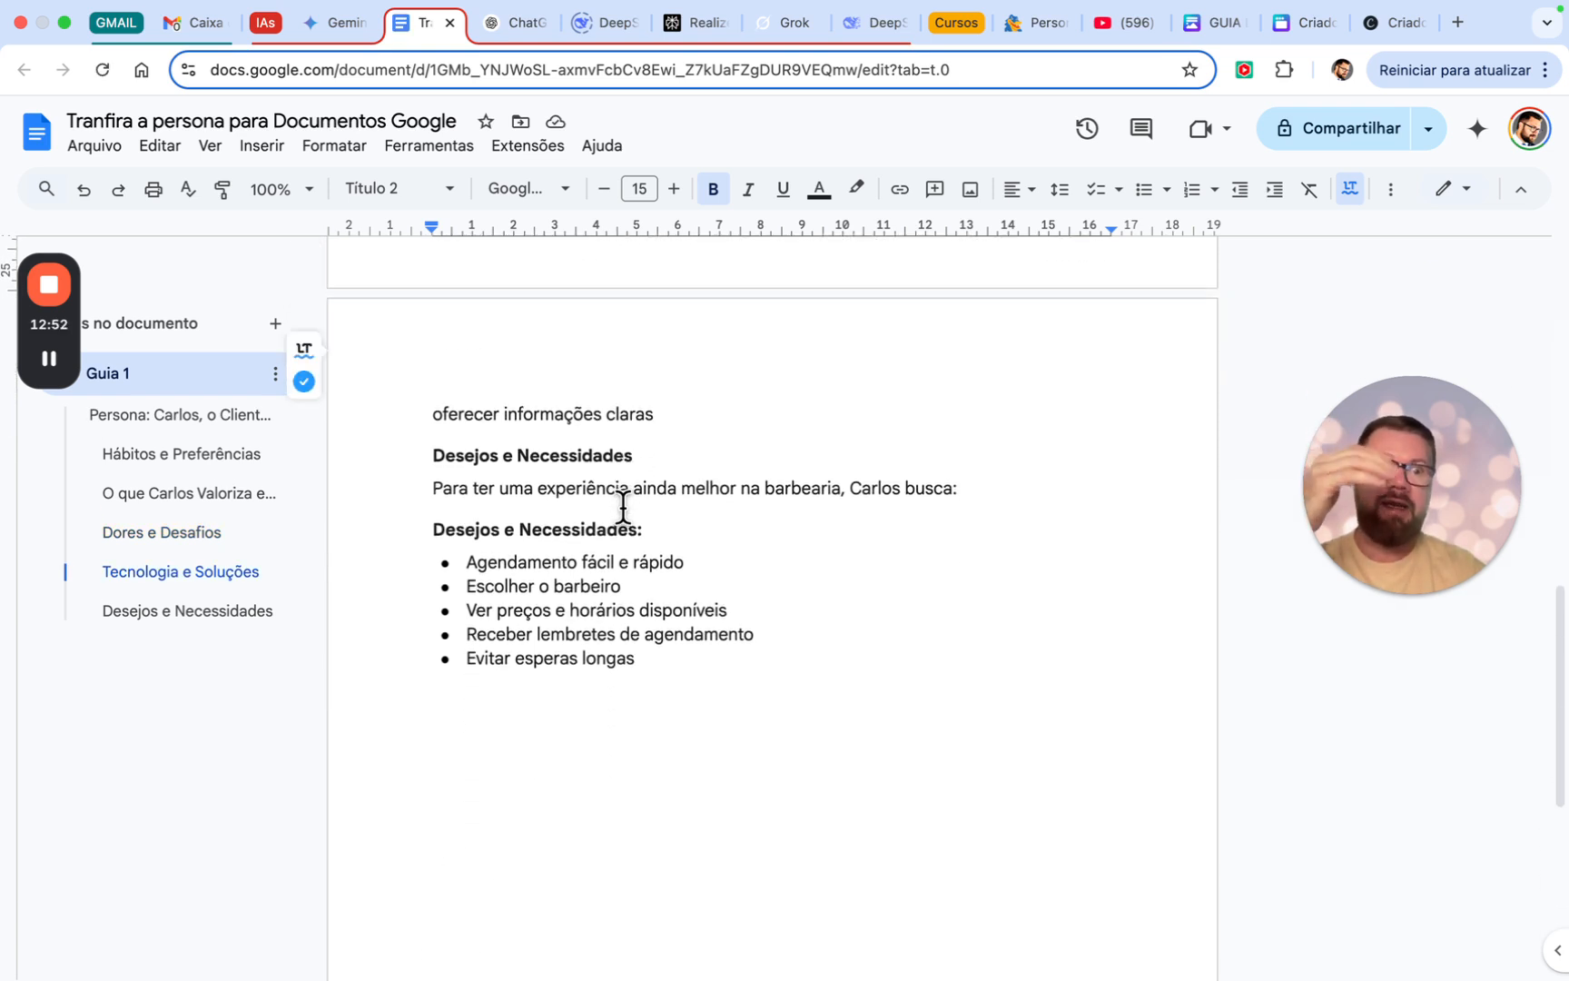
{"action": "scroll", "coordinate": [623, 508], "scroll_direction": "up", "scroll_amount": 15}
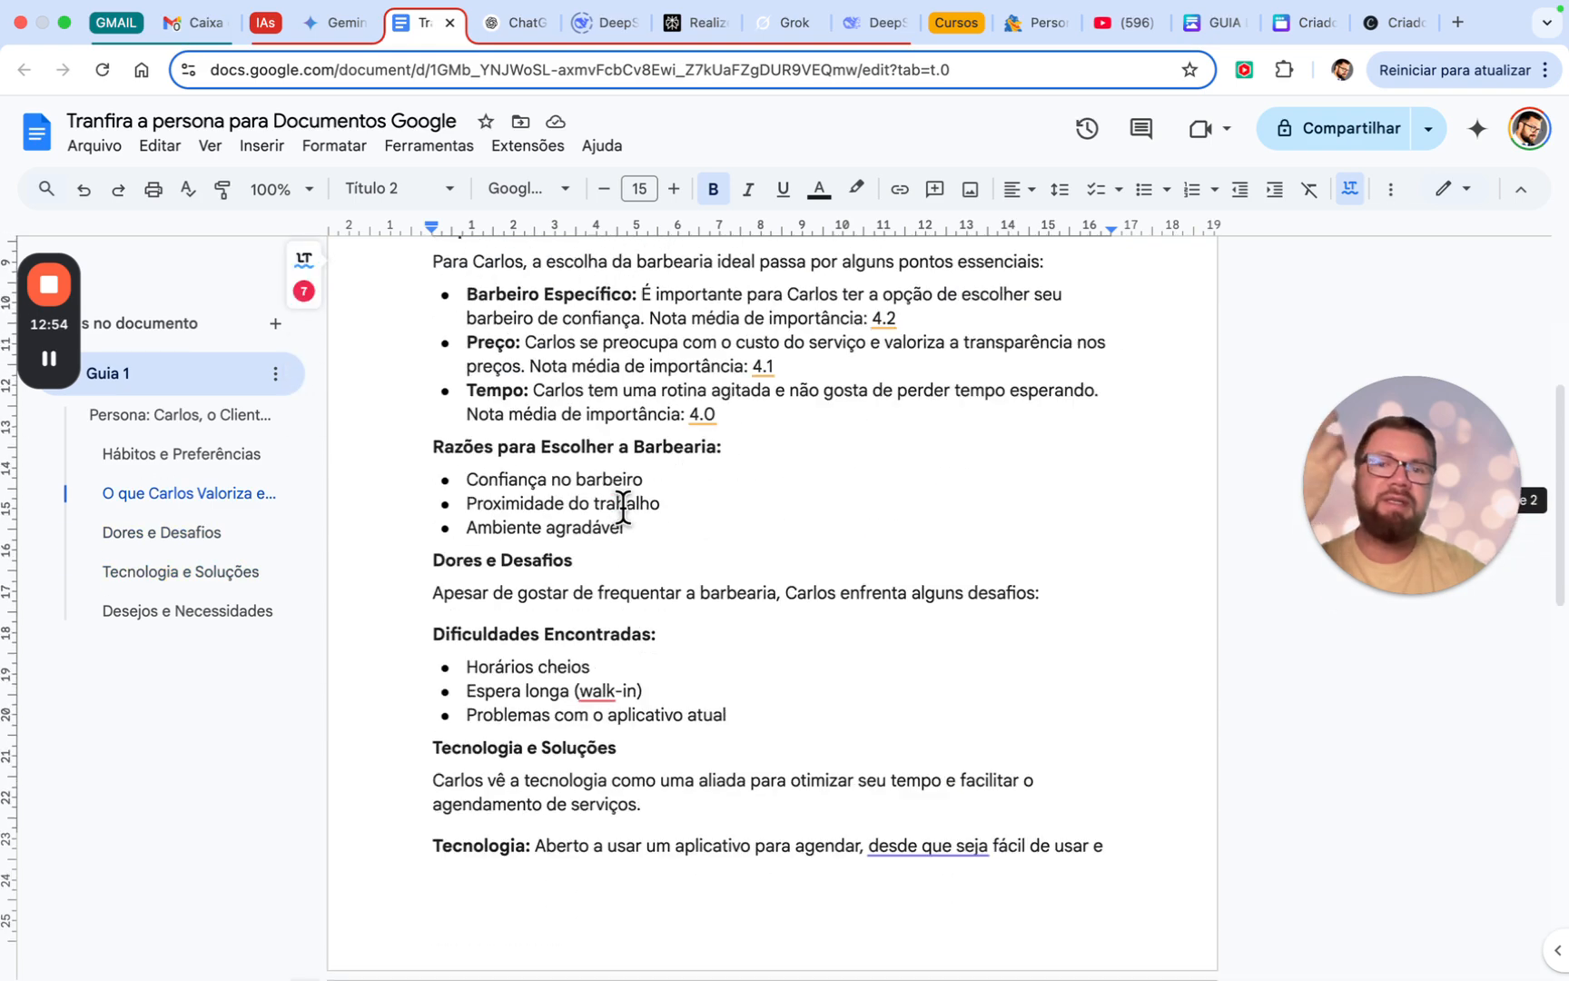